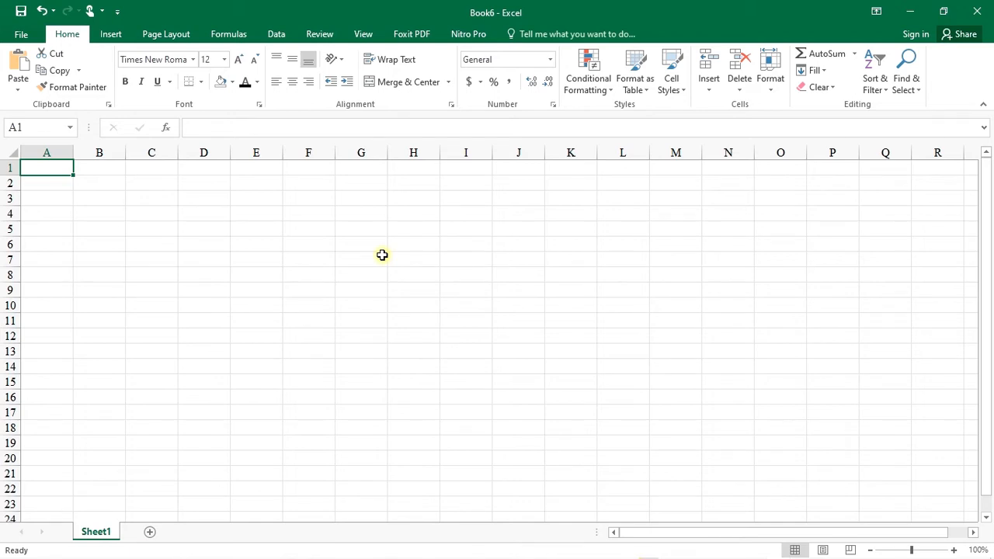
scroll(382, 255, "up", 6)
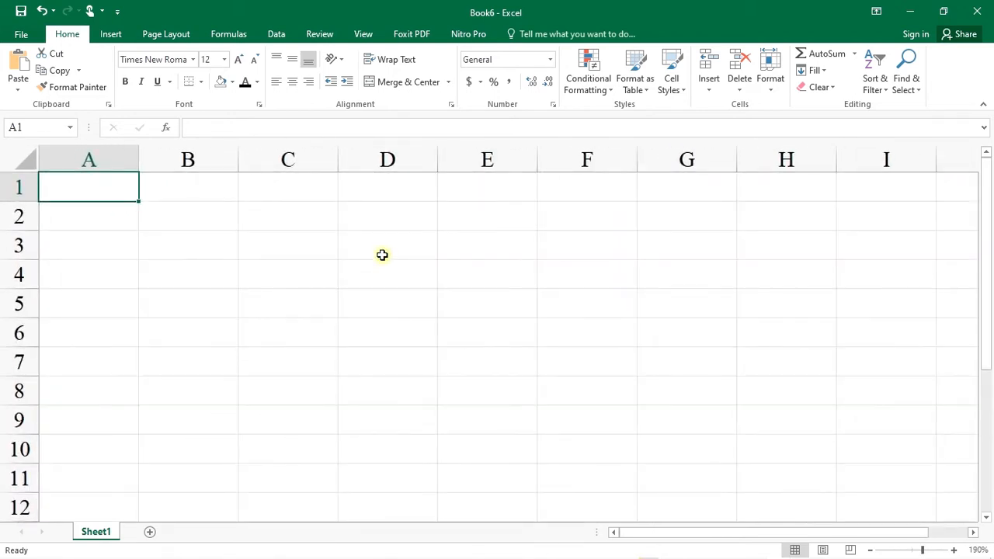
left_click(197, 219)
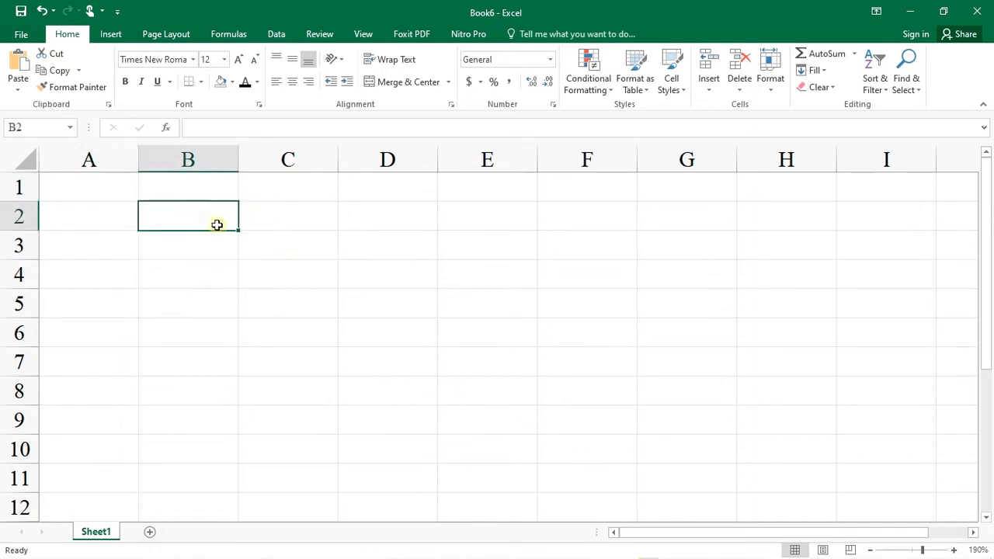
left_click(273, 217)
left_click(360, 215)
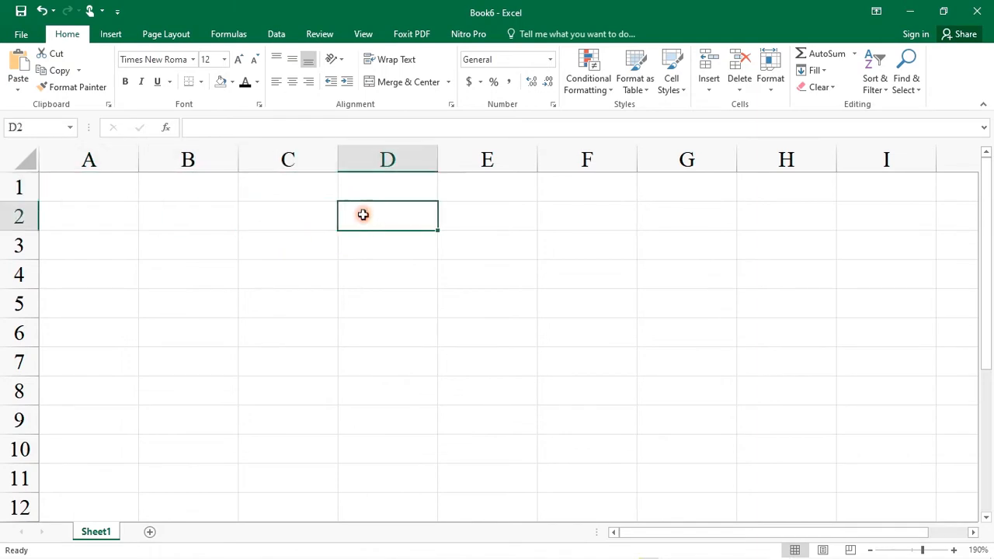
left_click(484, 215)
left_click(568, 216)
left_click(498, 223)
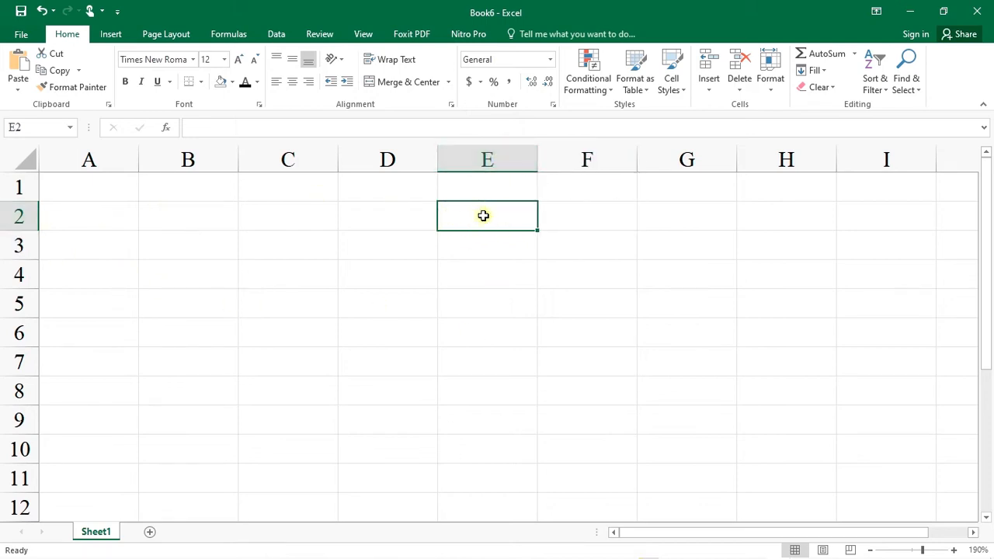
left_click(285, 254)
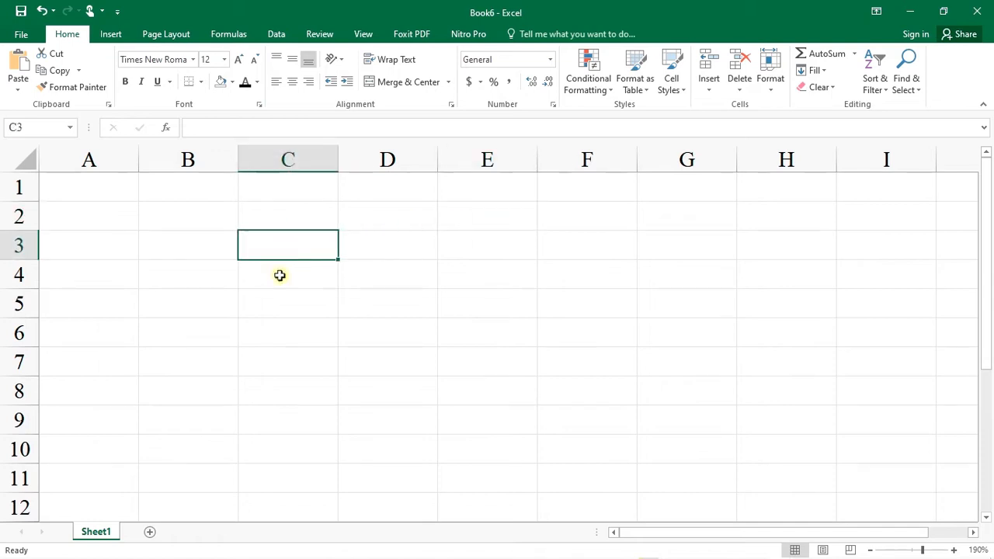
left_click(279, 278)
left_click(286, 247)
left_click(301, 281)
left_click(295, 249)
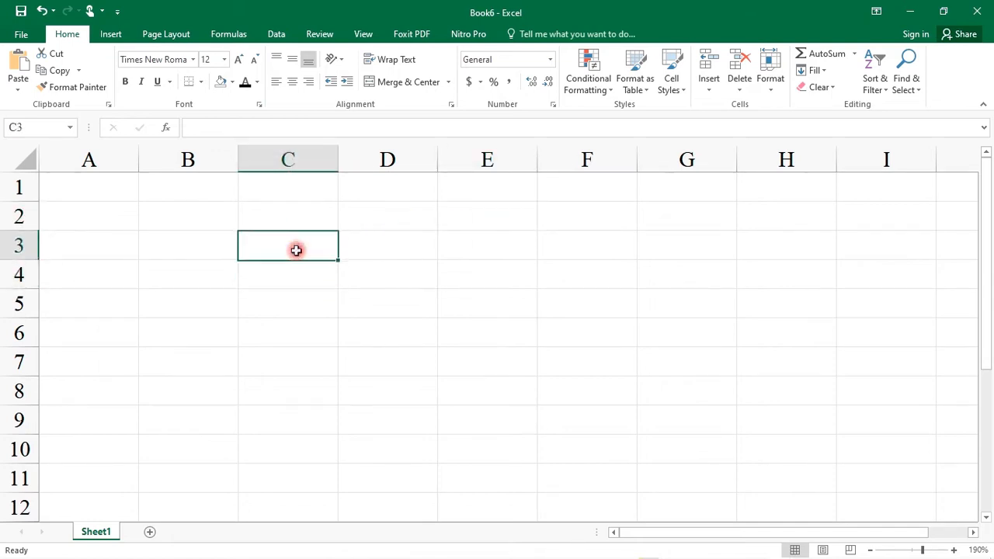
Enter the column headers Number in cell C4 and Day 1 in cell D4
left_click(289, 271)
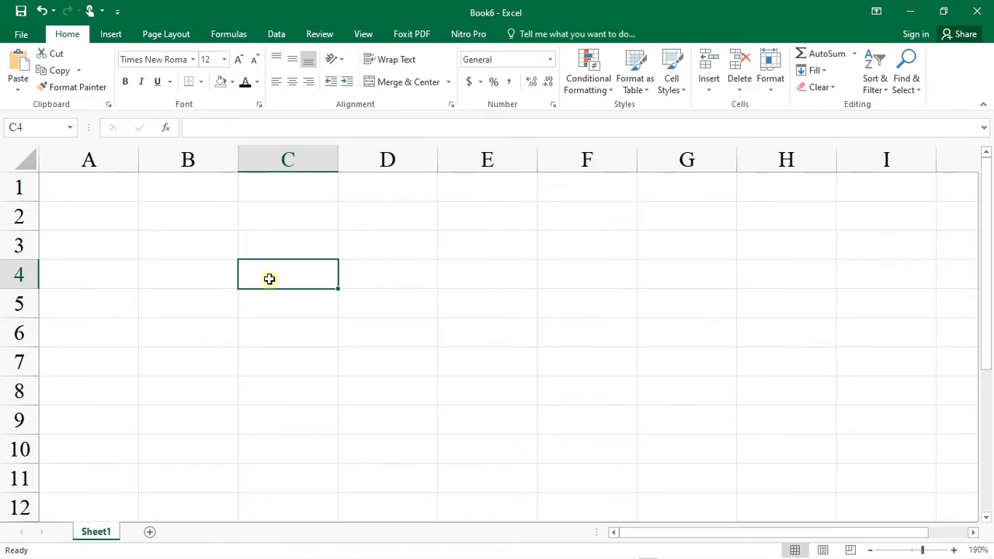
type("Number")
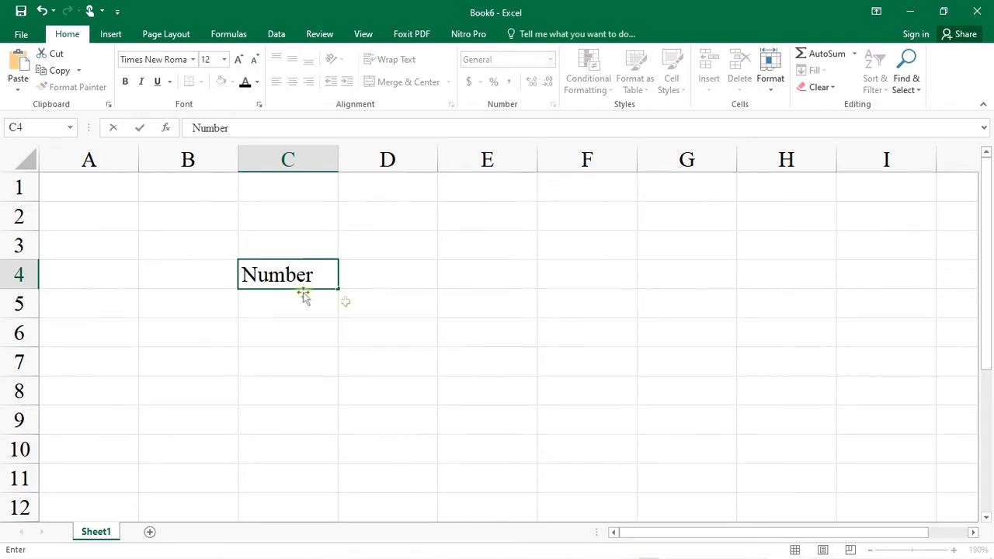
left_click(380, 303)
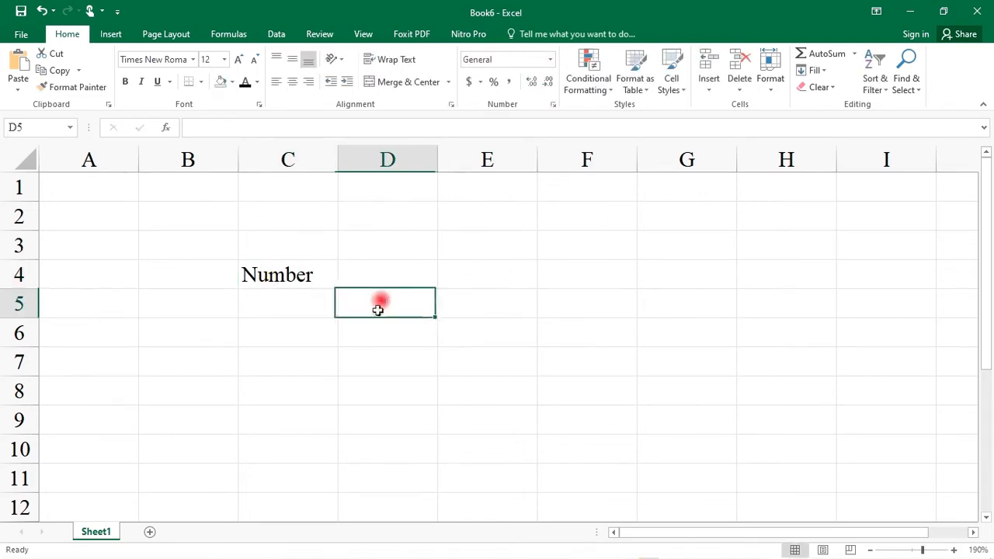
left_click(295, 282)
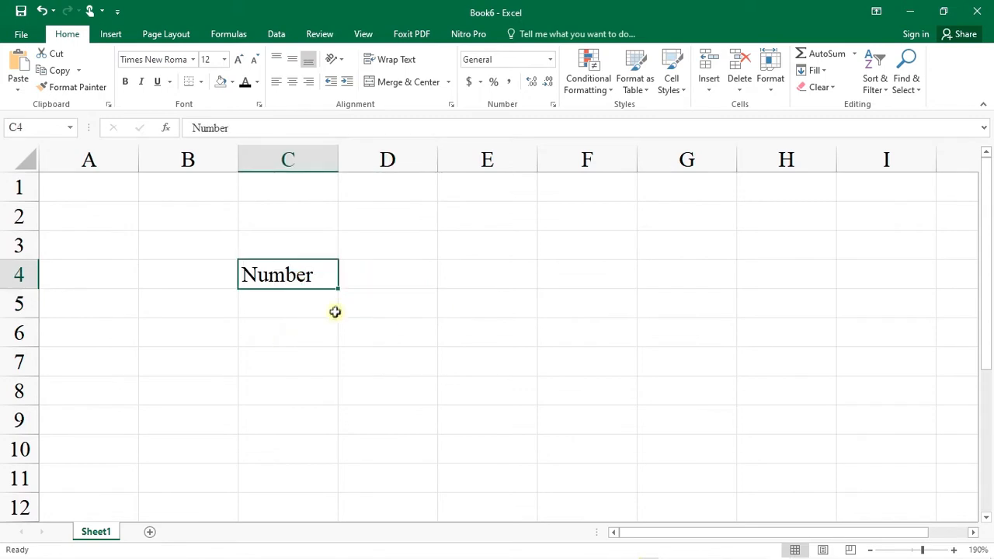
left_click(369, 276)
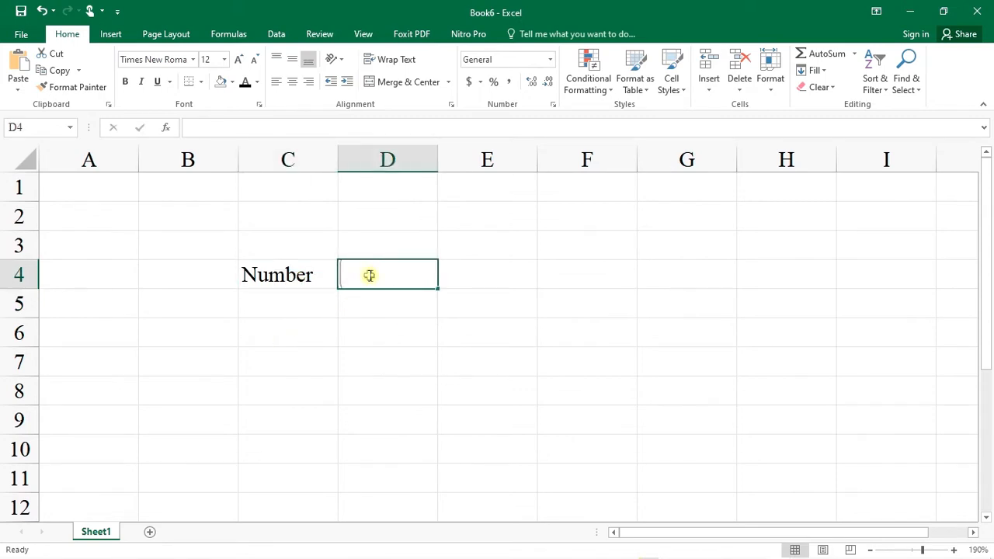
type("Day 1")
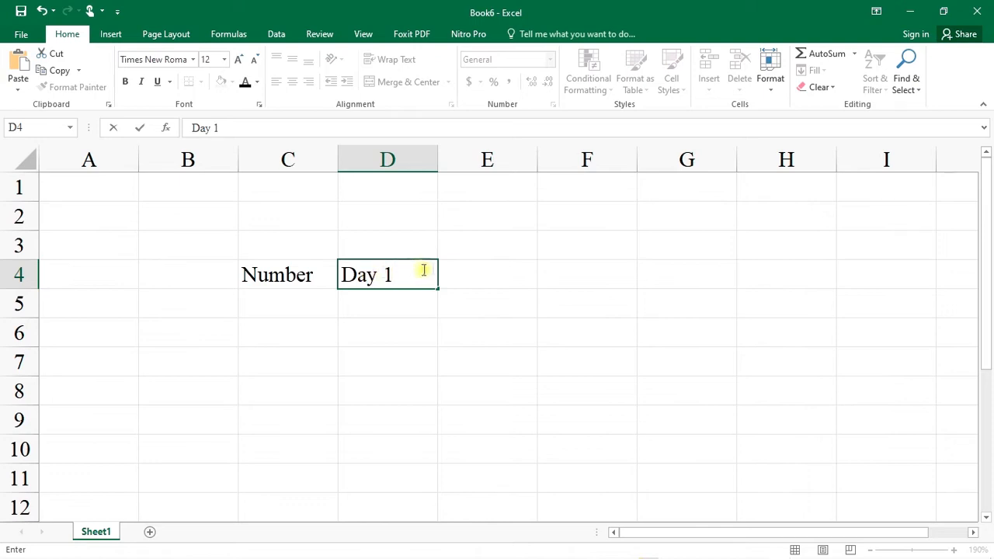
left_click(488, 274)
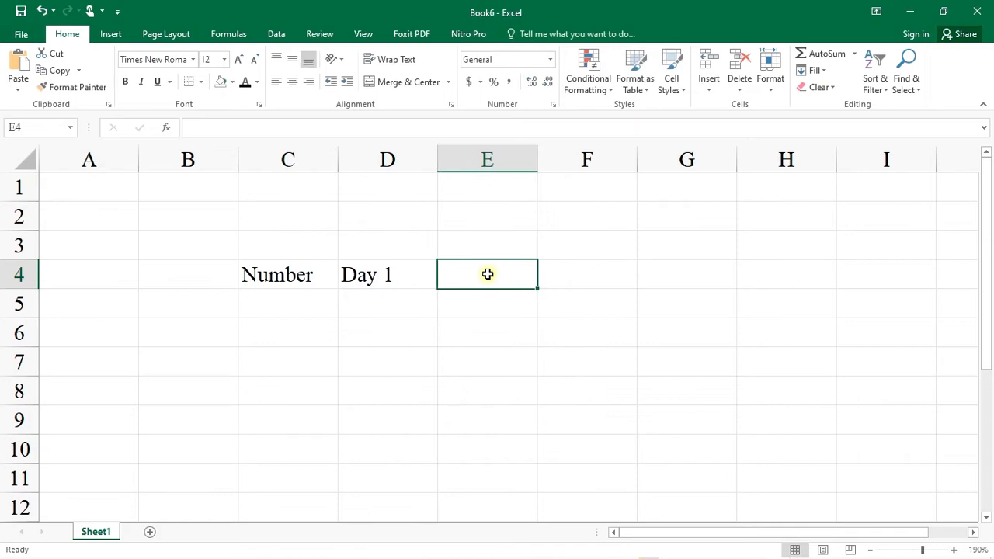
left_click(419, 280)
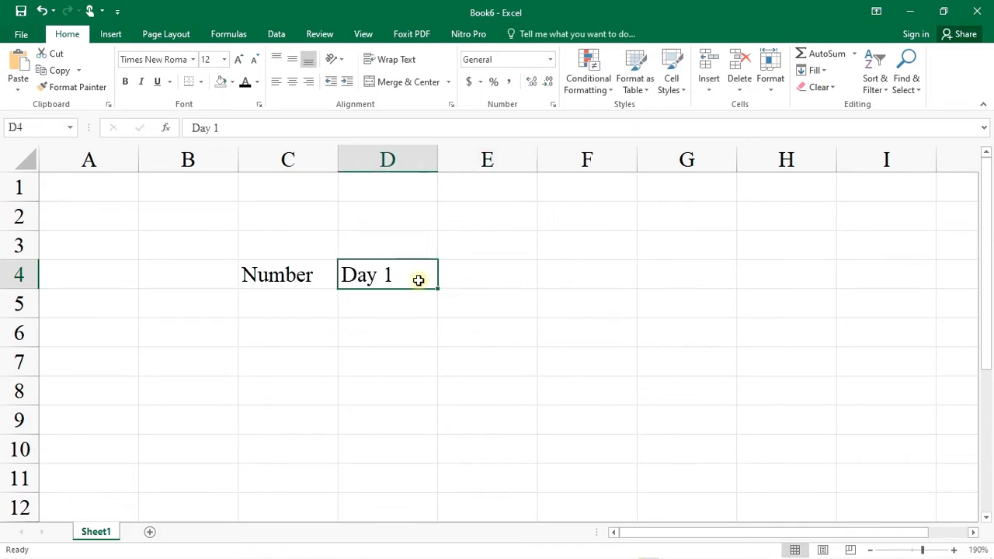
double_click(419, 280)
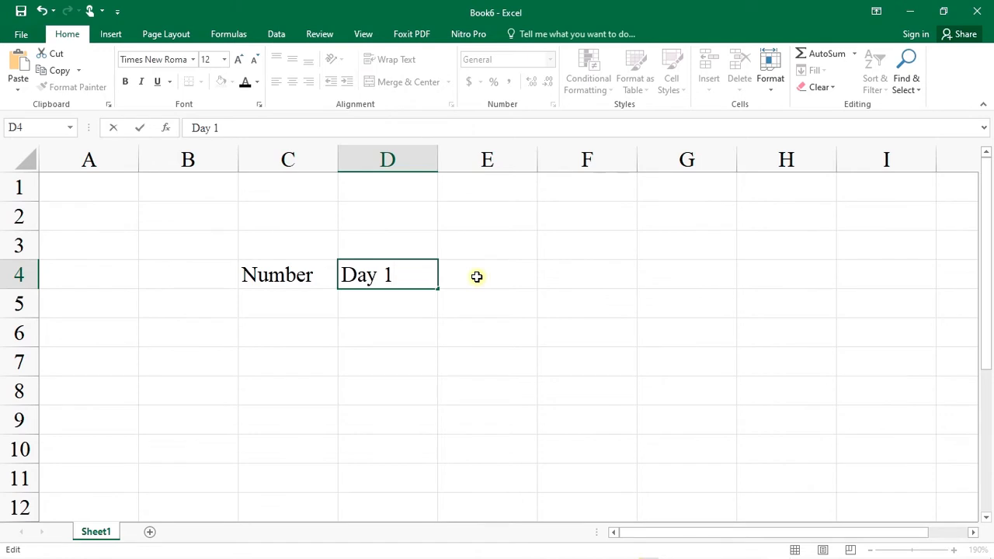
key("Return")
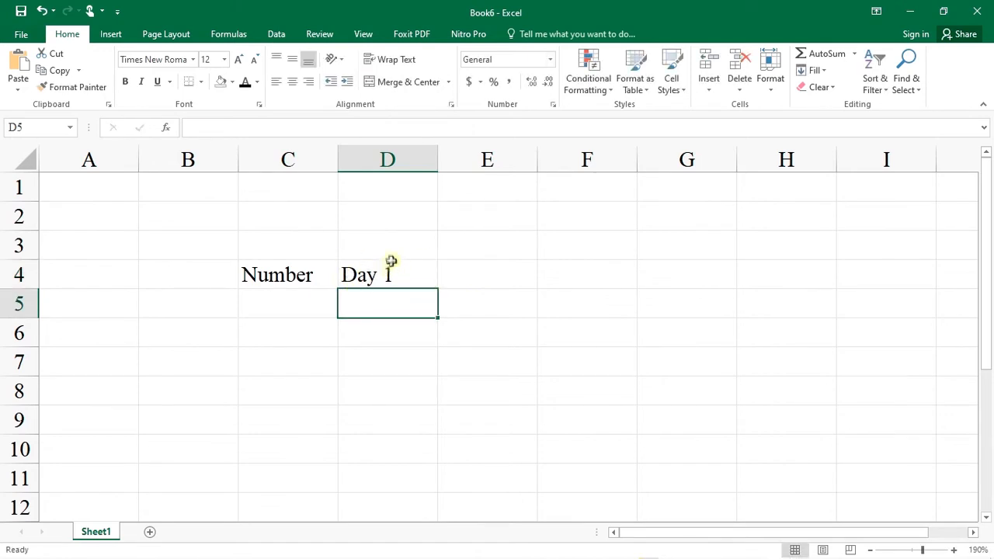
Add the column headers Date in cell E4 and Month in cell F4
left_click(473, 272)
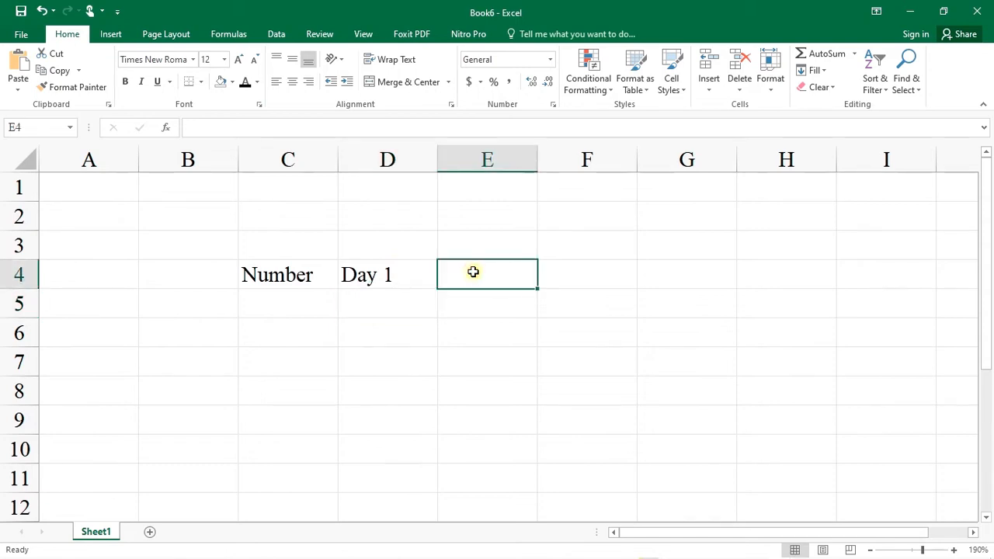
type("Da")
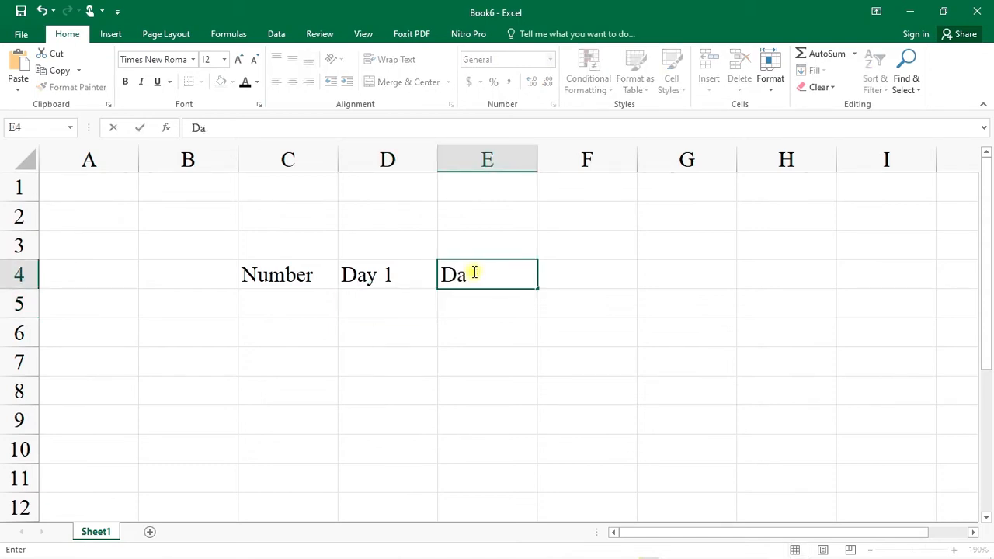
key("BackSpace")
left_click(579, 278)
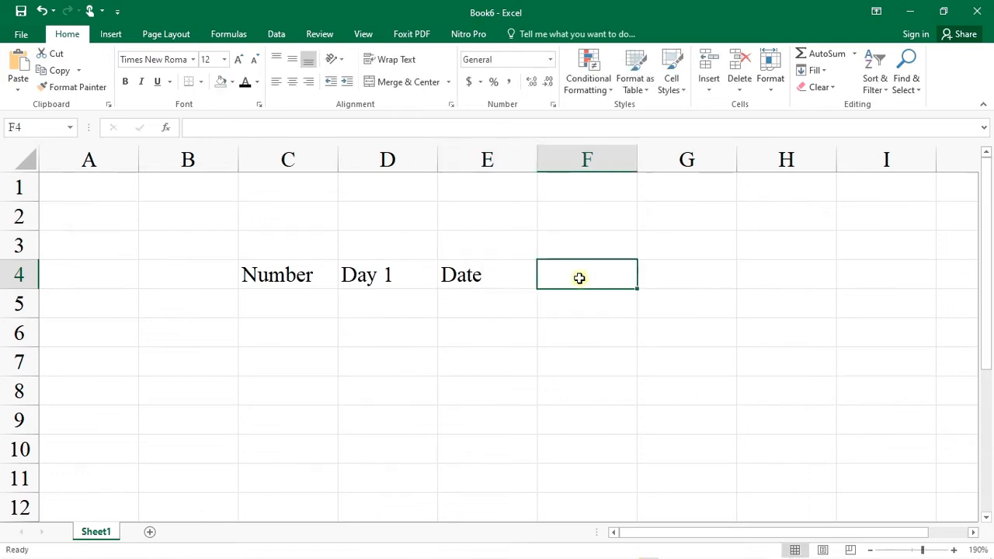
type("Month")
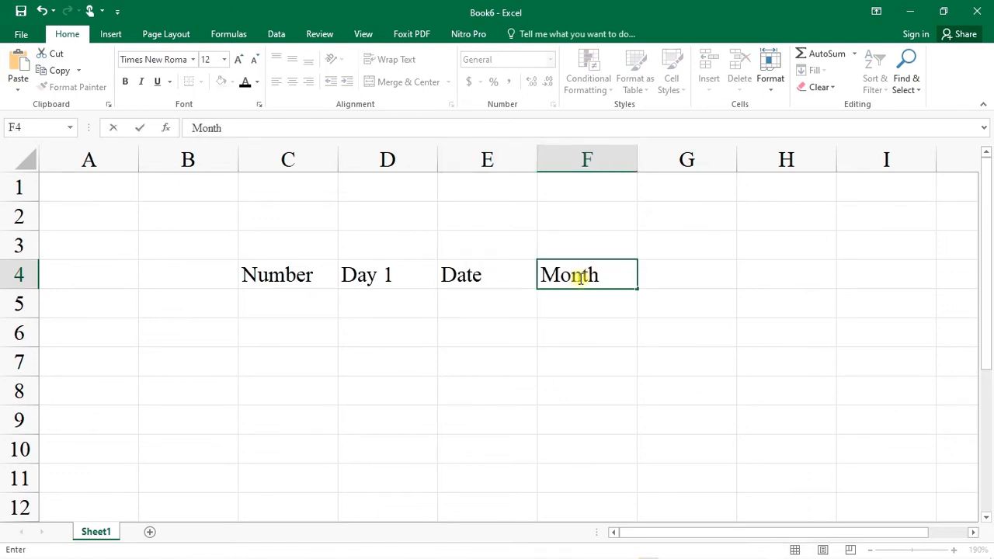
left_click(683, 275)
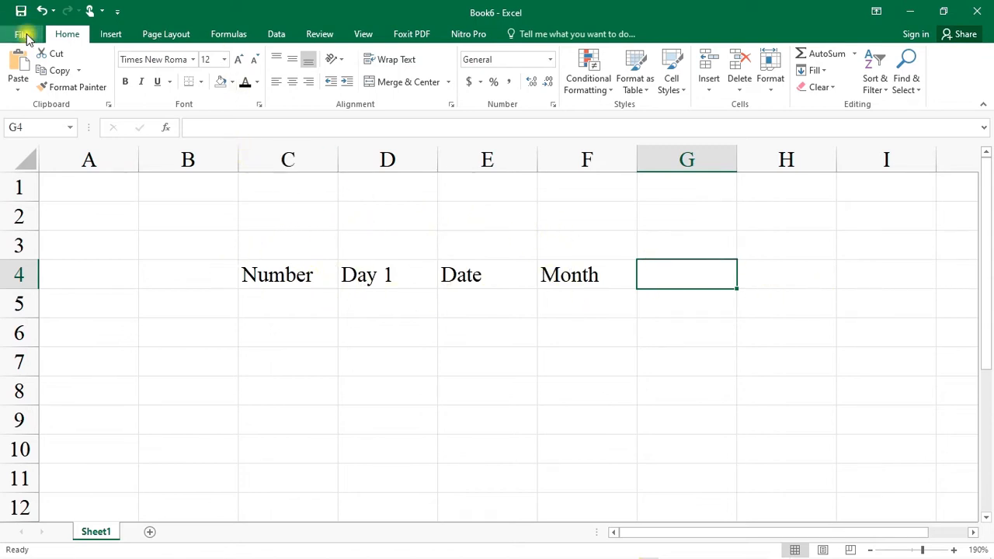
Set the advanced editing option so the selection moves Right after pressing Enter
left_click(21, 14)
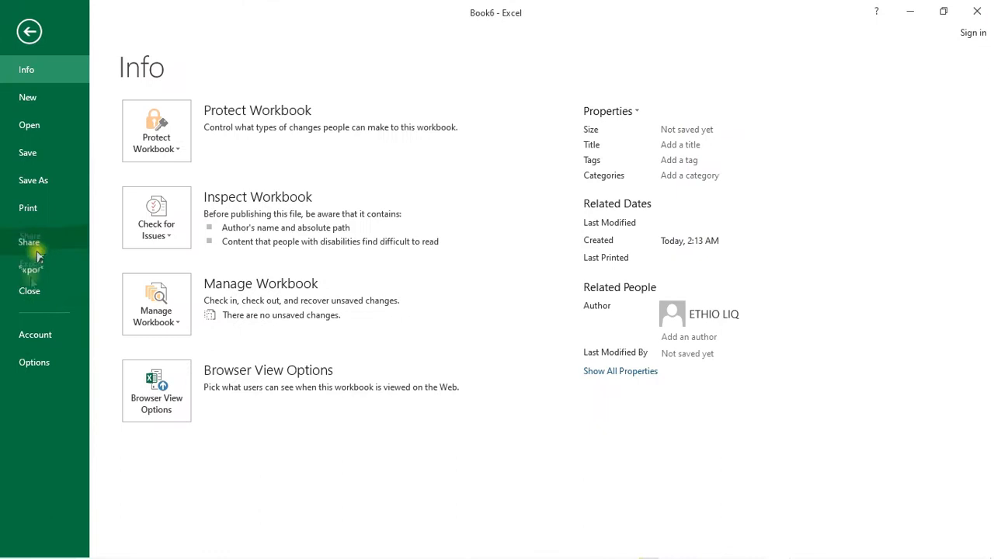
left_click(40, 362)
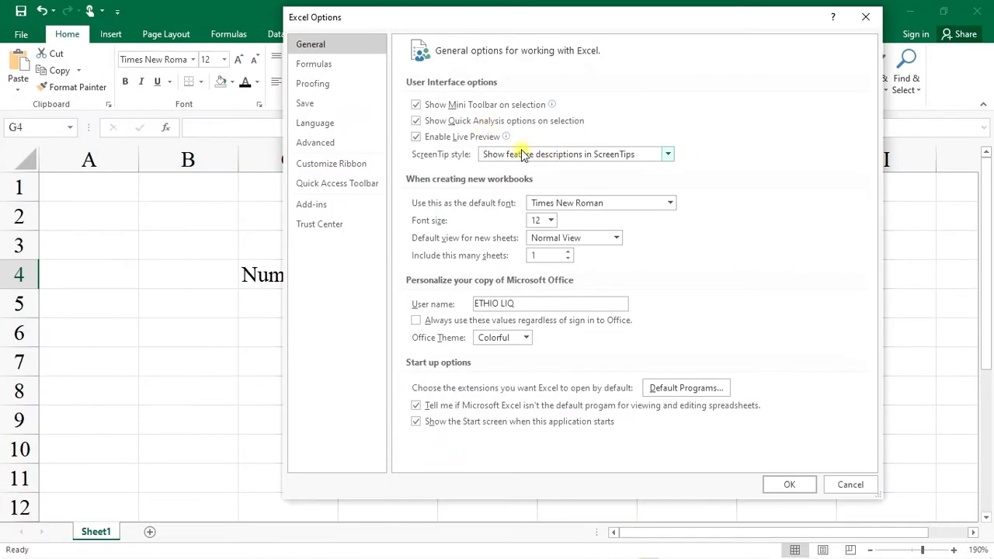
left_click(327, 142)
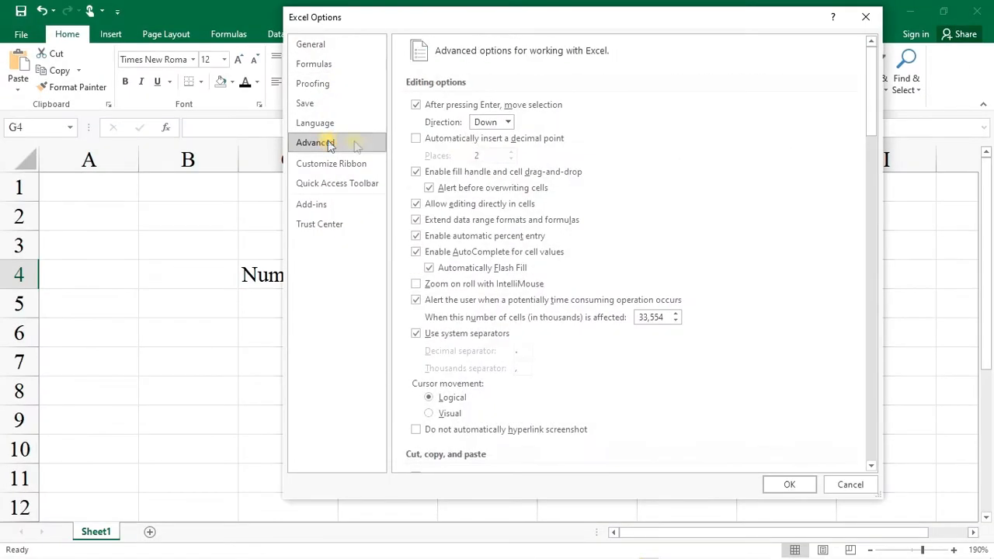
left_click(509, 123)
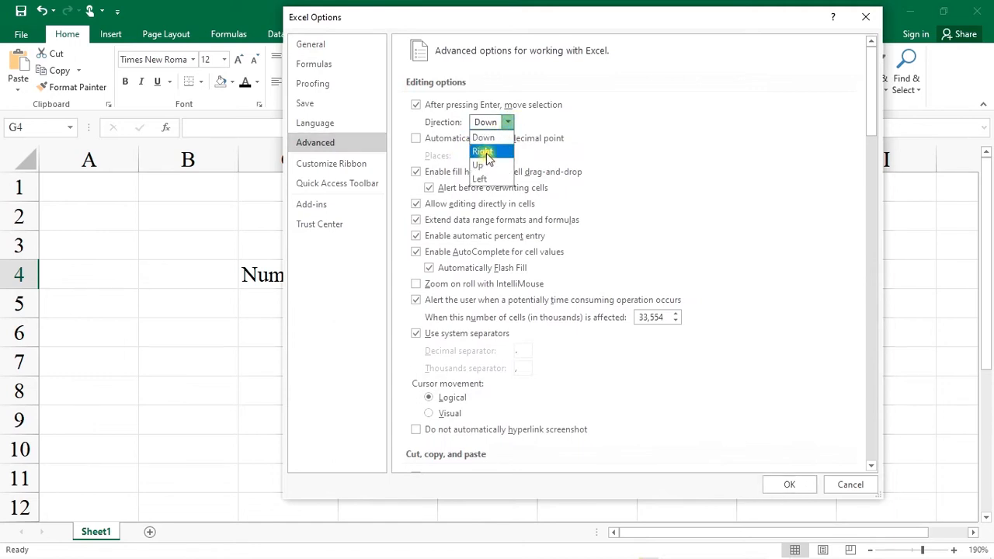
left_click(483, 153)
left_click(788, 487)
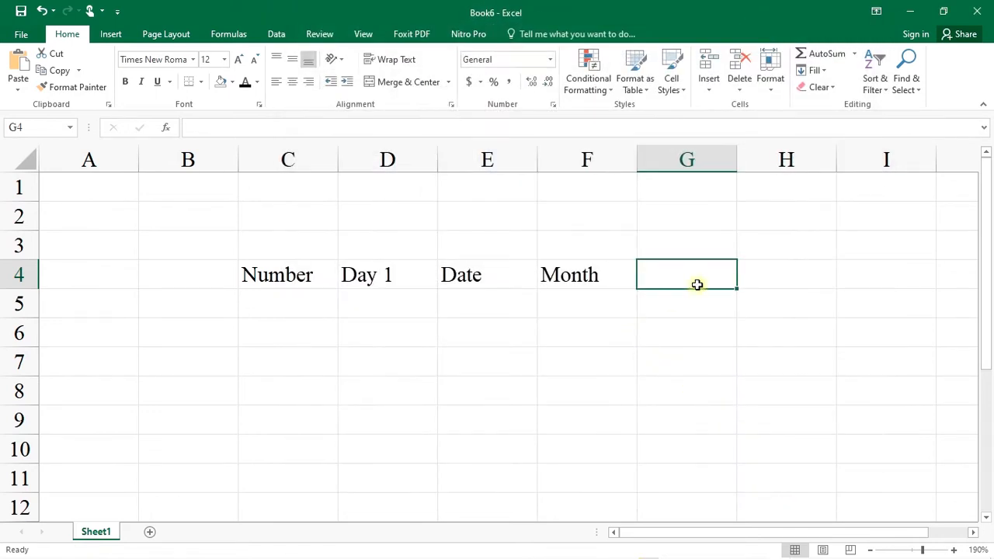
Enter the column header Month 2 in cell G4
type("M")
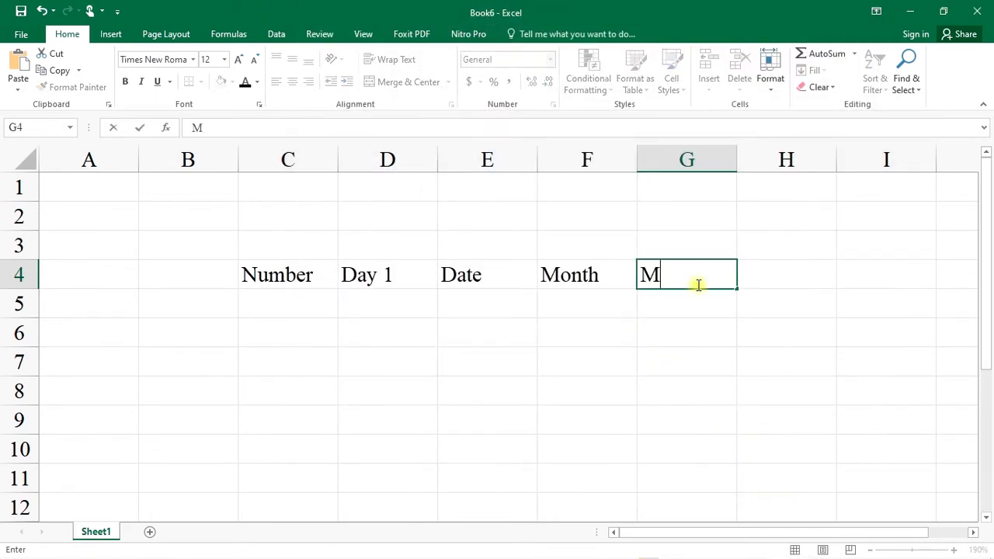
type("onth 2")
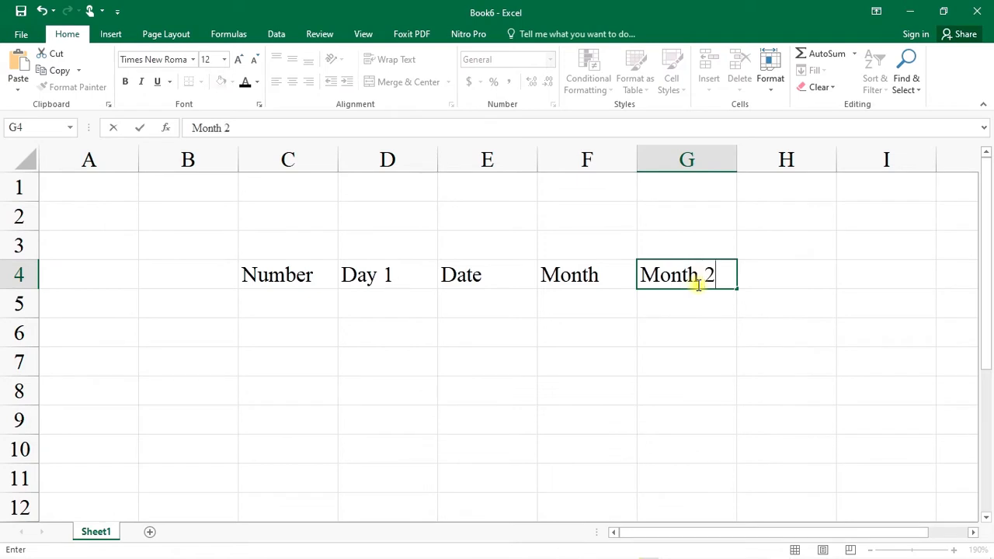
left_click(753, 284)
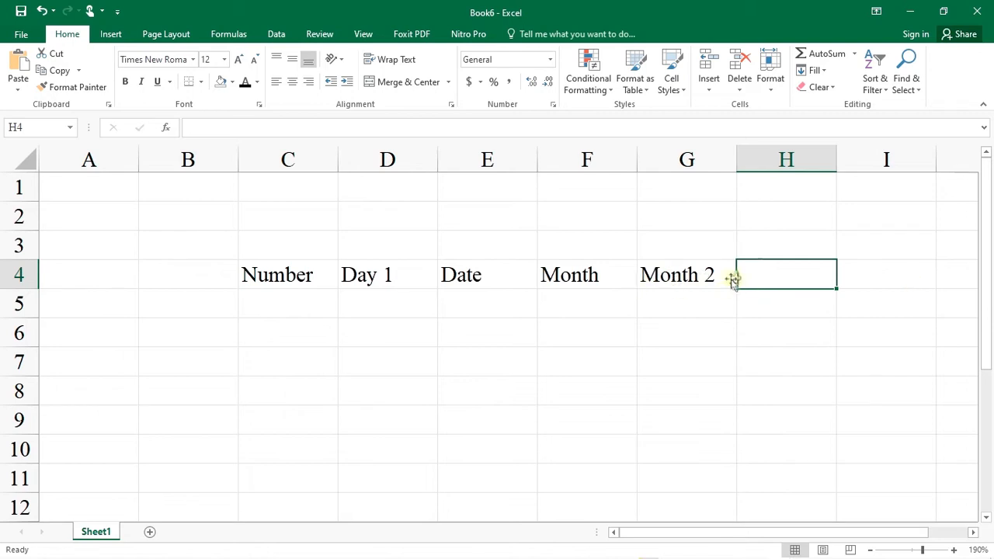
Change the Office theme to White in the general program options
left_click(20, 36)
left_click(31, 363)
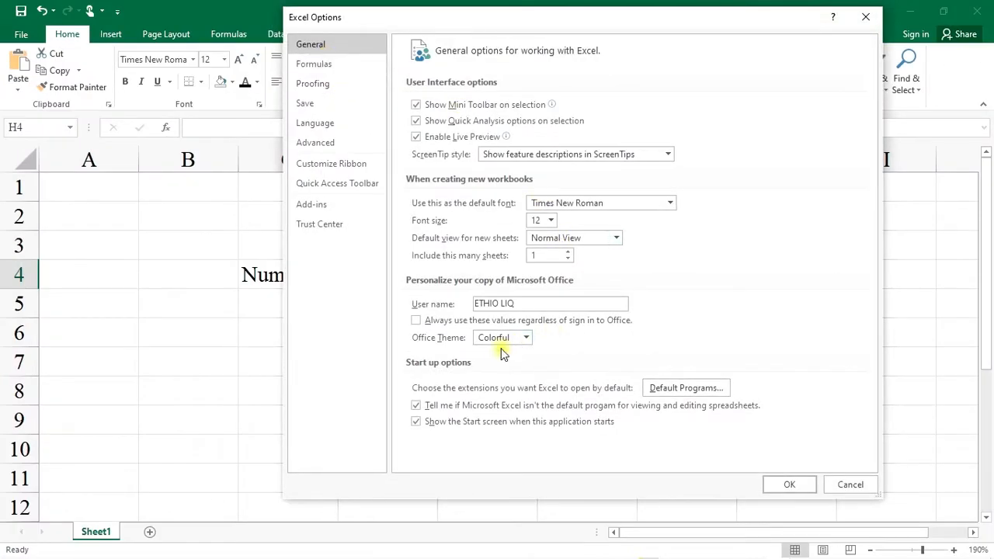
left_click(528, 340)
left_click(509, 380)
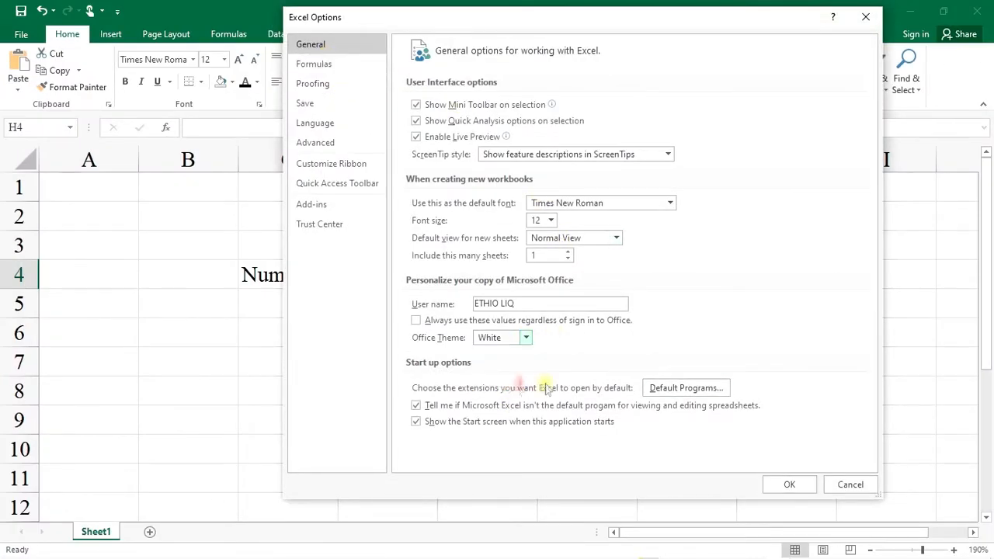
left_click(786, 485)
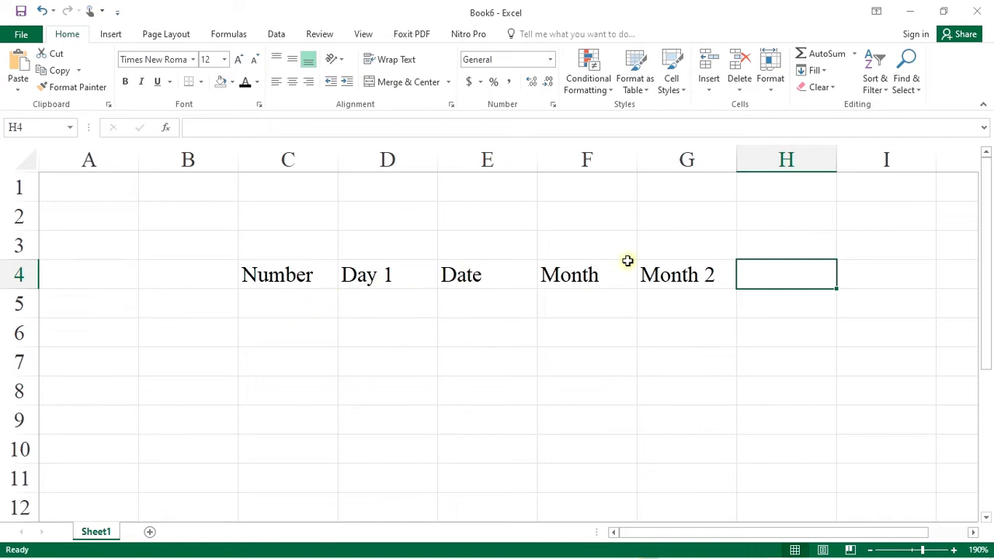
Enter the number 1 in cell C5 under the Number header
left_click(267, 317)
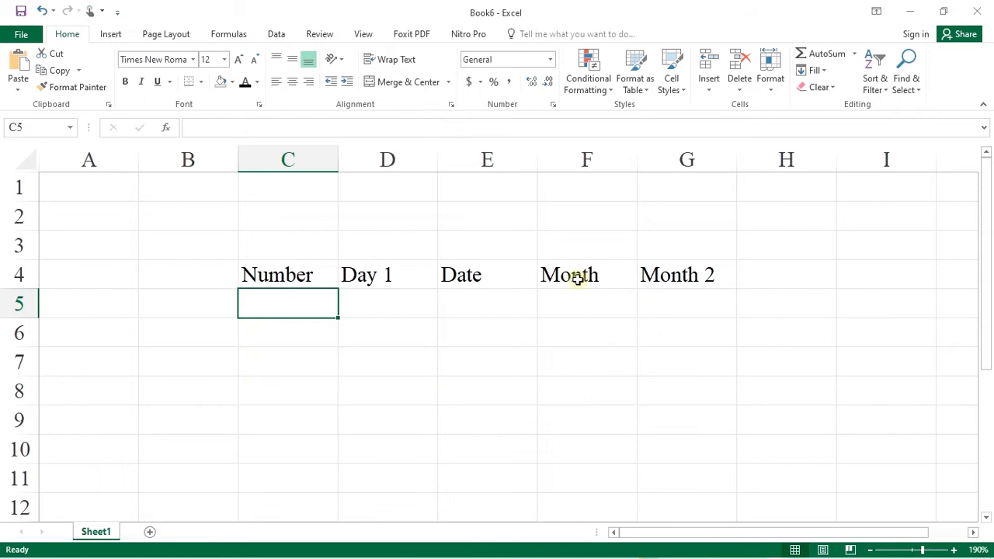
type("1")
key("Return")
Try filling the 1 in C5 down to C11, and clear the filled cells C6:C11
left_click(288, 305)
left_click_drag(337, 318, 339, 468)
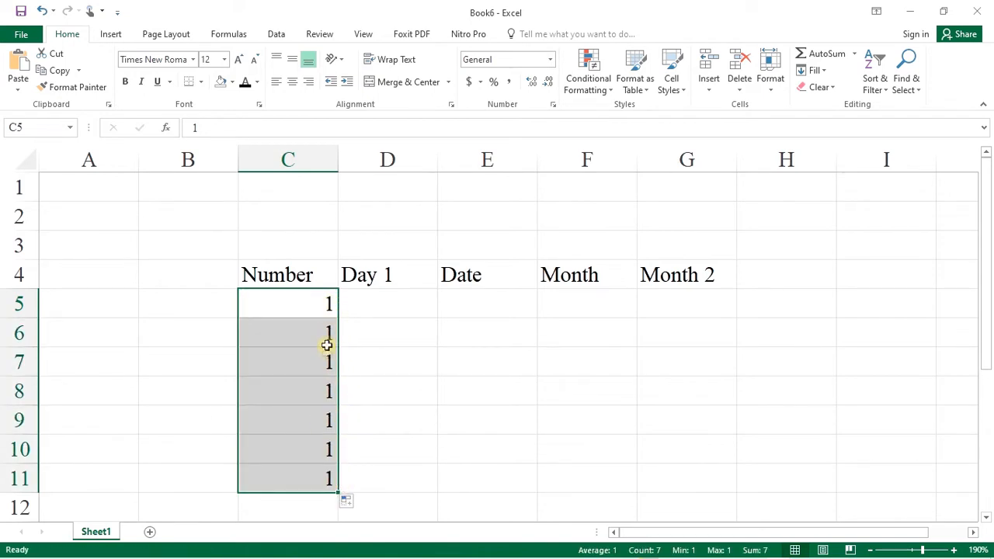
left_click(319, 409)
left_click_drag(322, 332, 318, 478)
key("Delete")
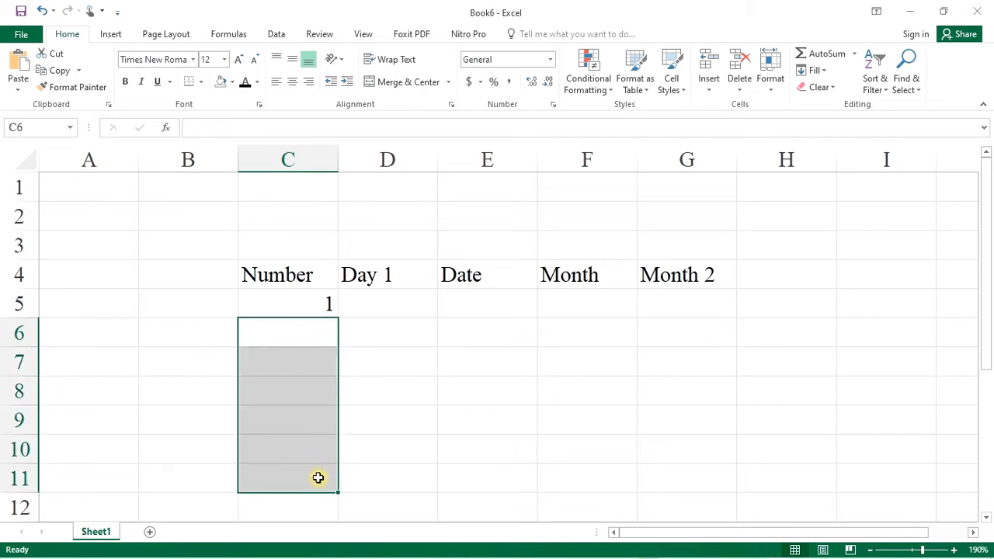
Enter the number 2 in cell C6 below the 1
left_click(410, 348)
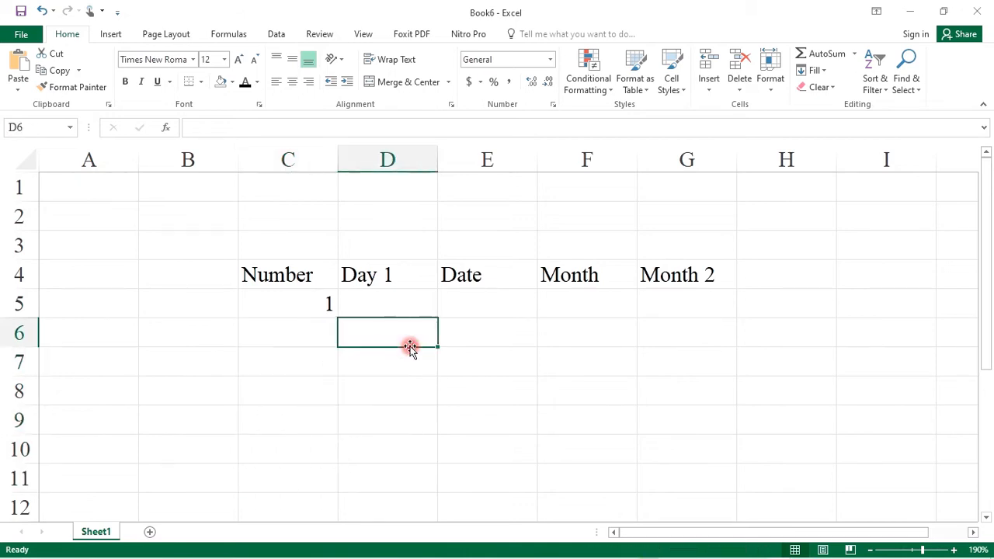
left_click(303, 339)
type("2")
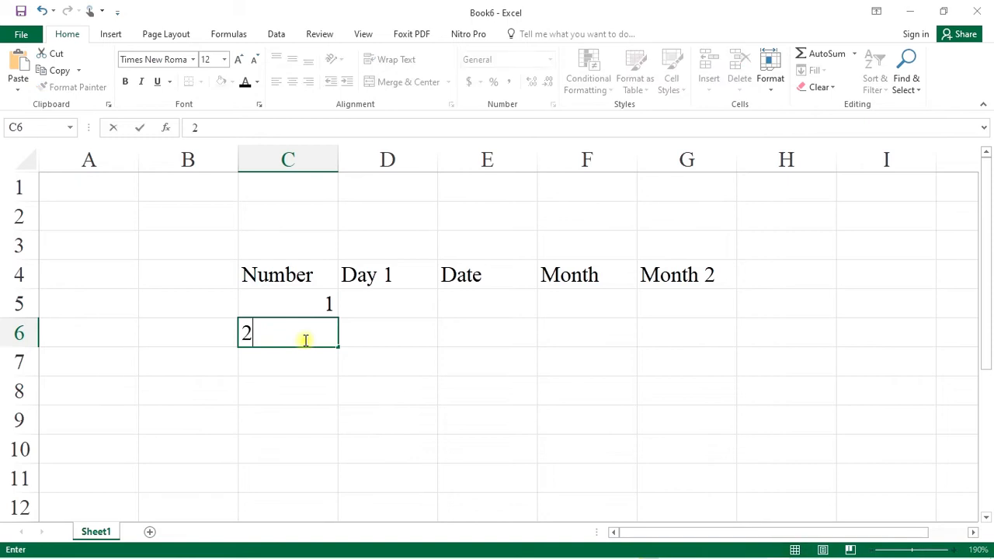
key("Return")
left_click(389, 336)
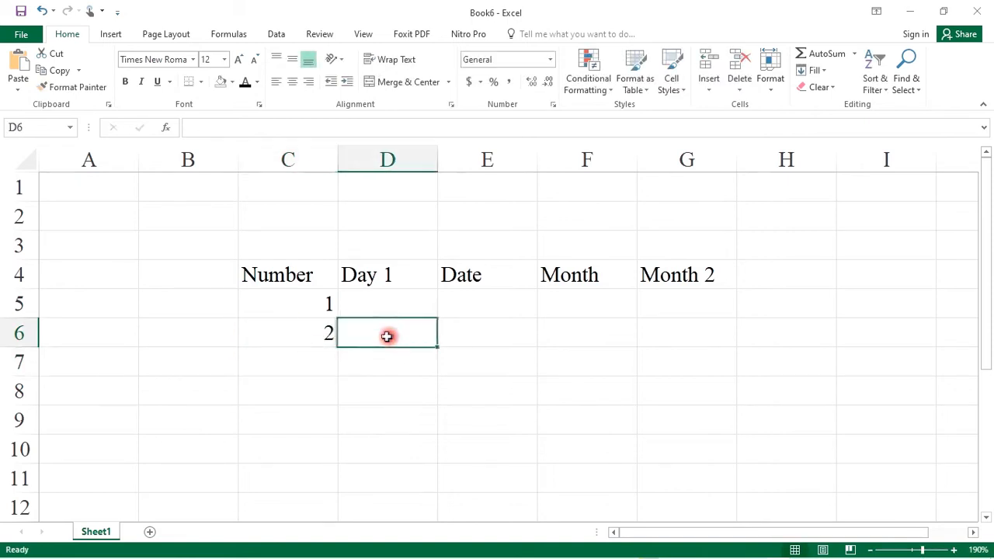
Fill the number series from C5:C6 down to C12
left_click(290, 304)
left_click_drag(301, 313, 297, 337)
left_click(280, 302)
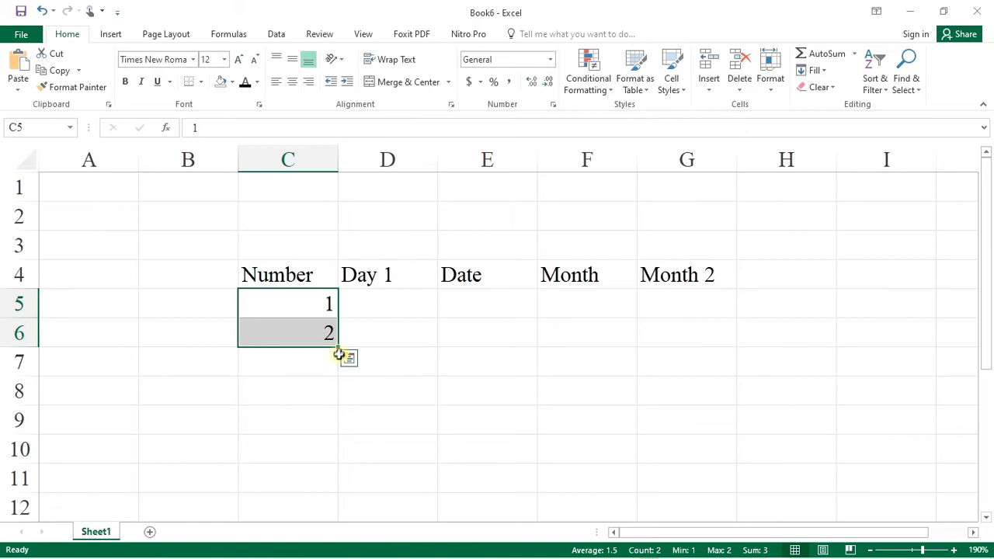
left_click_drag(338, 348, 335, 505)
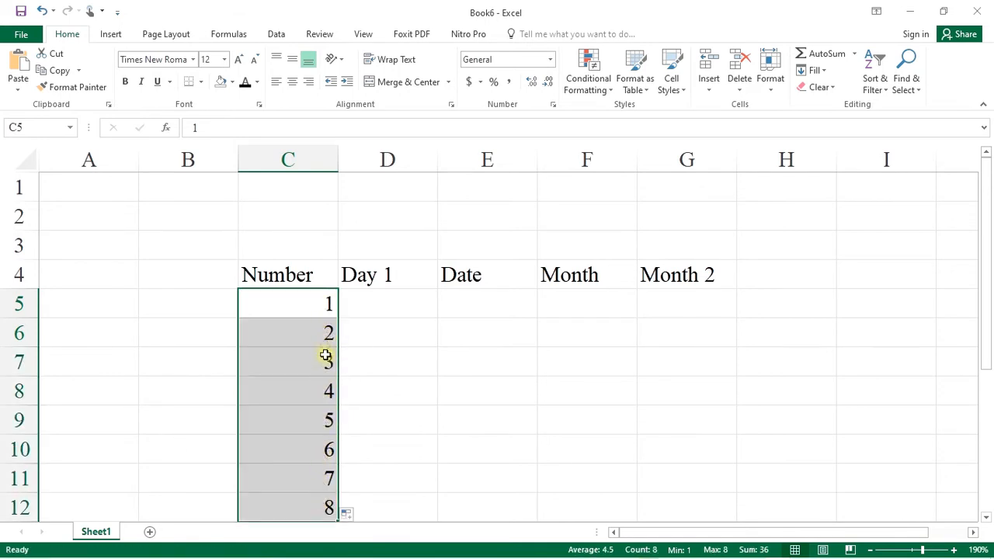
Clear the numbers in cells C6:C12, keeping the 1 in C5
left_click(325, 332)
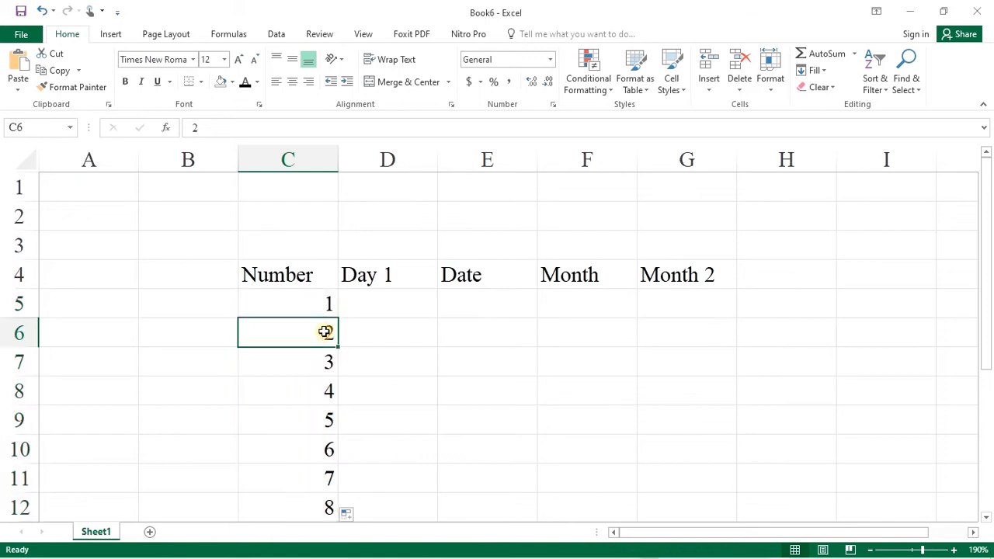
left_click_drag(325, 331, 306, 498)
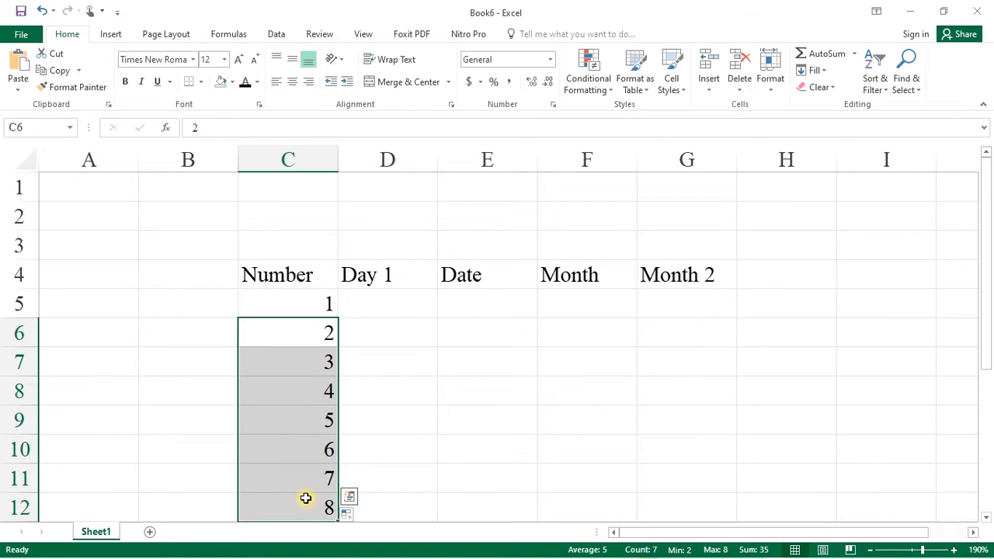
key("Delete")
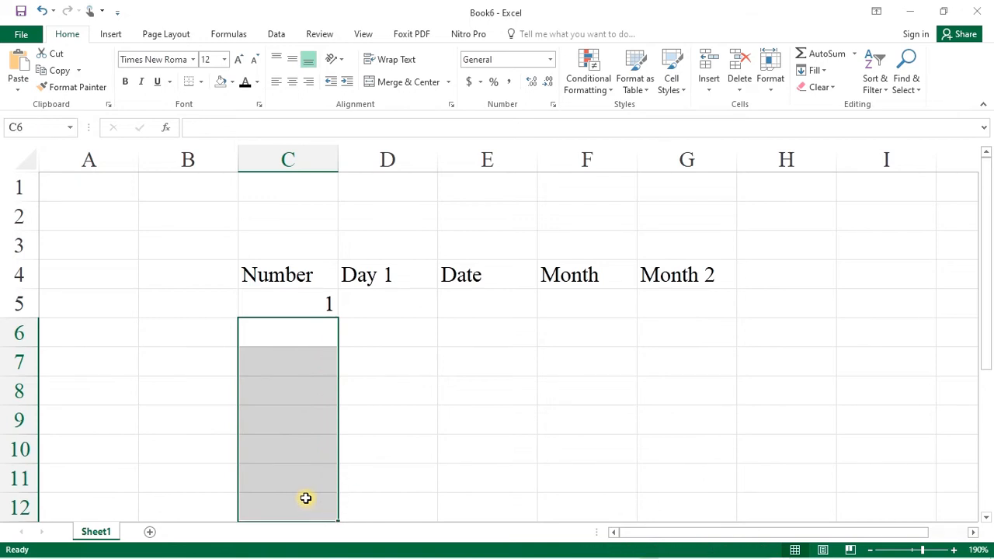
Enter 3 in cell C6 and fill the odd-number series from C5:C6 down to C12
left_click(323, 334)
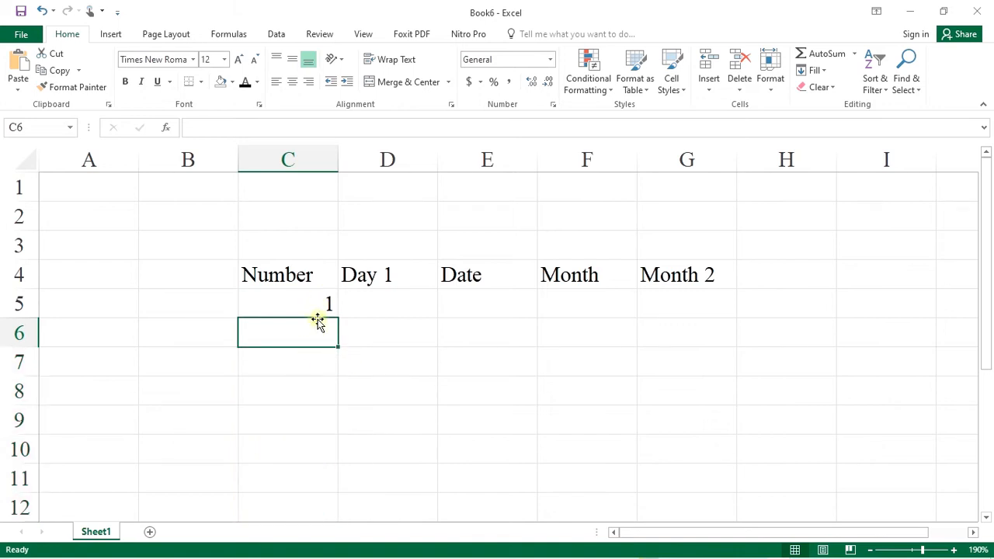
type("3")
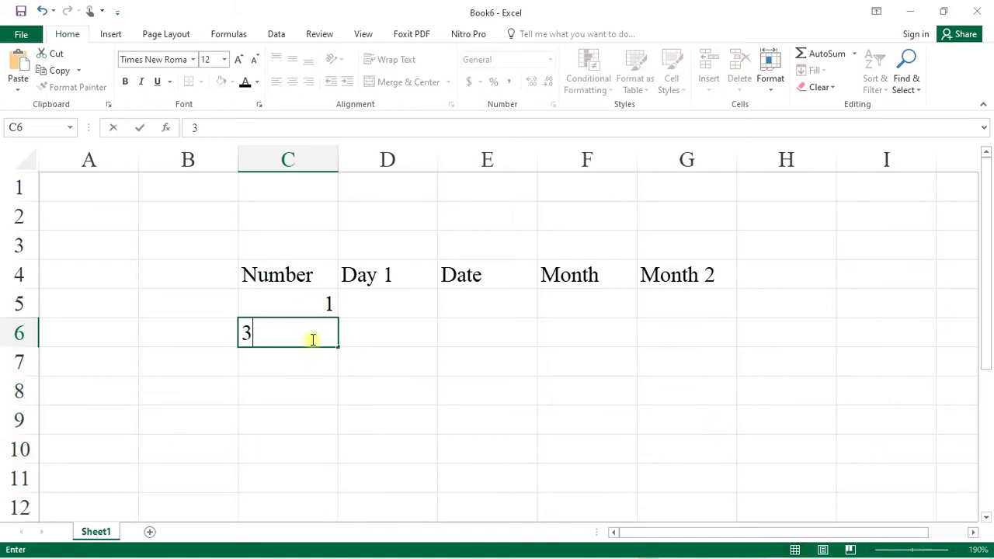
left_click(401, 335)
left_click_drag(315, 304, 329, 516)
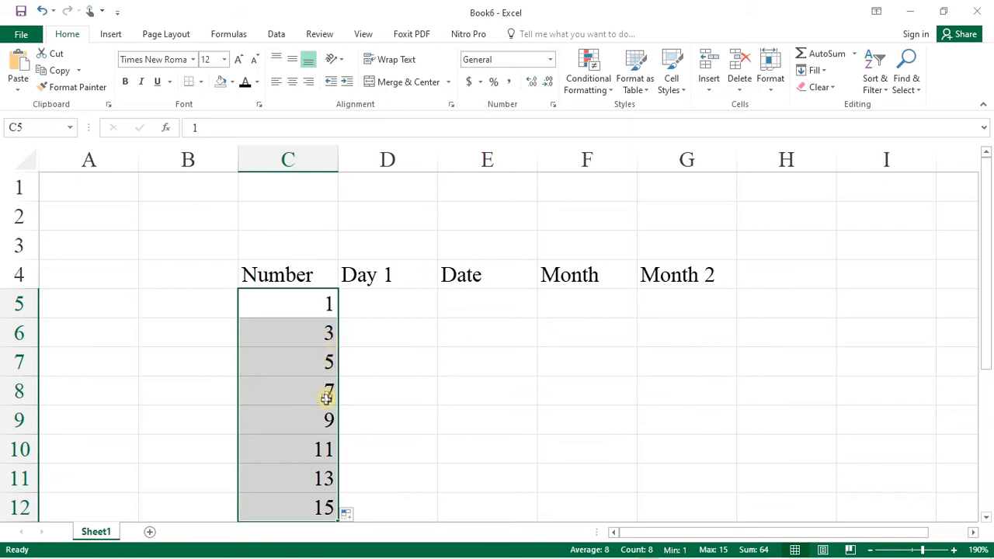
Change cell C6 to 8 and refill the series from C5:C6 down to C12
left_click(325, 336)
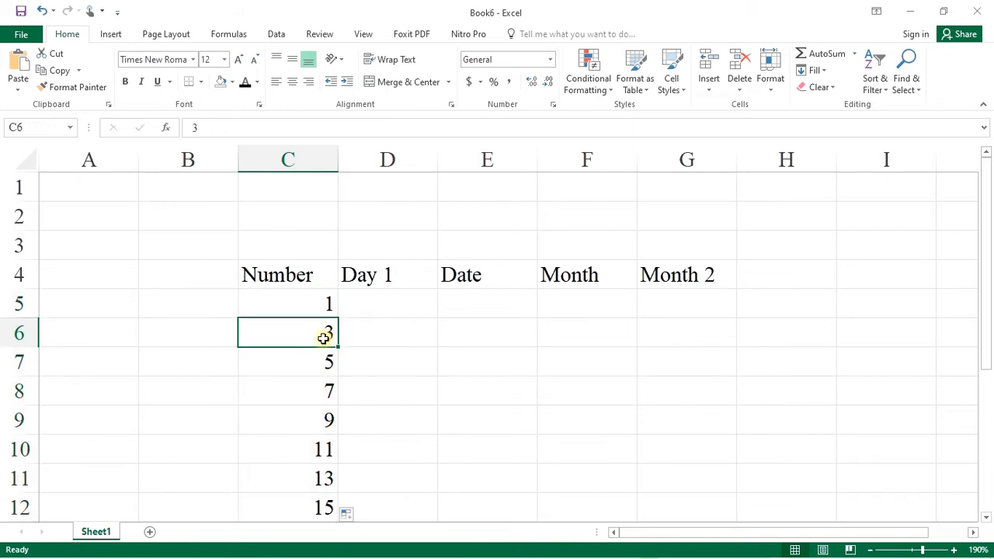
type("8")
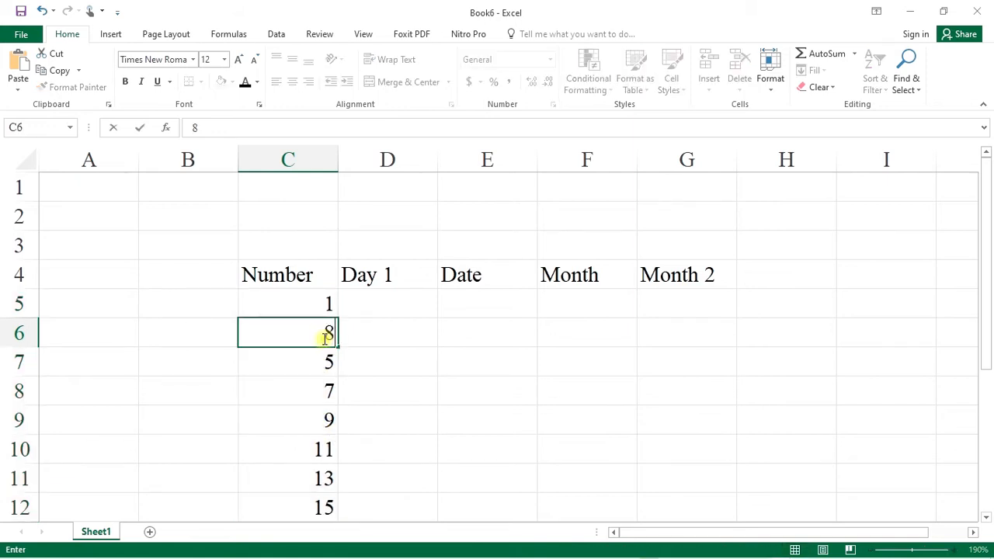
left_click(378, 323)
left_click_drag(306, 304, 327, 339)
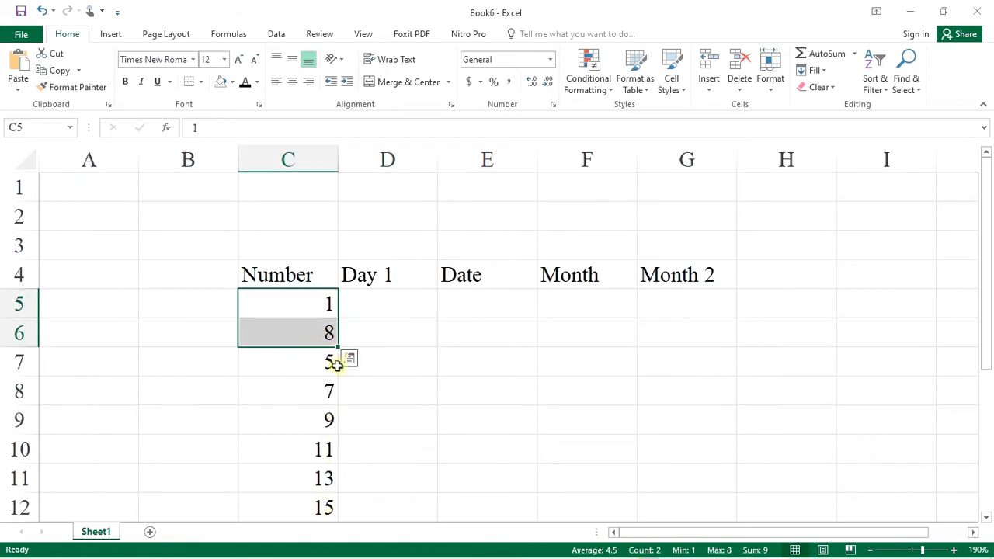
left_click_drag(339, 349, 342, 488)
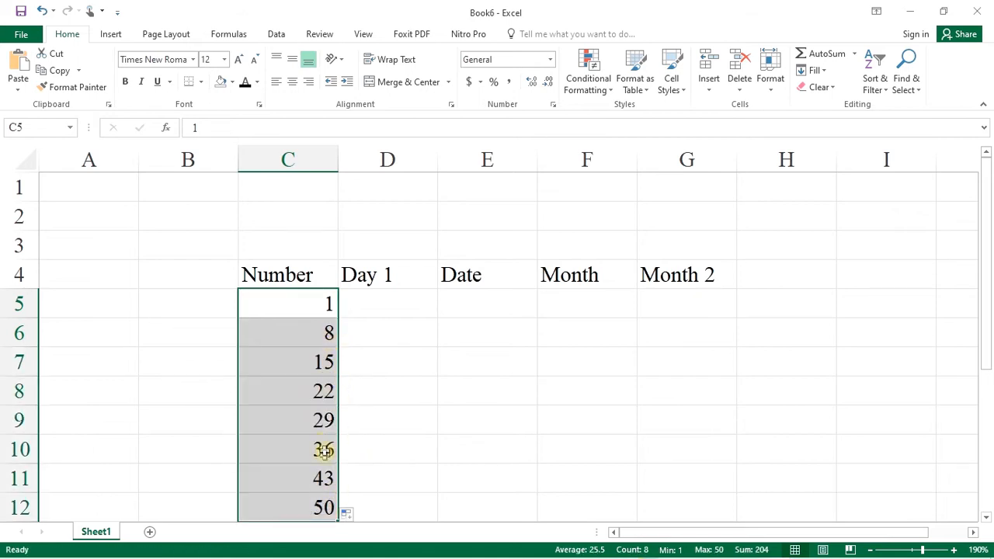
Set cell C6 to 2 and fill the consecutive number series from C5:C6 down to C36
left_click(331, 327)
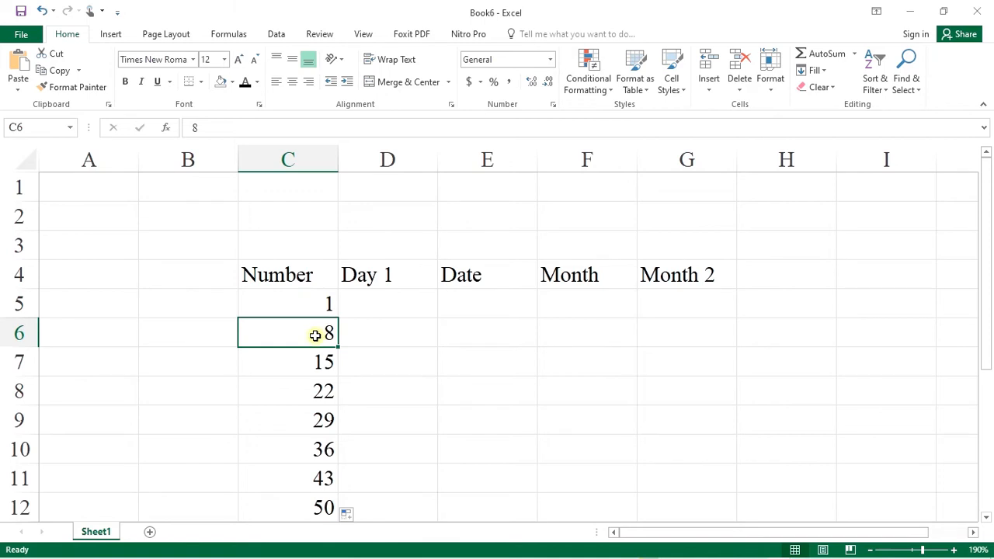
type("2")
left_click(368, 335)
left_click_drag(311, 304, 344, 469)
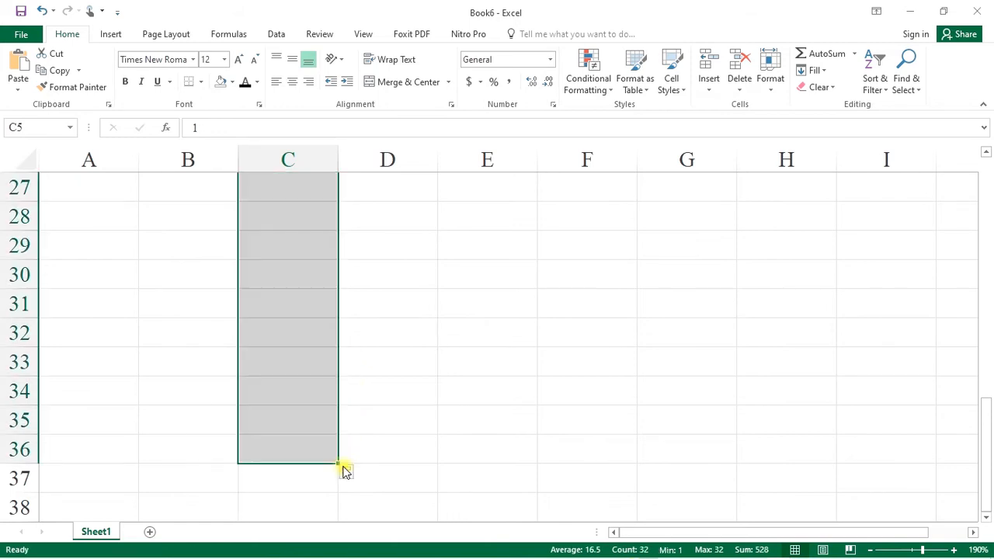
scroll(320, 416, "up", 1)
scroll(320, 416, "up", 8)
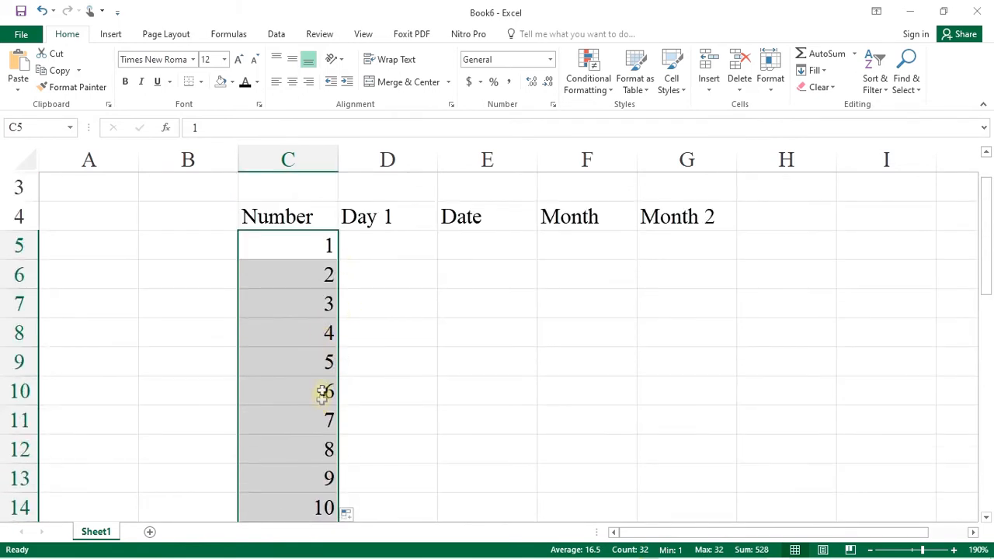
Enter Monday in cell D5 under Day 1 and fill the weekdays down to D10
left_click(387, 241)
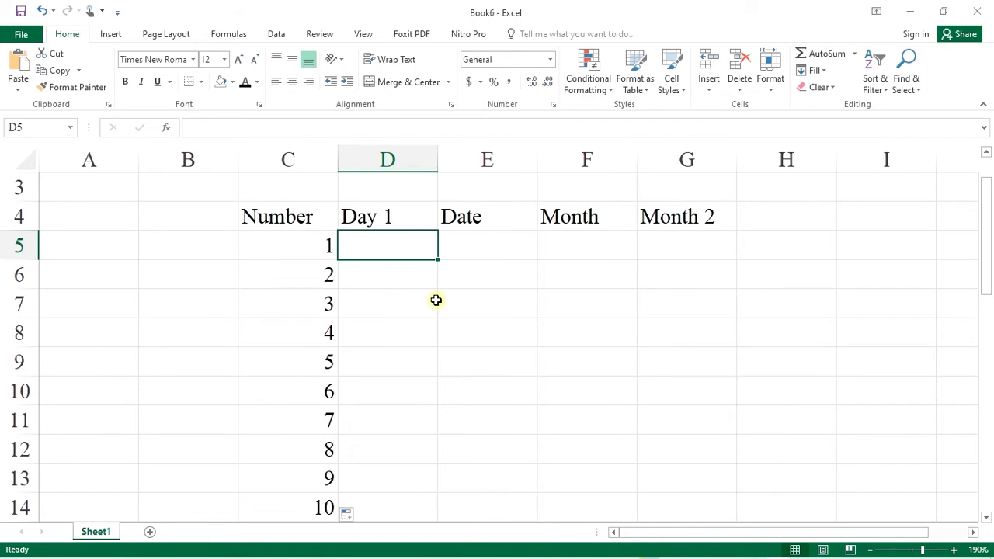
type("M")
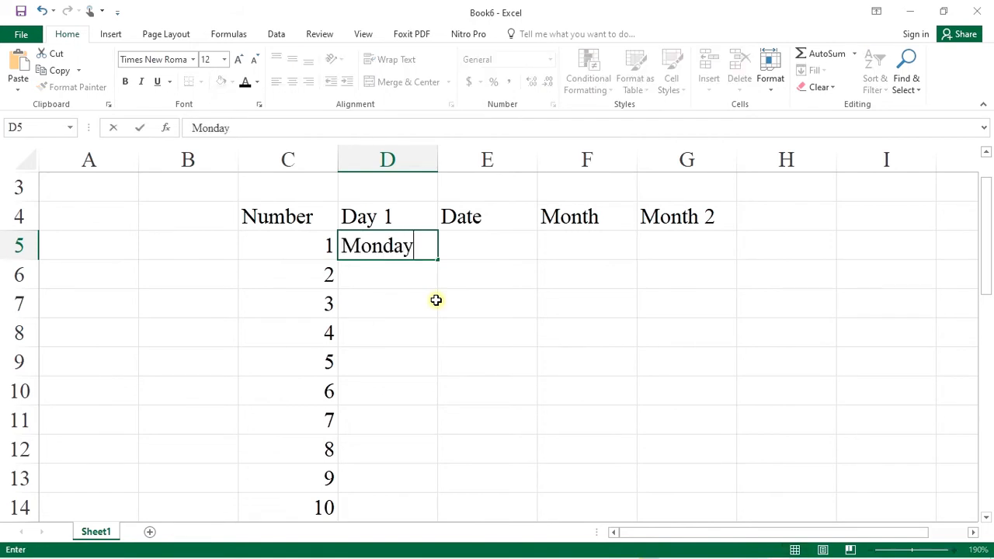
type("onday")
left_click(461, 284)
left_click(425, 253)
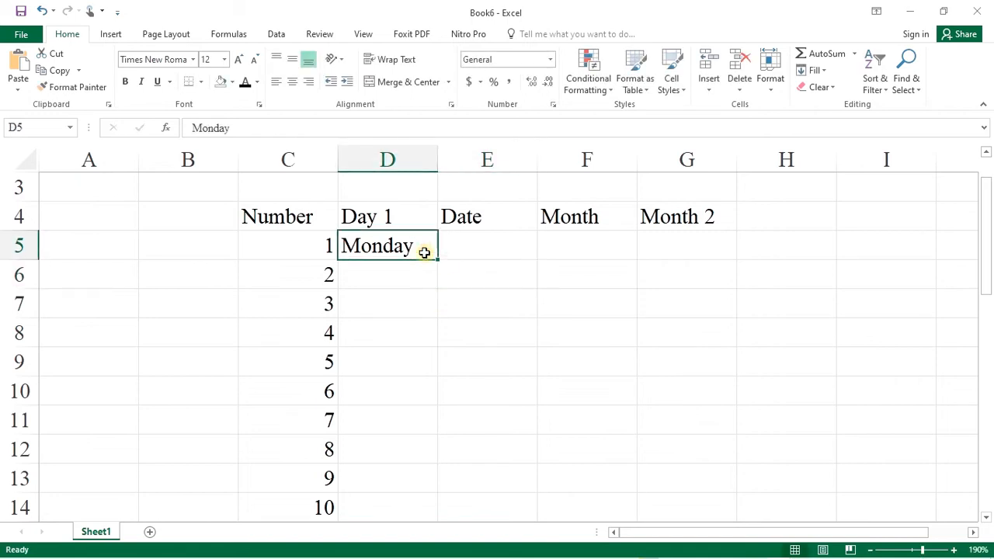
left_click_drag(438, 261, 424, 392)
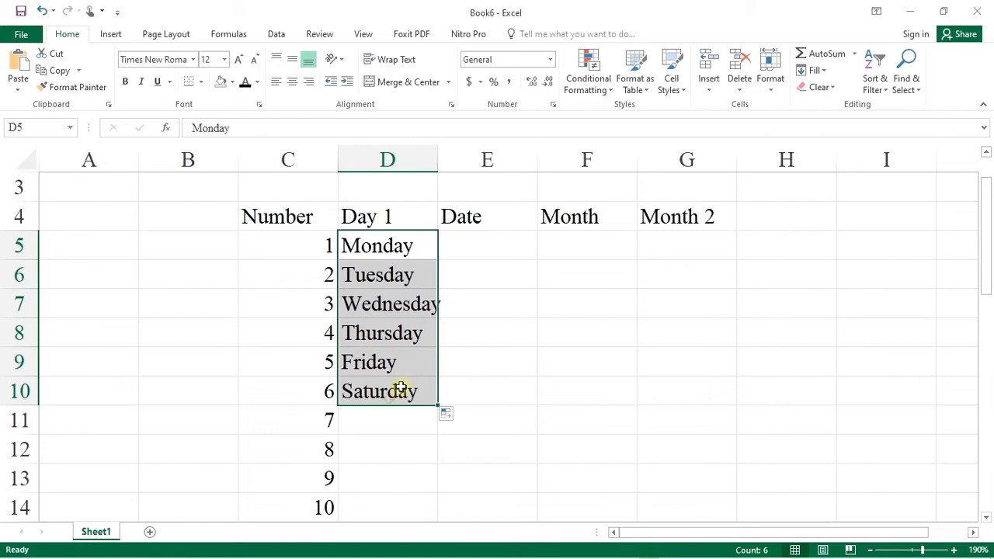
Extend the weekday series in column D down to cell D19
left_click_drag(439, 407, 436, 445)
scroll(493, 376, "down", 1)
left_click_drag(438, 348, 437, 460)
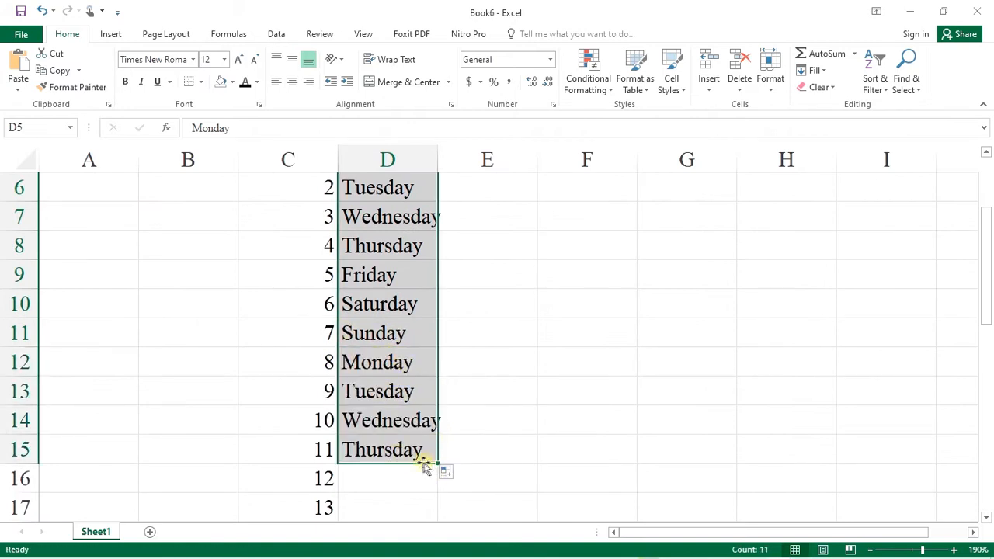
left_click_drag(440, 464, 437, 491)
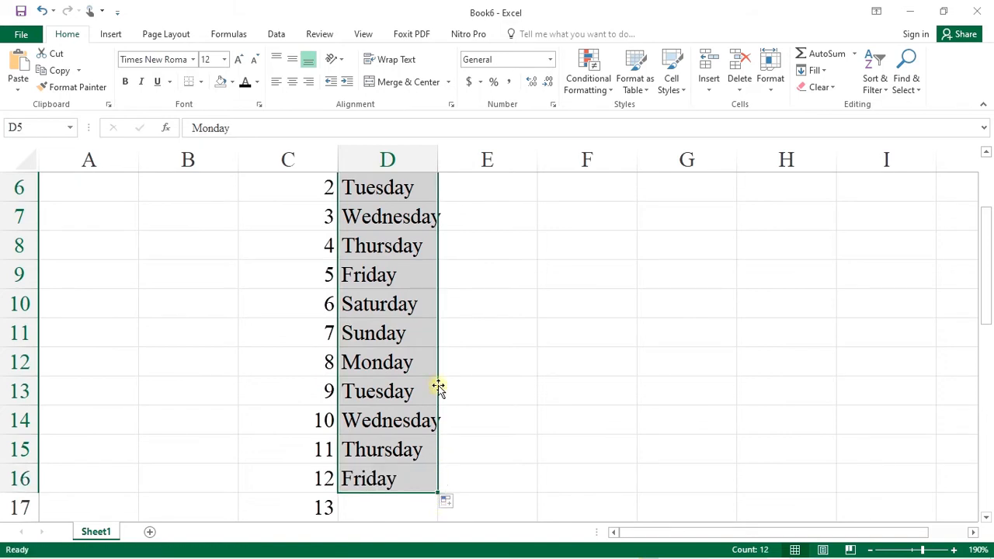
scroll(438, 389, "down", 2)
left_click_drag(439, 319, 435, 412)
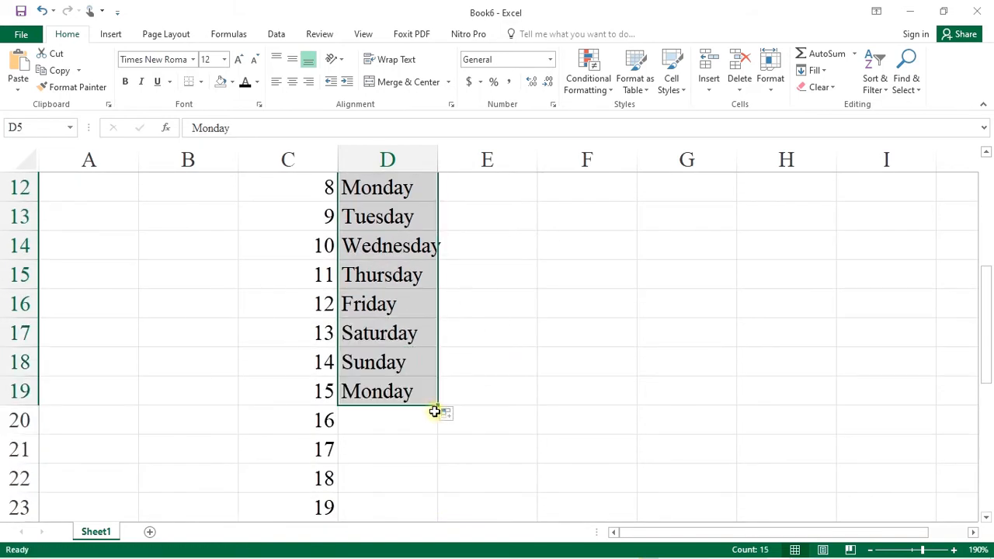
scroll(418, 338, "up", 3)
left_click(416, 325)
left_click(395, 310)
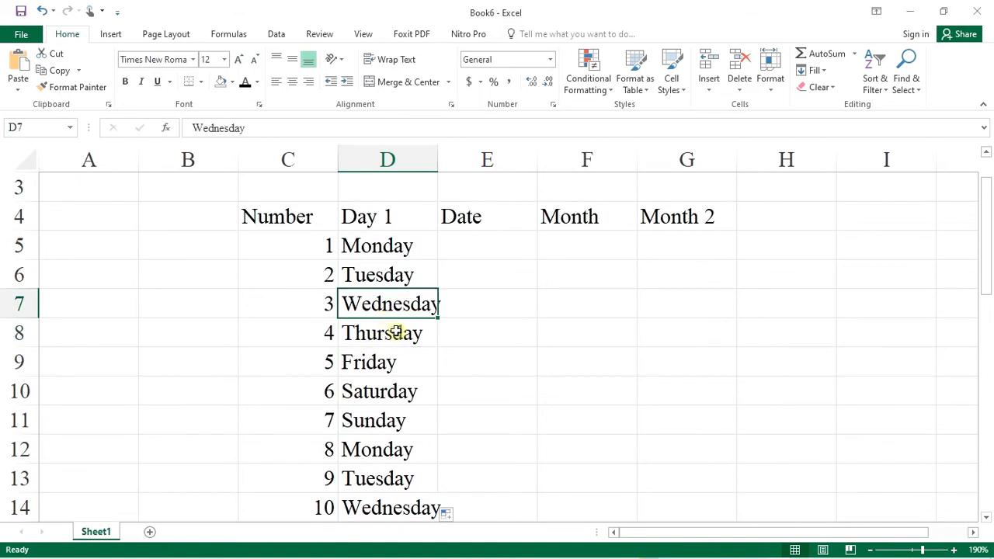
scroll(561, 316, "down", 1)
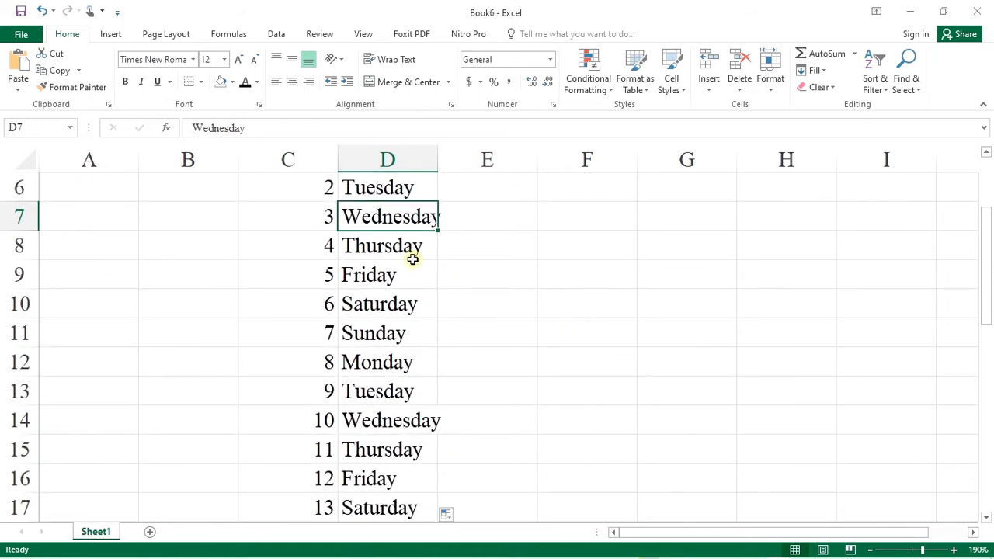
scroll(412, 260, "up", 1)
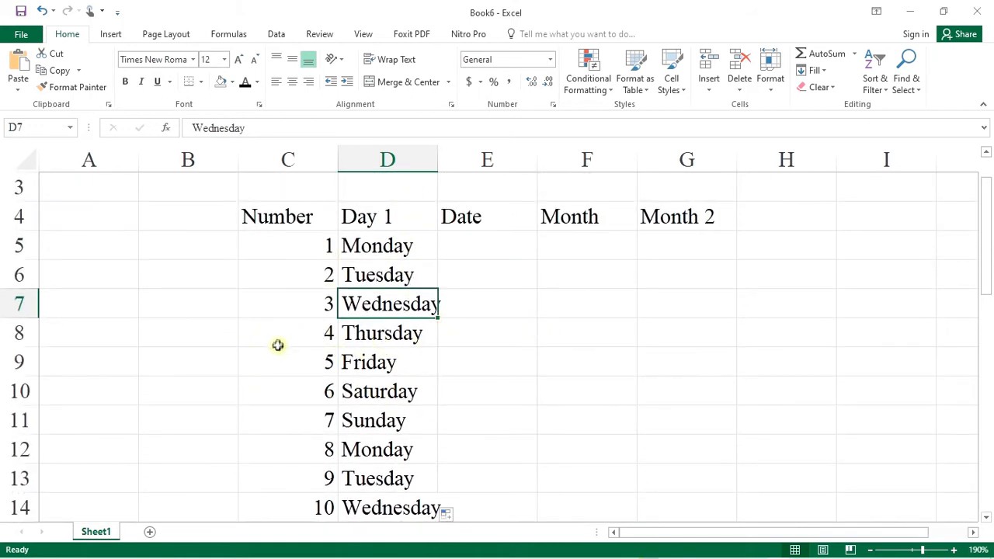
Try filling the 4 in C8 backwards across the row to A8, and undo the fill
left_click(283, 334)
left_click_drag(341, 349, 76, 335)
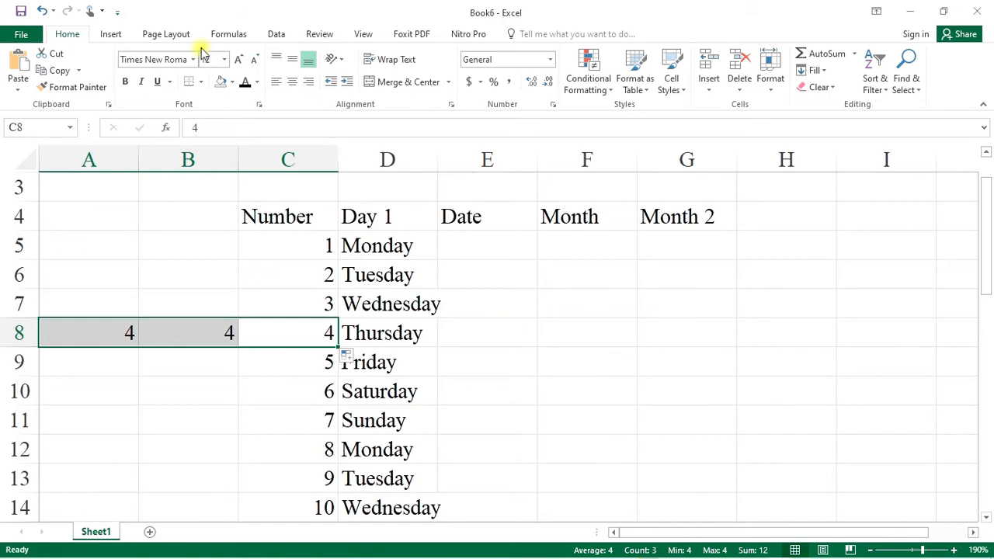
left_click(43, 11)
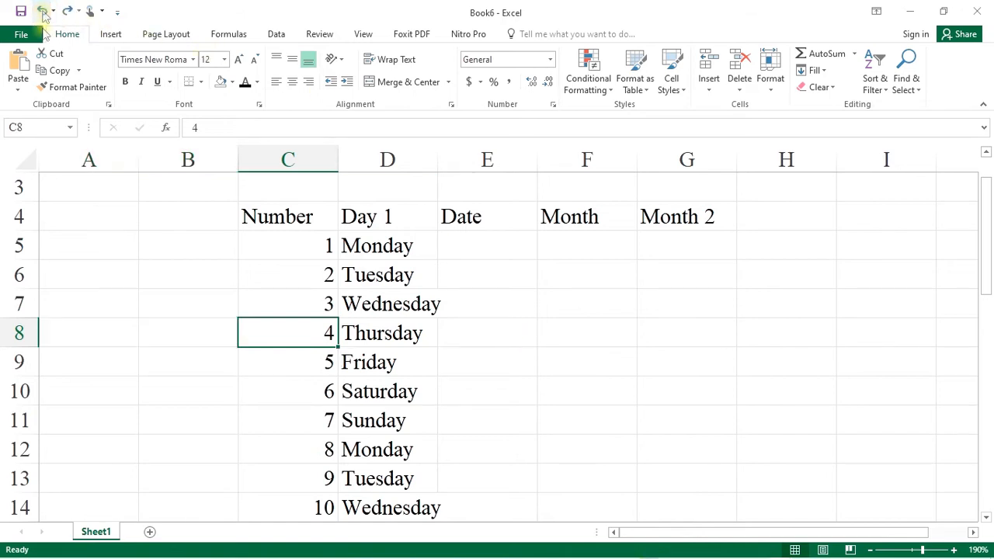
Fill the weekday series from Thursday in D8 across to I8, and from Monday in H8 down to H12
left_click(422, 303)
left_click(396, 333)
left_click_drag(439, 348, 894, 350)
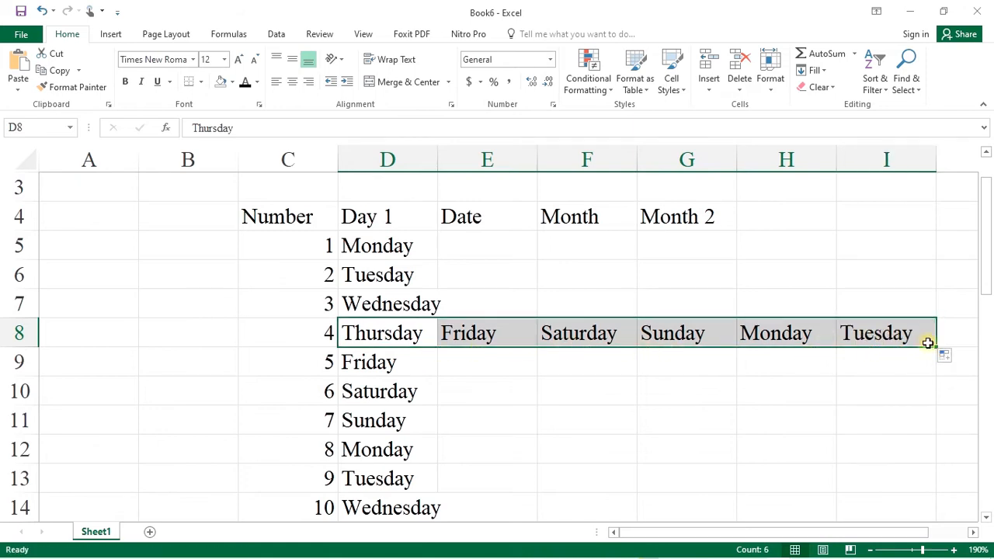
left_click(806, 336)
left_click_drag(837, 351, 836, 464)
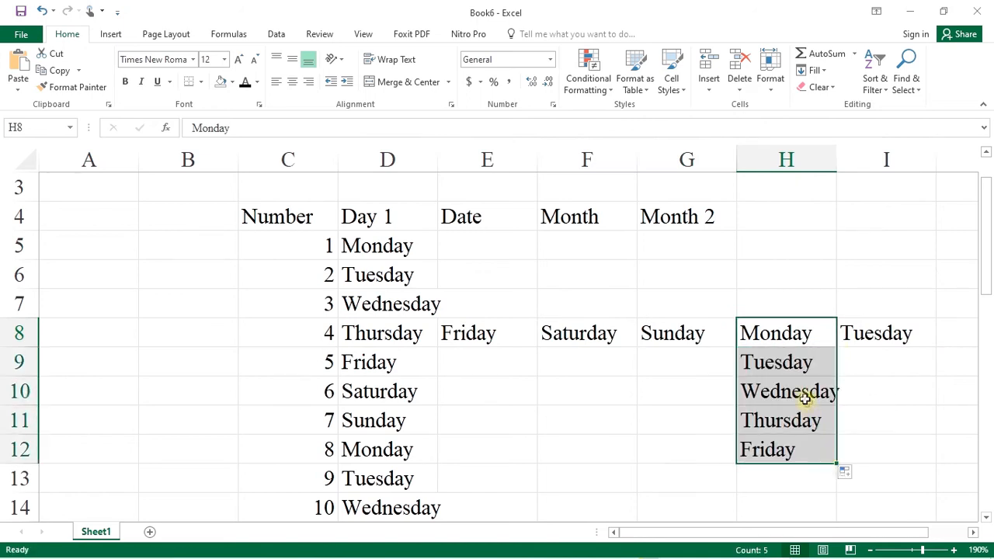
Fill the weekdays in F8:I8 down together to row 13
left_click(671, 334)
mouse_move(578, 333)
left_mouse_down()
mouse_move(917, 335)
mouse_move(943, 402)
mouse_move(941, 482)
left_mouse_up()
scroll(827, 300, "down", 2)
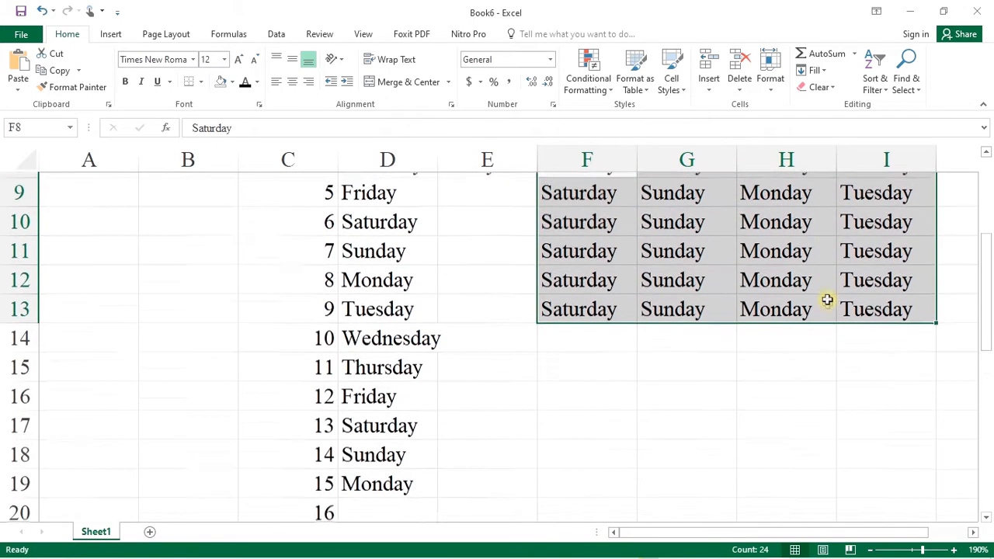
scroll(923, 313, "up", 2)
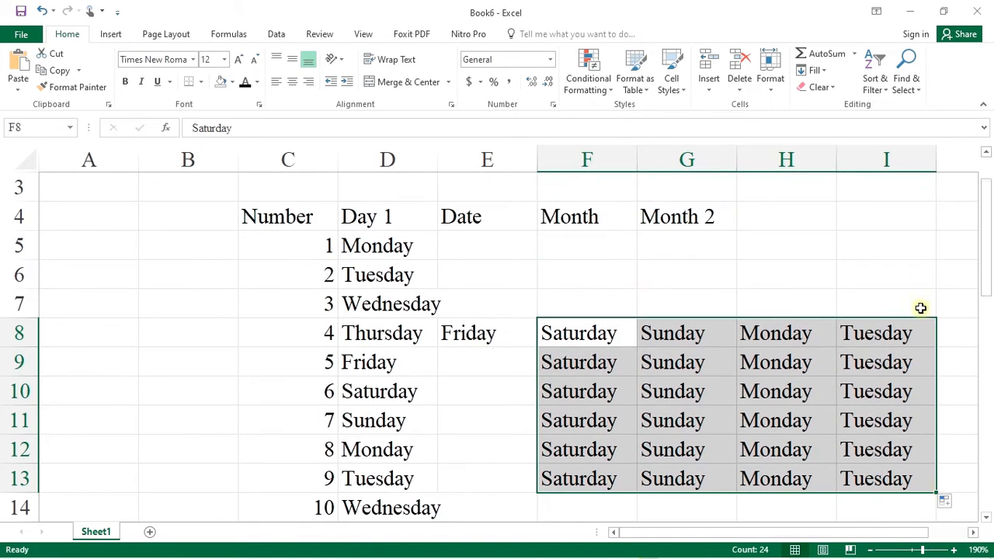
left_click(805, 330)
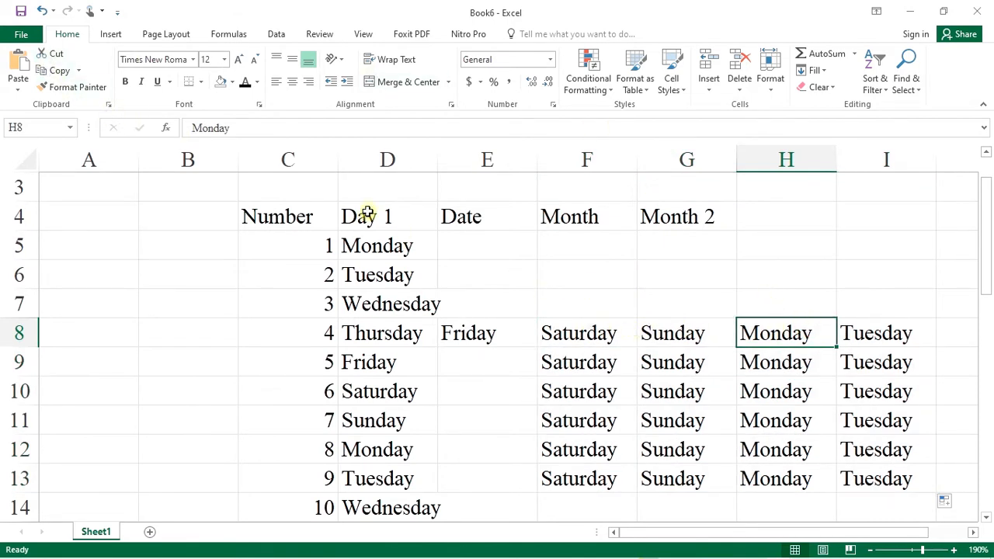
Undo the weekday fills in row 8 and below it, leaving only the weekday series in column D
left_click(42, 11)
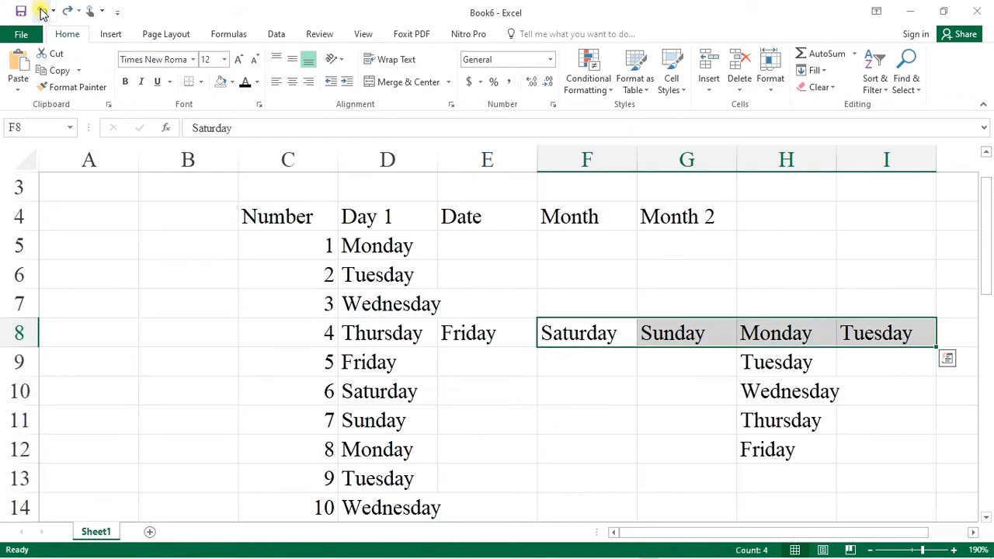
left_click(42, 11)
left_click(42, 11)
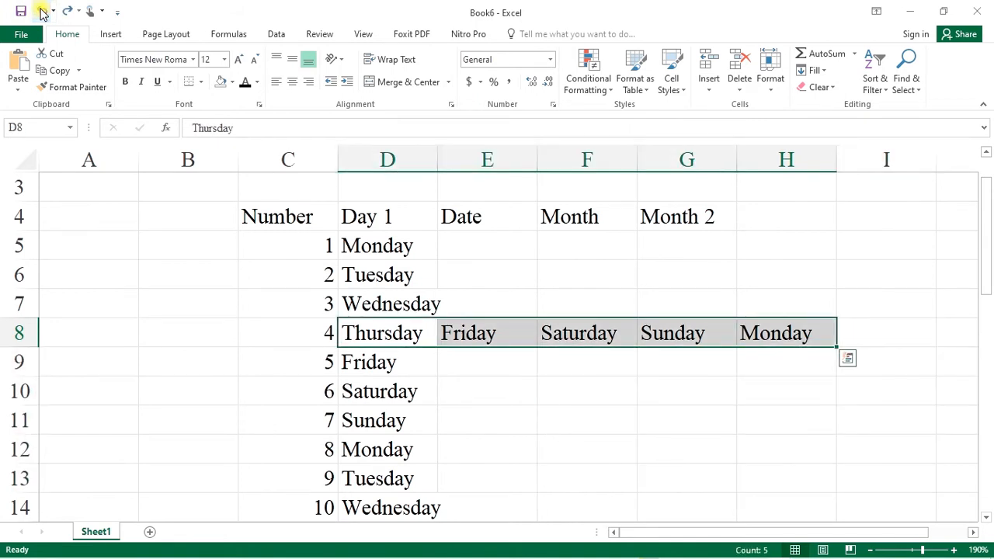
left_click(42, 11)
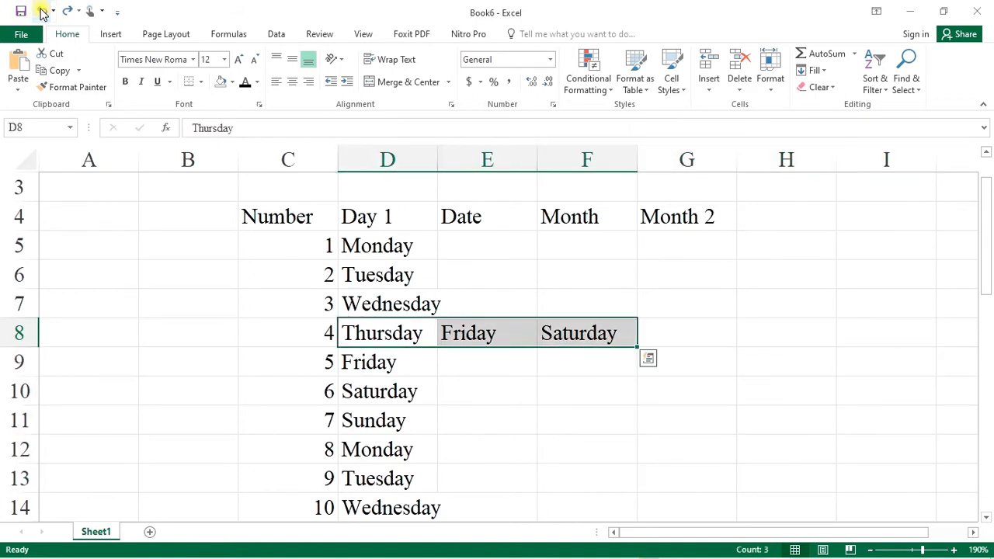
left_click(42, 11)
Enter the abbreviated weekday mon in E5 and fill the series down to E10
left_click(464, 268)
left_click(470, 258)
type("mon")
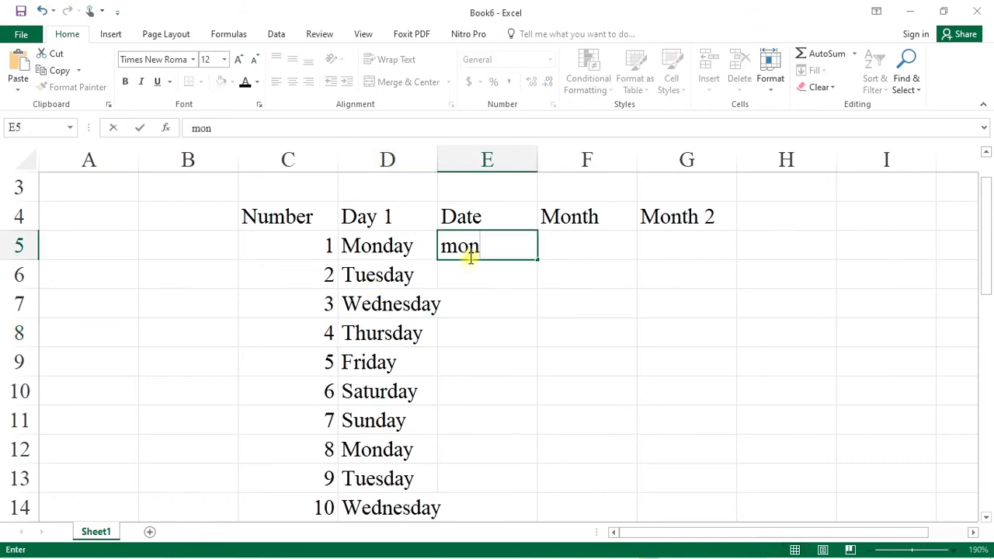
left_click(376, 250)
left_click(486, 248)
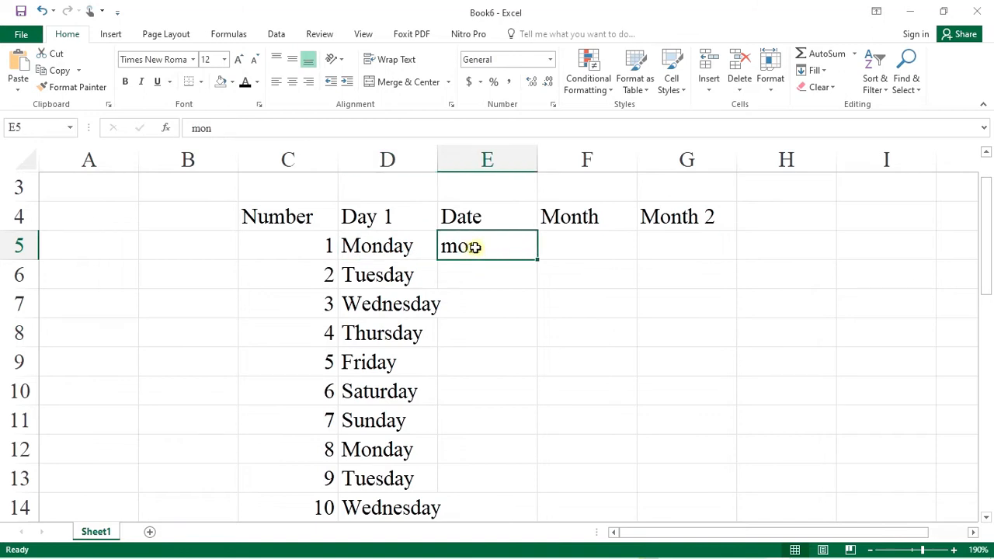
left_click_drag(537, 263, 537, 412)
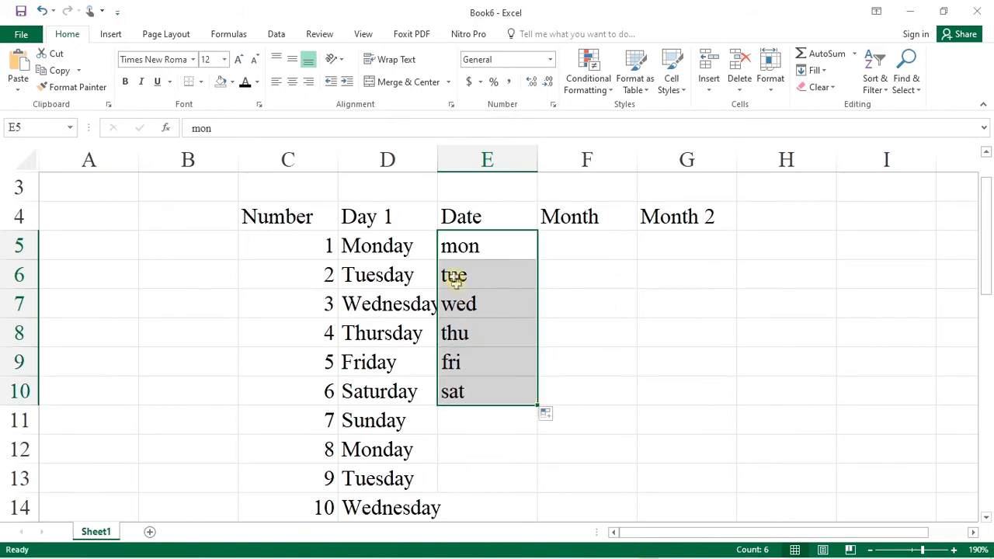
Capitalize the entry in E5 to Mon and fill the abbreviated weekday series down to E11
double_click(451, 248)
key("BackSpace")
type("M")
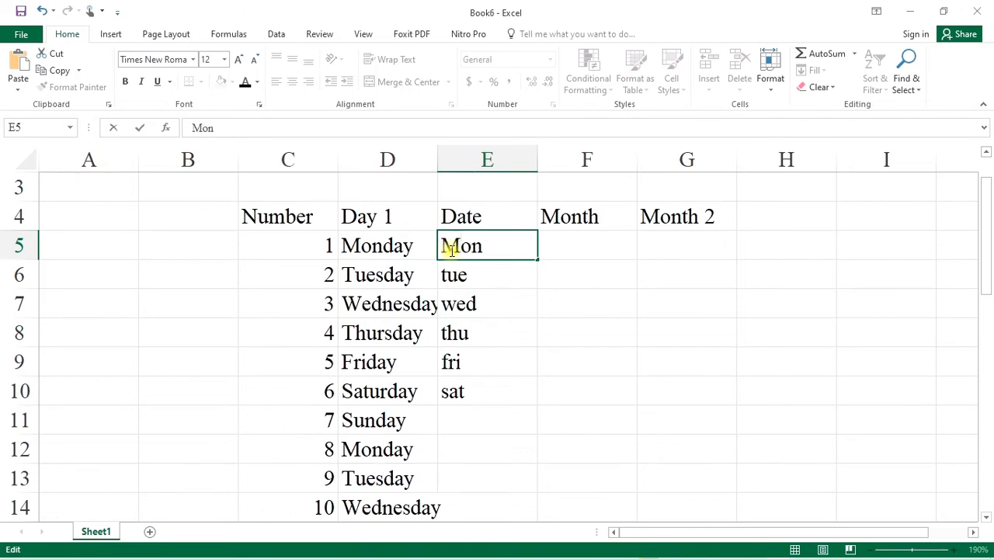
left_click(497, 280)
left_click(497, 244)
left_click_drag(537, 259, 535, 426)
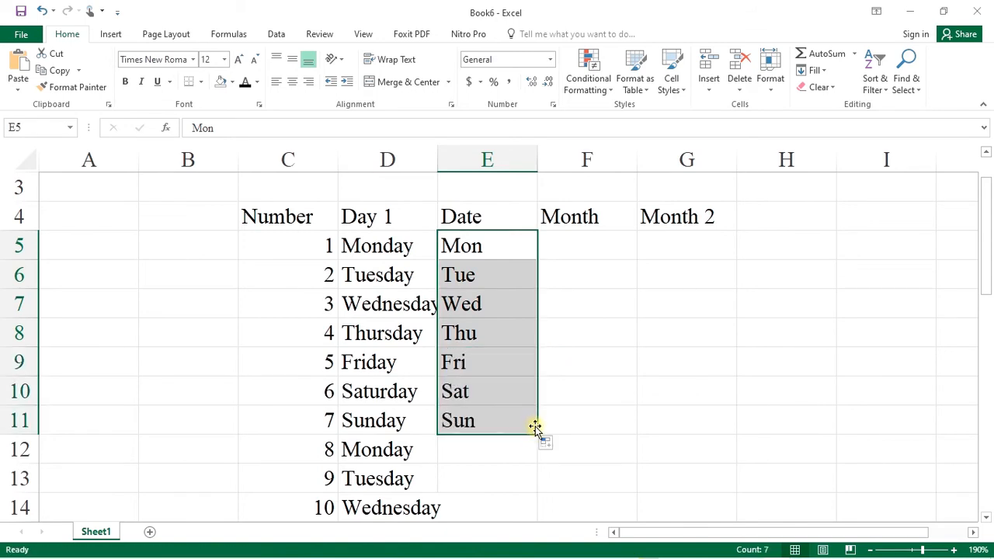
Enter September in F5 and fill the month series down to F11
left_click(590, 255)
type("S")
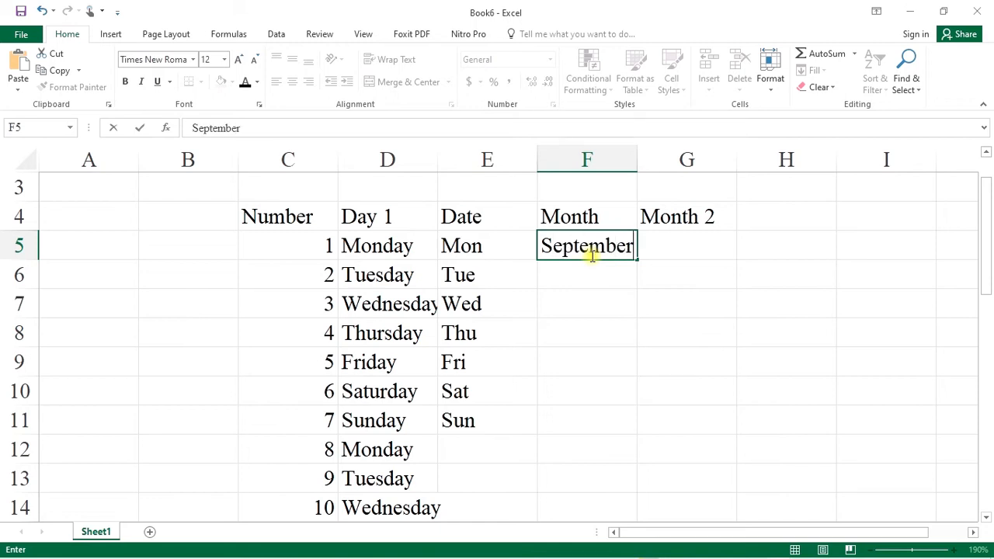
type("eptember")
key("Return")
left_click(603, 246)
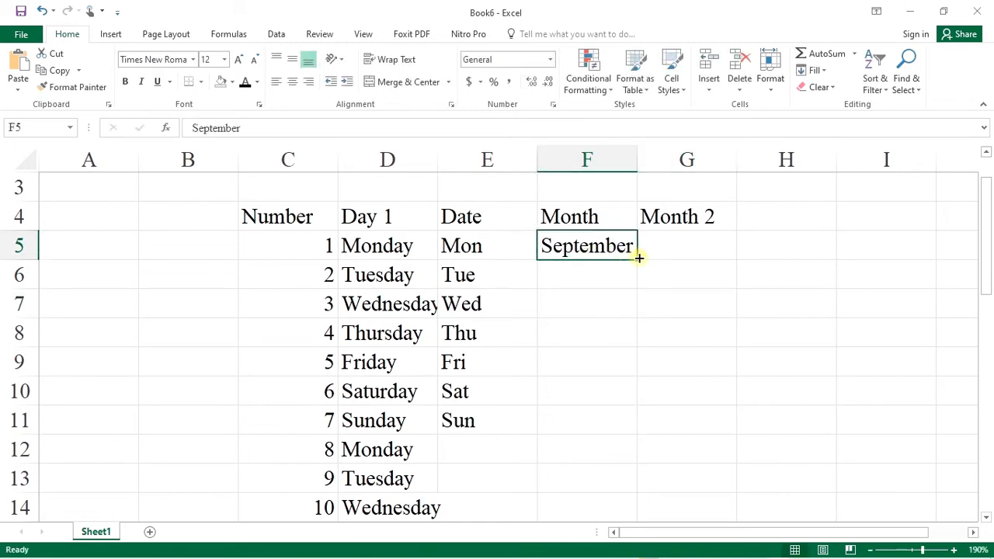
left_click_drag(636, 258, 626, 425)
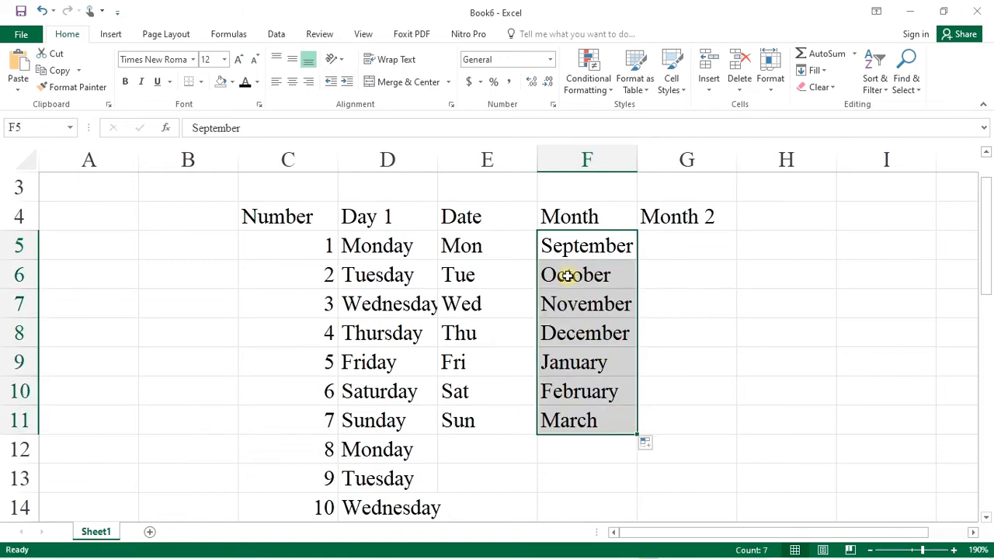
Extend the month series in column F down to F16 and on to F22
scroll(645, 388, "down", 2)
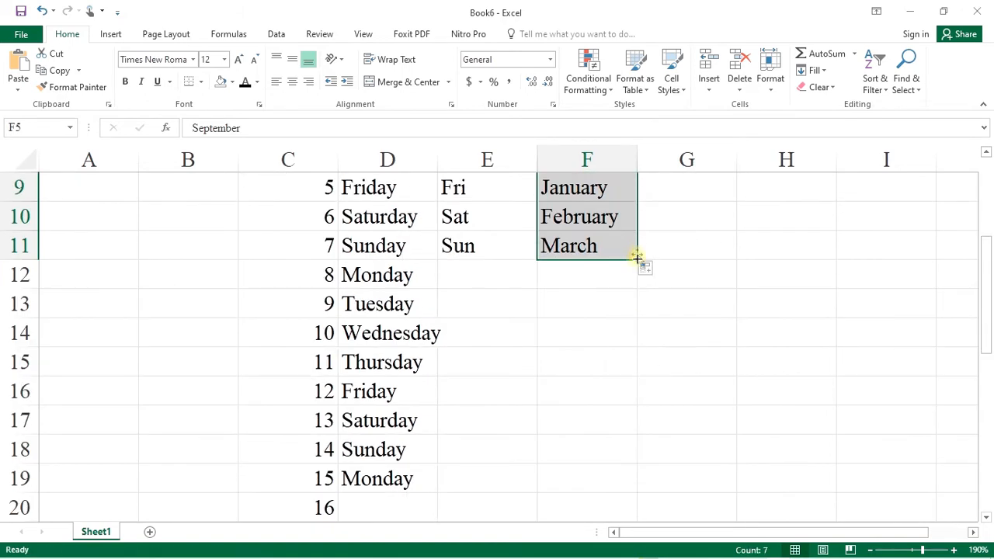
left_click_drag(637, 261, 637, 422)
left_click_drag(645, 411, 643, 410)
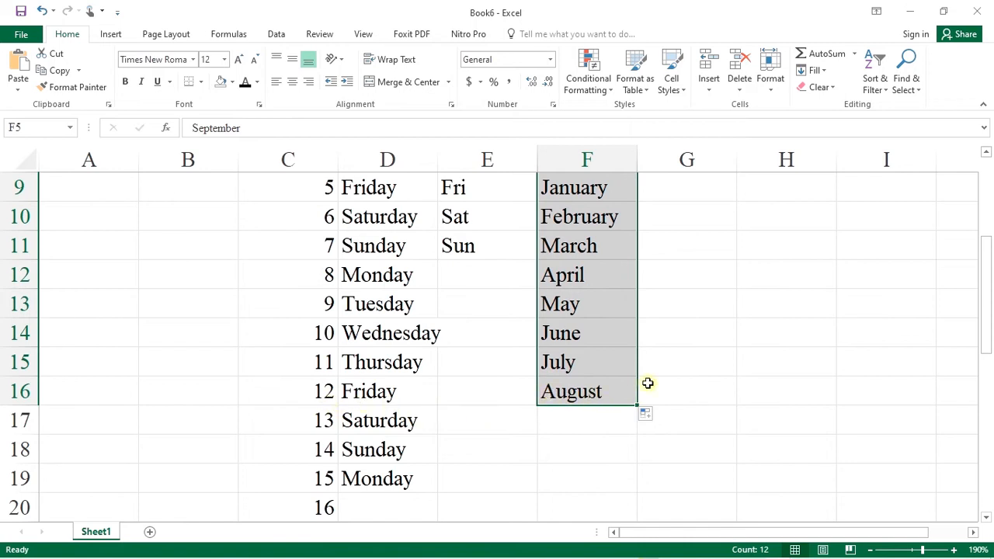
scroll(647, 383, "down", 1)
left_click_drag(637, 318, 639, 485)
Try filling September in F17 across to I17 and November in H17 down to H23, and undo both fills
left_click(595, 333)
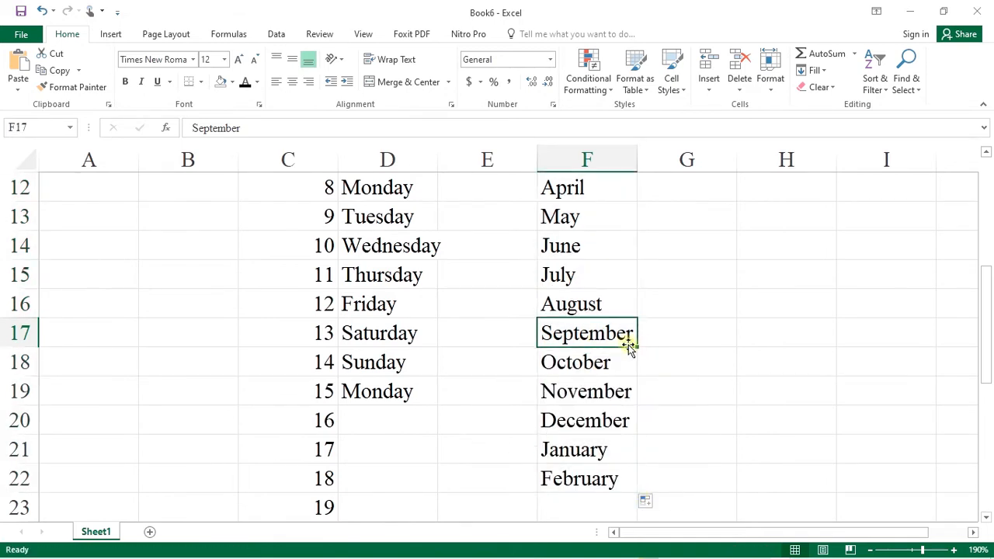
left_click_drag(636, 347, 898, 347)
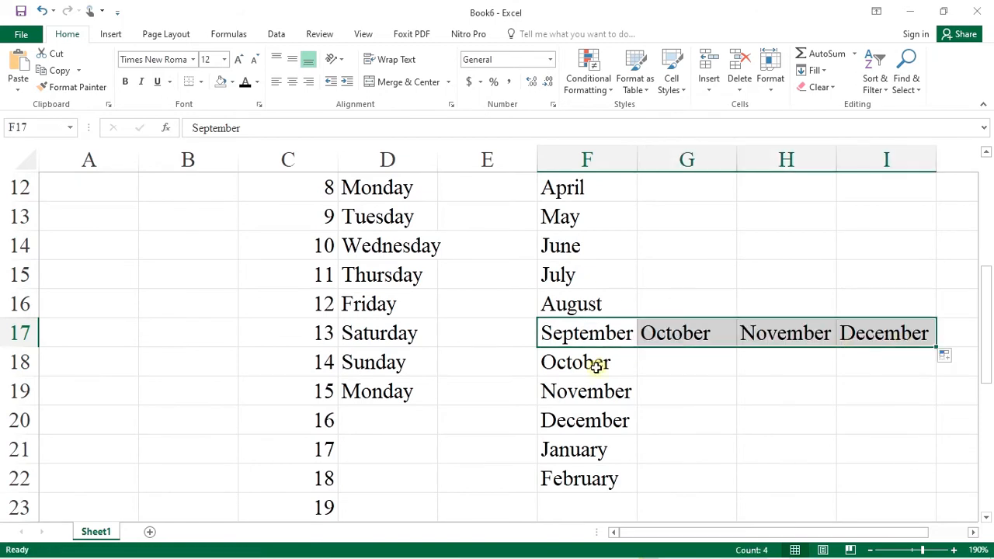
scroll(815, 314, "down", 1)
left_click(816, 243)
left_click_drag(839, 259, 835, 437)
scroll(692, 281, "up", 4)
scroll(691, 282, "up", 1)
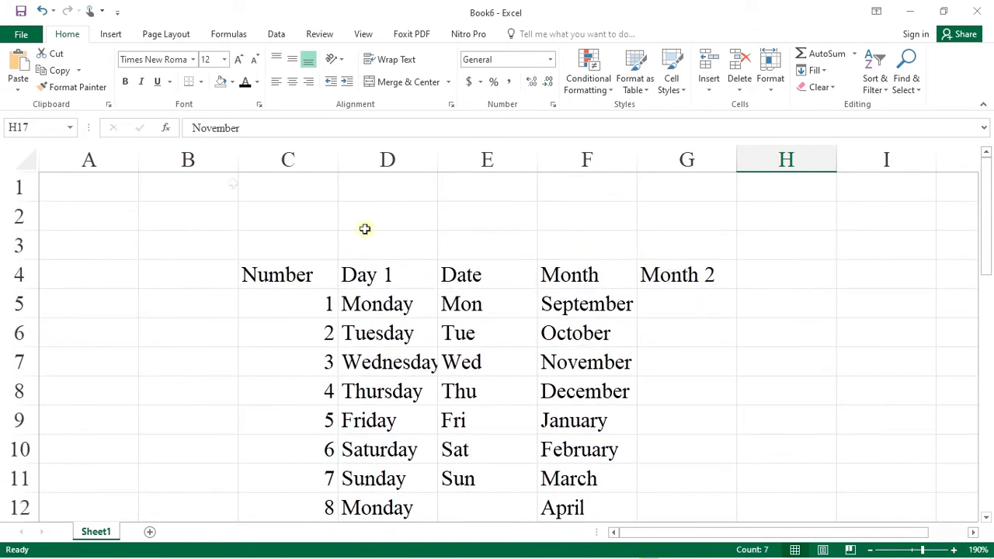
left_click(41, 11)
left_click(40, 11)
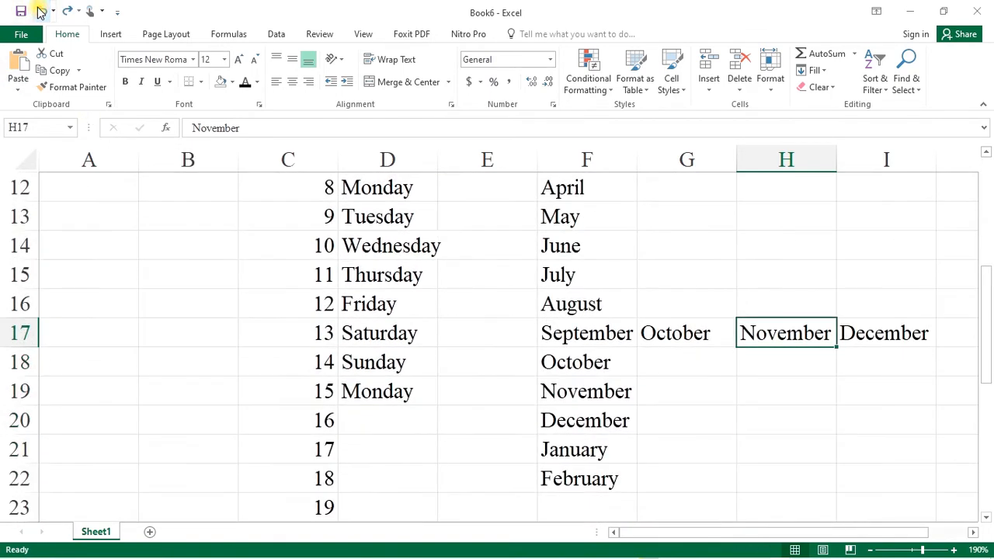
left_click(41, 11)
Add the column header time in H4 and enter 2:00 in H5 below it
scroll(640, 292, "up", 2)
scroll(640, 292, "up", 2)
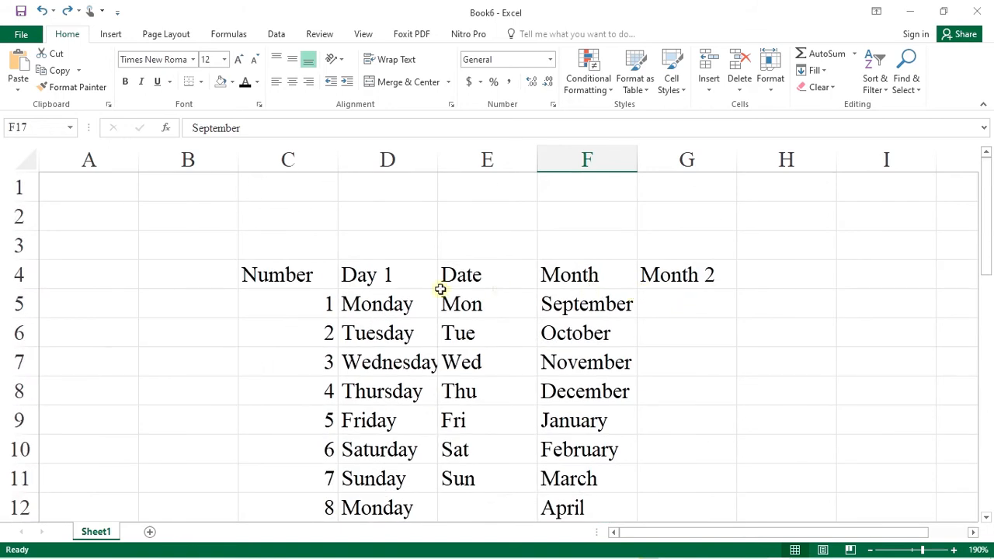
left_click(808, 274)
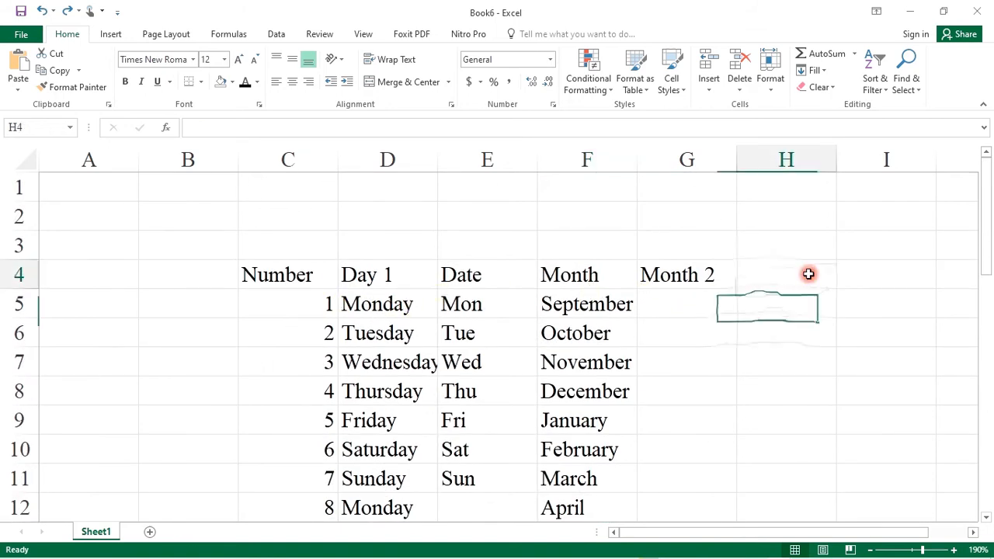
type("time")
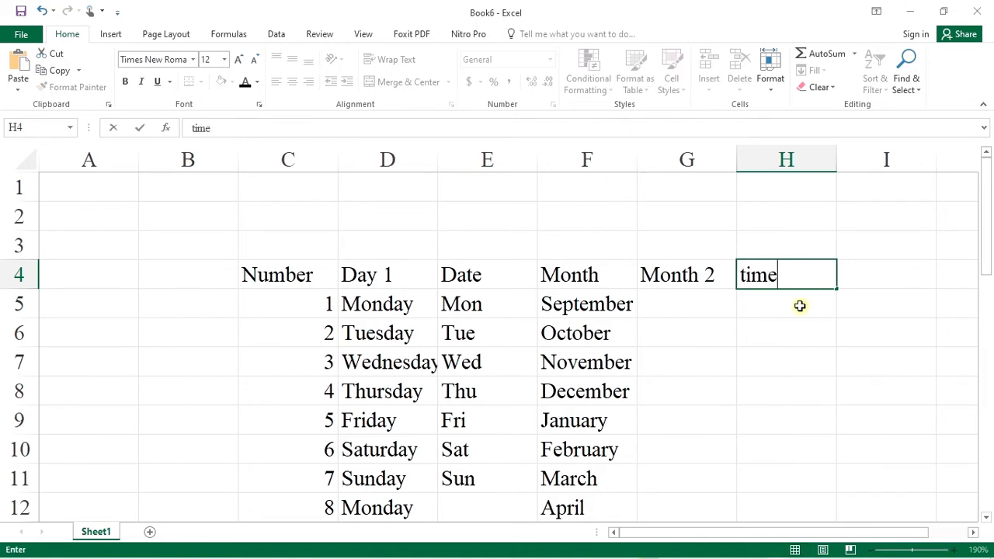
left_click(800, 305)
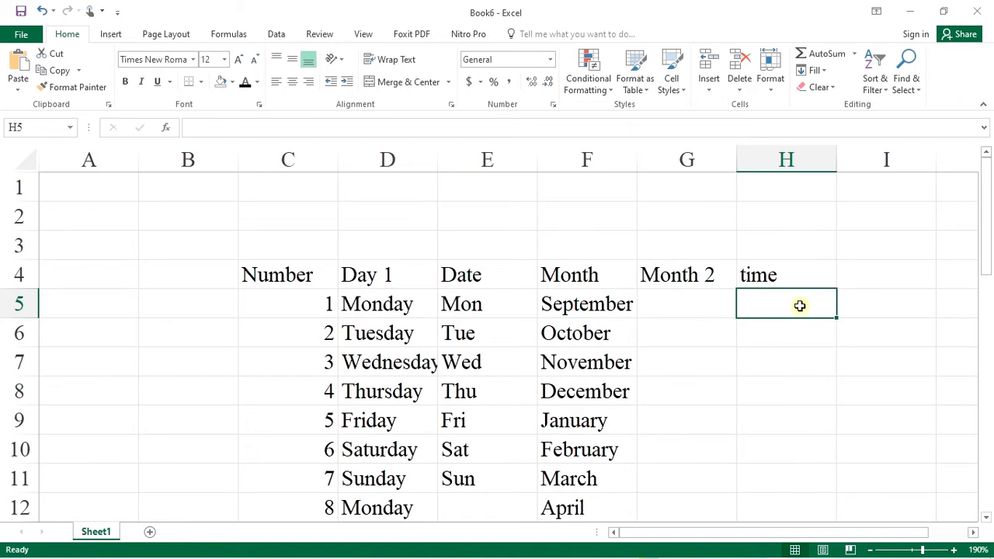
type("2:00")
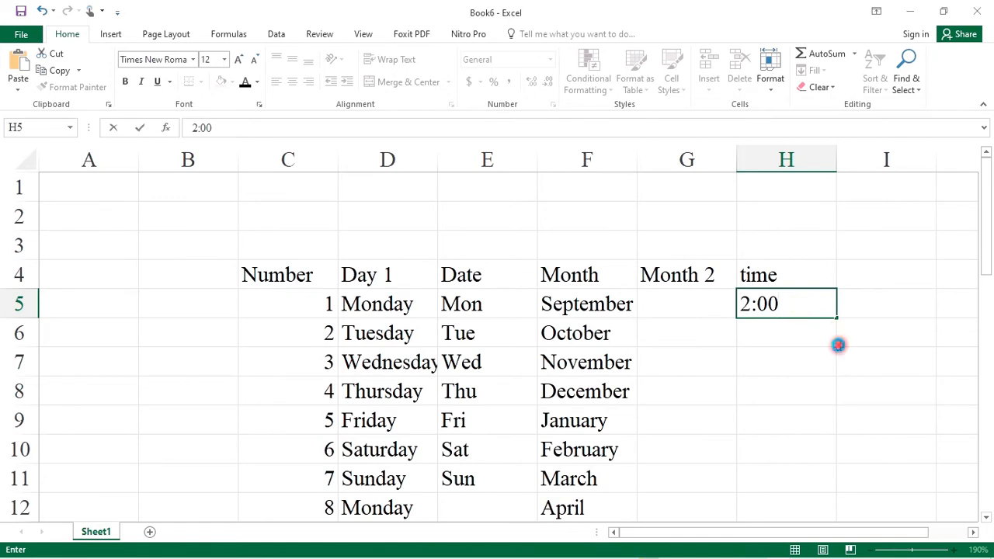
left_click(839, 342)
Try filling 2:00 in H5 down to H9 and extending the hourly series to H36, and undo both fills
left_click(803, 304)
left_click_drag(831, 316, 839, 428)
scroll(857, 326, "down", 1)
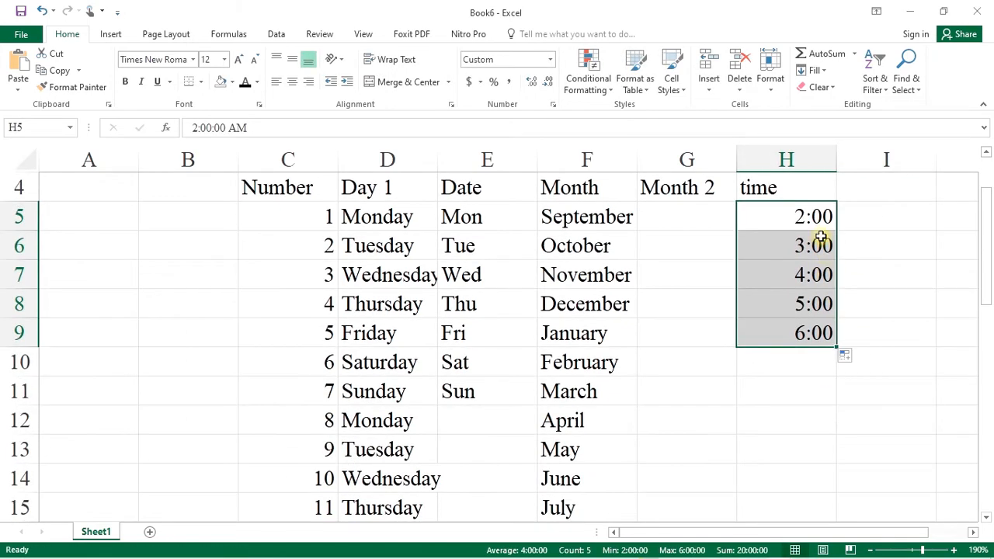
double_click(836, 344)
scroll(837, 348, "down", 5)
scroll(837, 348, "down", 3)
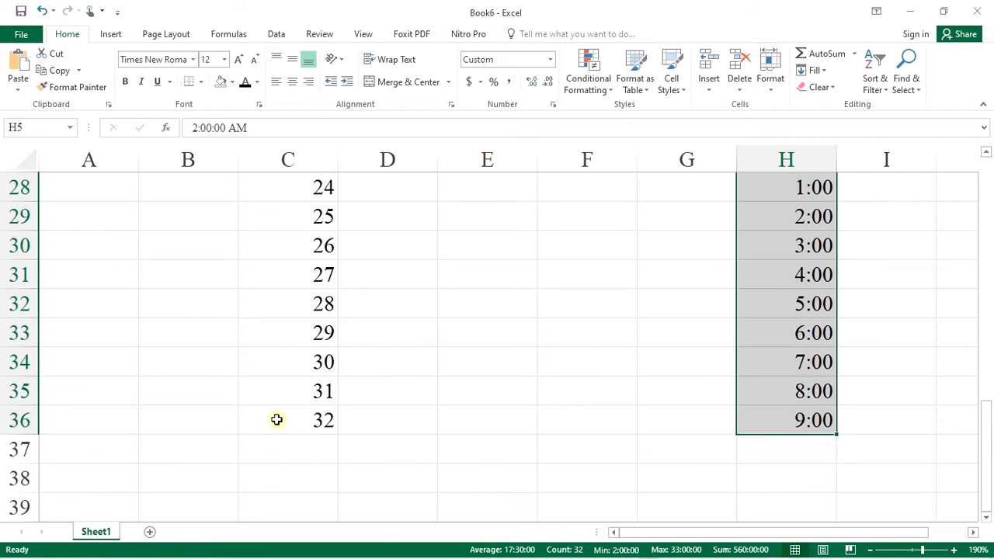
scroll(483, 344, "up", 9)
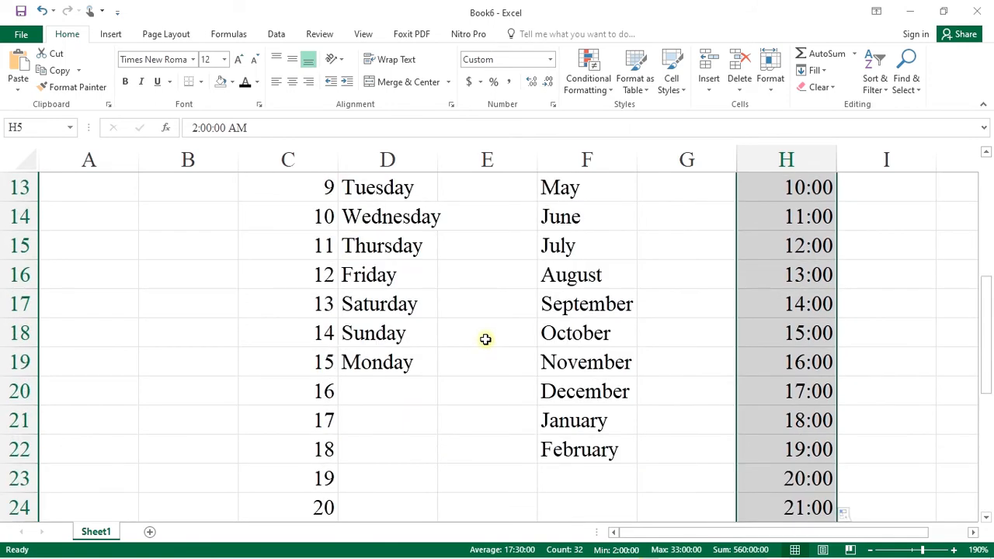
left_click(43, 11)
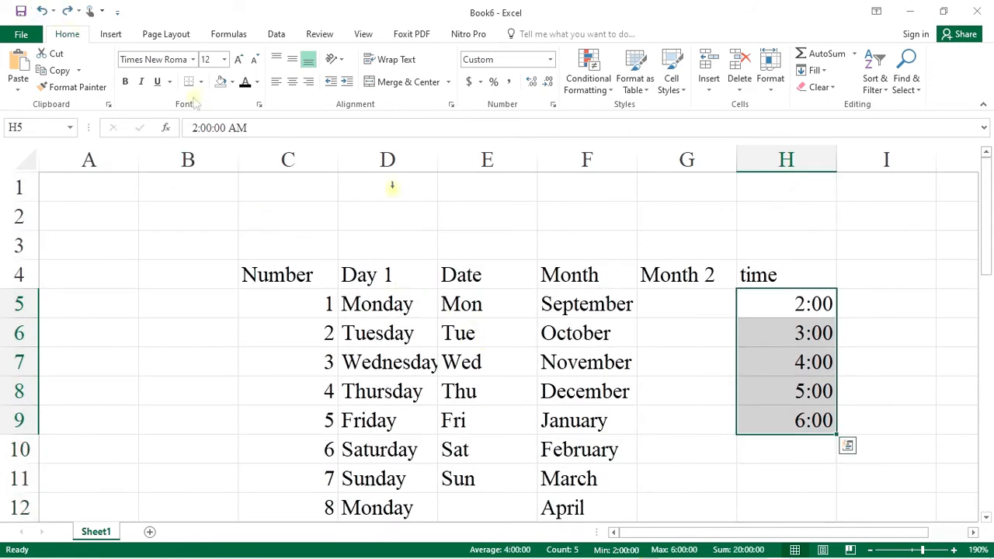
left_click(43, 10)
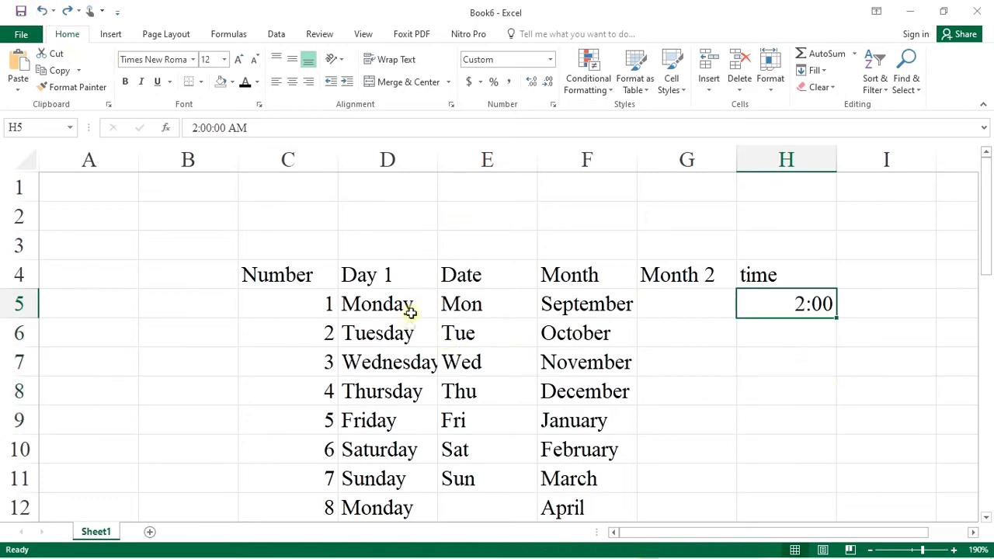
Fill the hourly series automatically from 2:00 in H5 down to H36, matching the length of the Number column
double_click(835, 319)
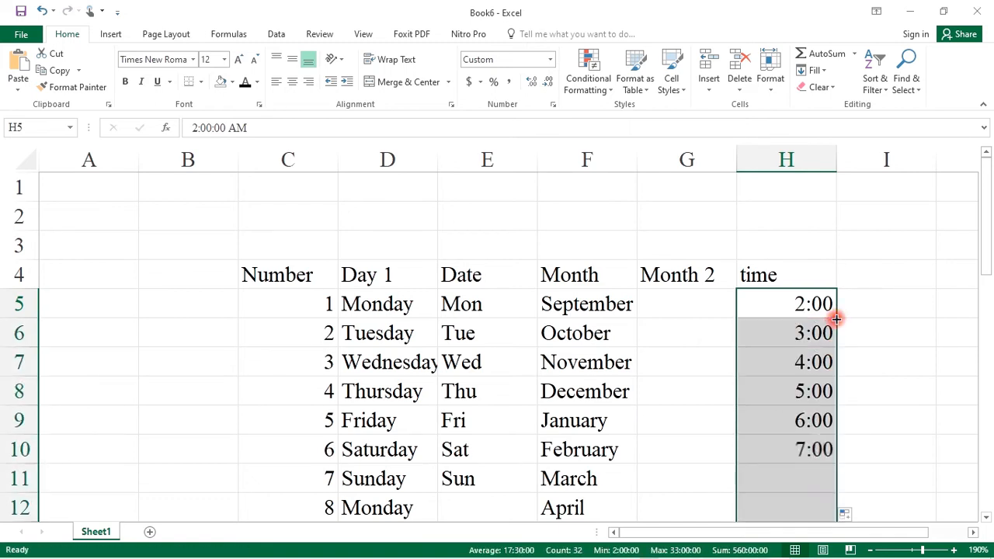
scroll(835, 321, "down", 2)
scroll(823, 290, "up", 1)
scroll(806, 260, "down", 5)
scroll(803, 257, "down", 2)
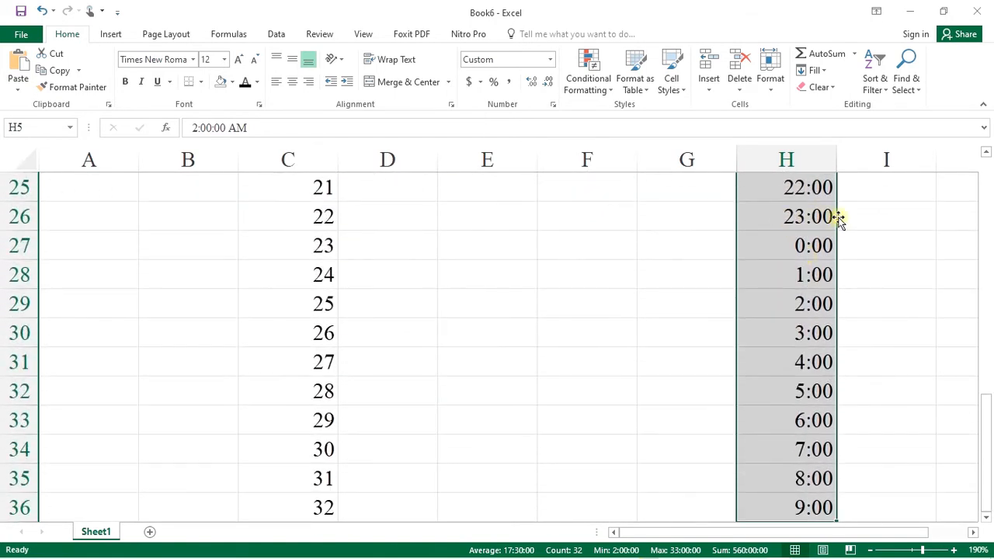
left_click(800, 237)
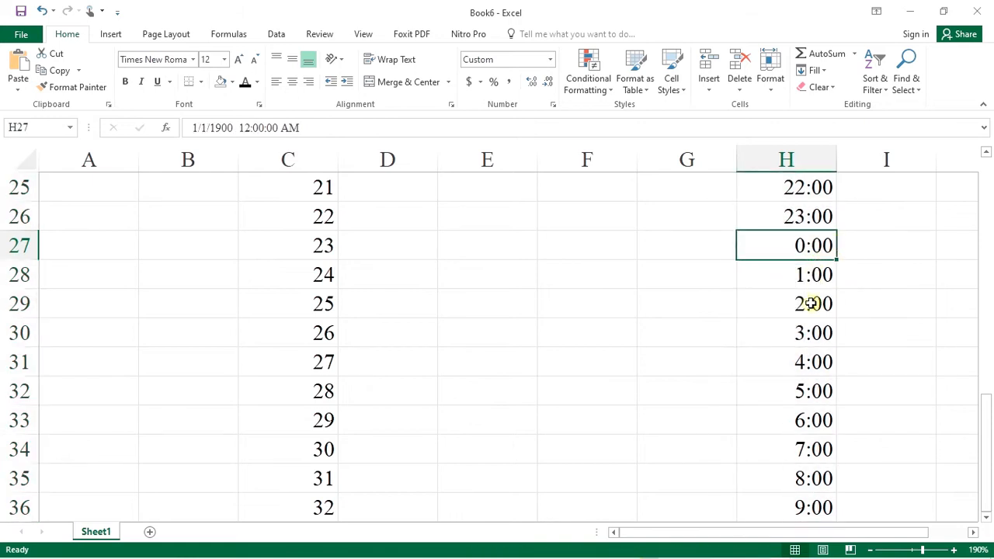
scroll(810, 306, "down", 2)
scroll(810, 307, "down", 1)
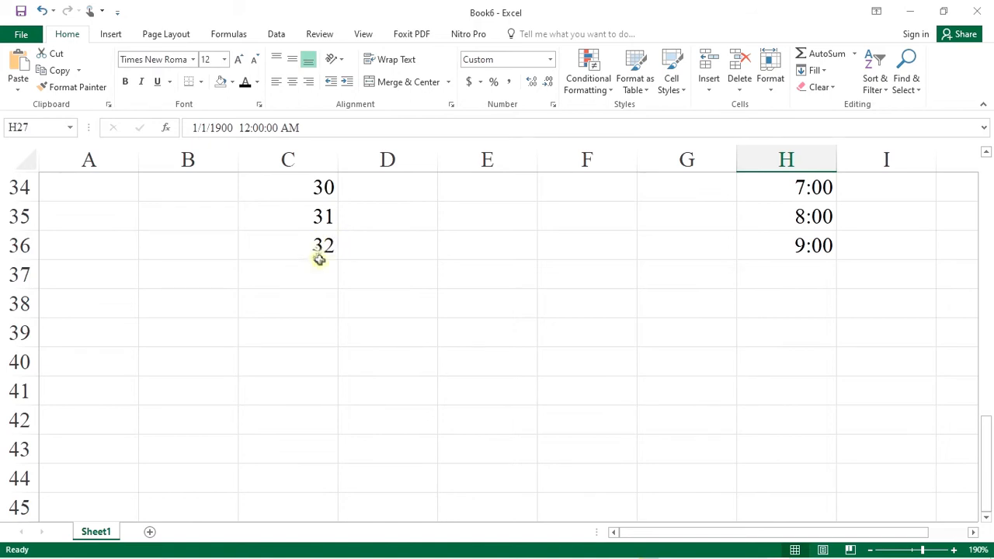
scroll(786, 246, "up", 11)
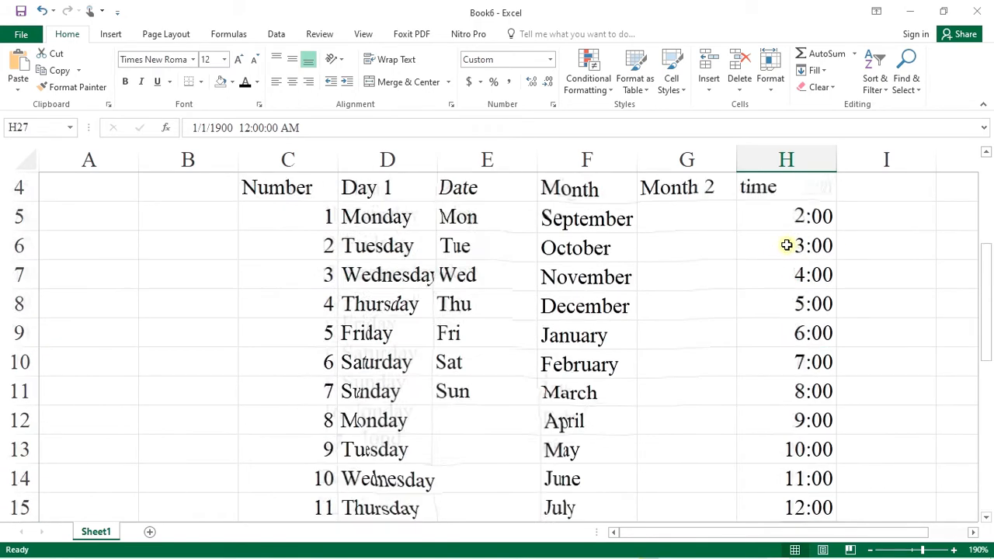
Set the second time entry, H6, to 2:05 so it follows 2:00 in H5 with a five-minute step
left_click(798, 309)
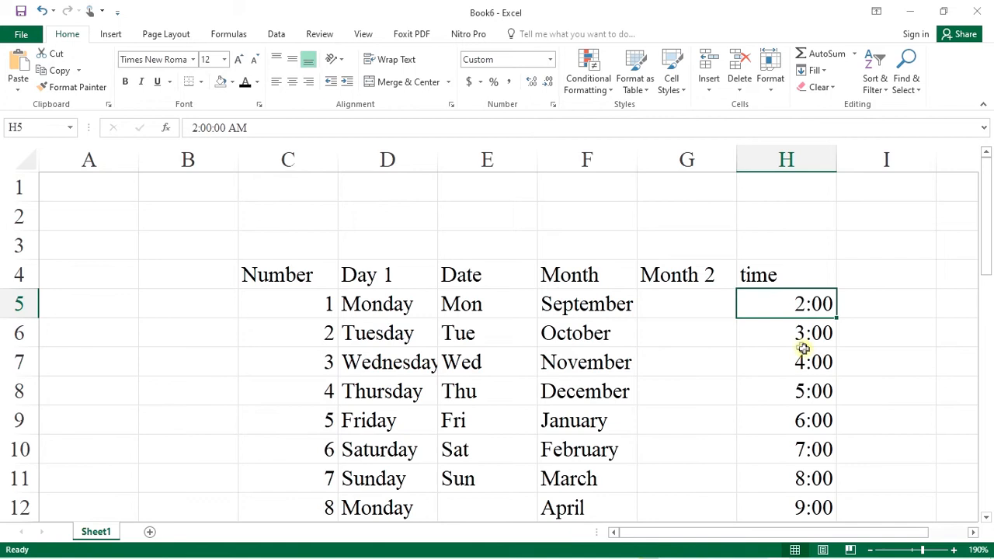
left_click(795, 335)
left_click(798, 303)
left_click(800, 333)
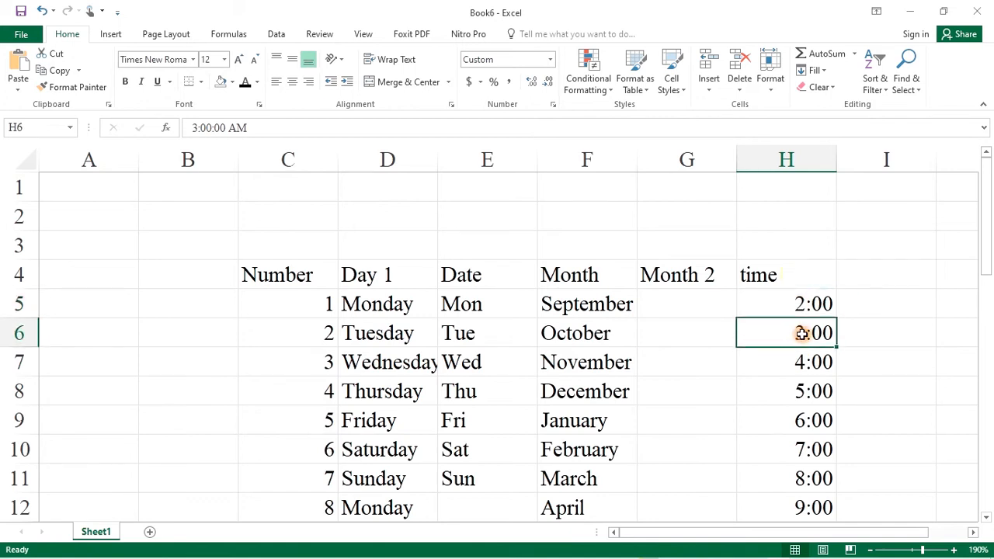
type("2")
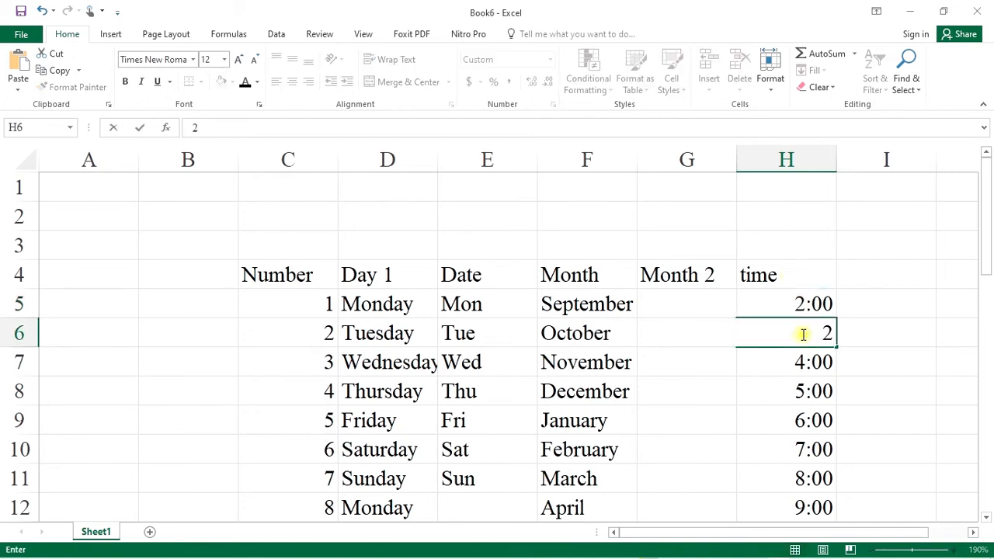
type(":05")
left_click(886, 353)
Fill the five-minute series automatically from H5:H6 down to H36, matching the length of the Number column
left_click_drag(810, 304, 825, 342)
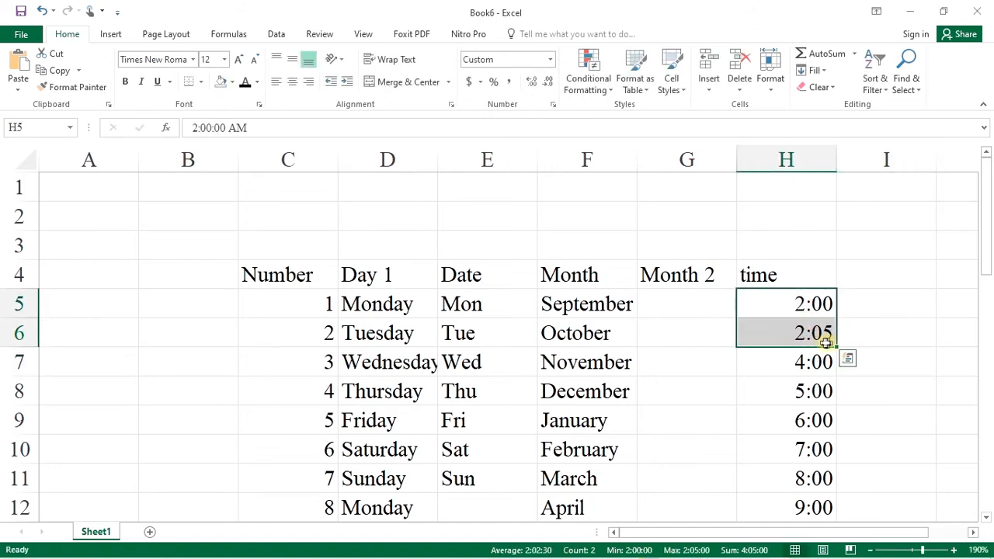
double_click(837, 347)
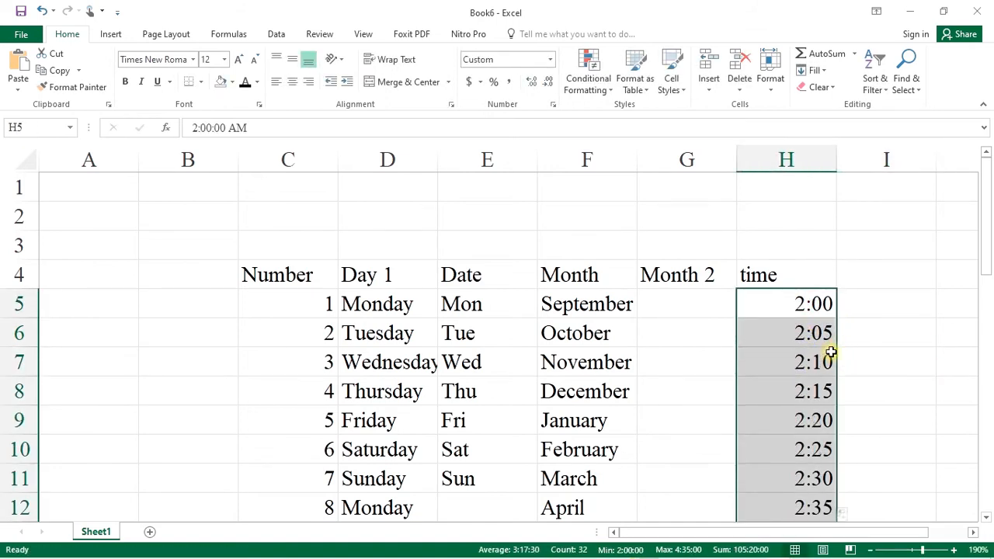
scroll(831, 351, "down", 3)
scroll(830, 355, "down", 5)
scroll(815, 412, "up", 8)
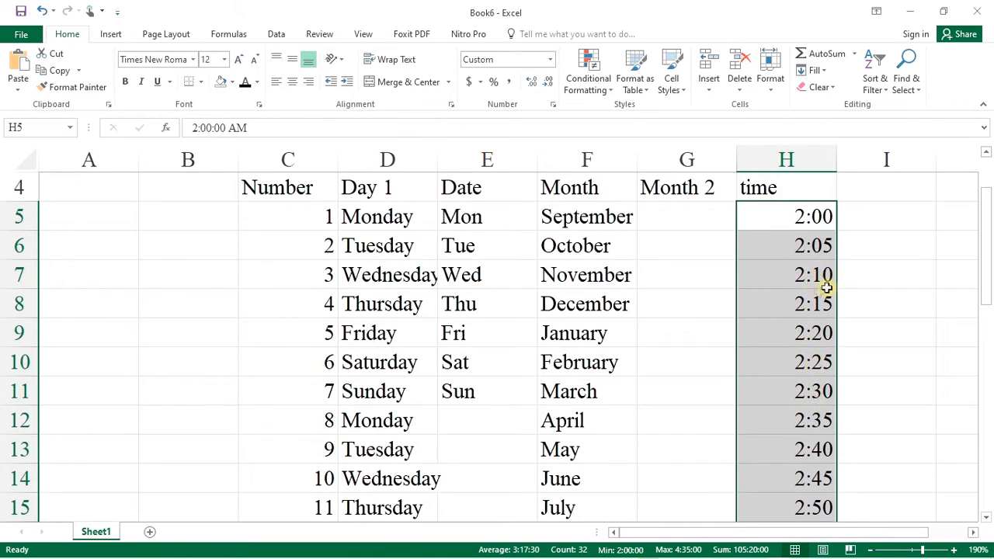
Set H6 to 2:30 and fill the half-hour series from H5:H6 down to H36
left_click(831, 246)
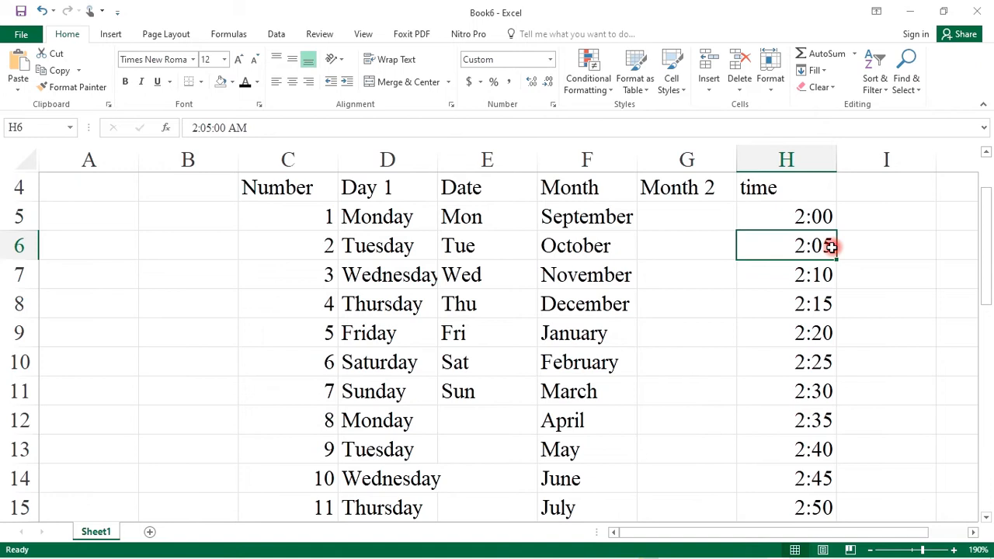
type("2")
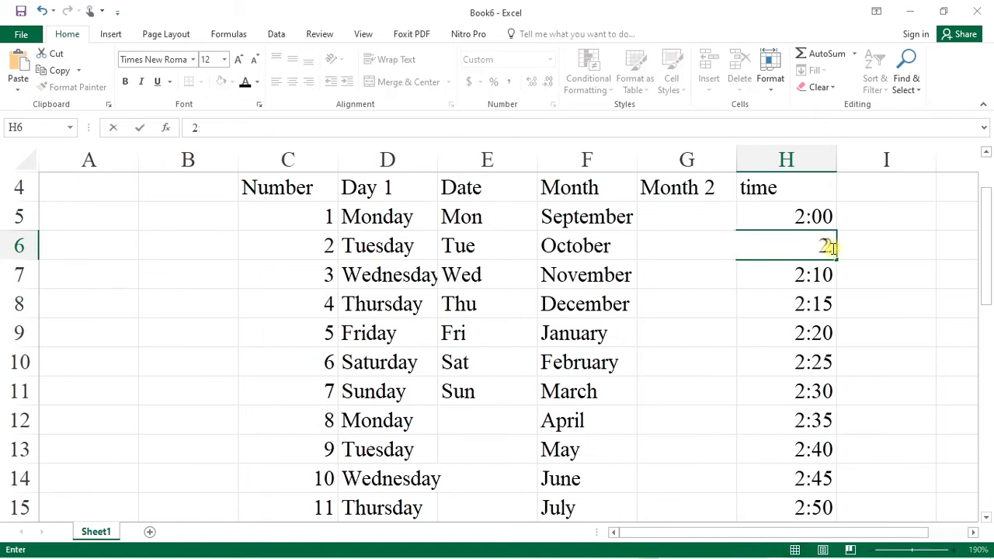
type(":30")
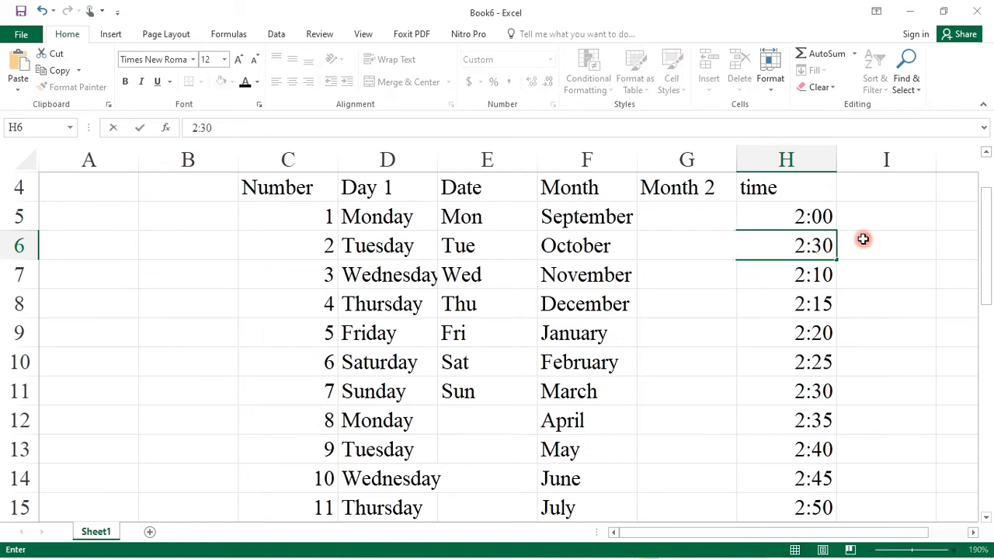
left_click(863, 239)
left_click_drag(812, 215, 834, 424)
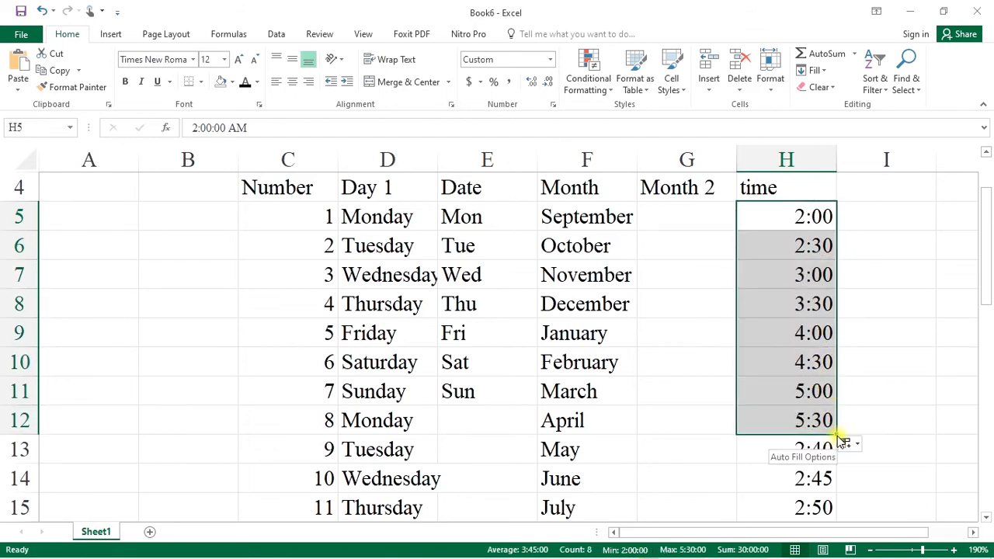
left_click_drag(838, 435, 836, 495)
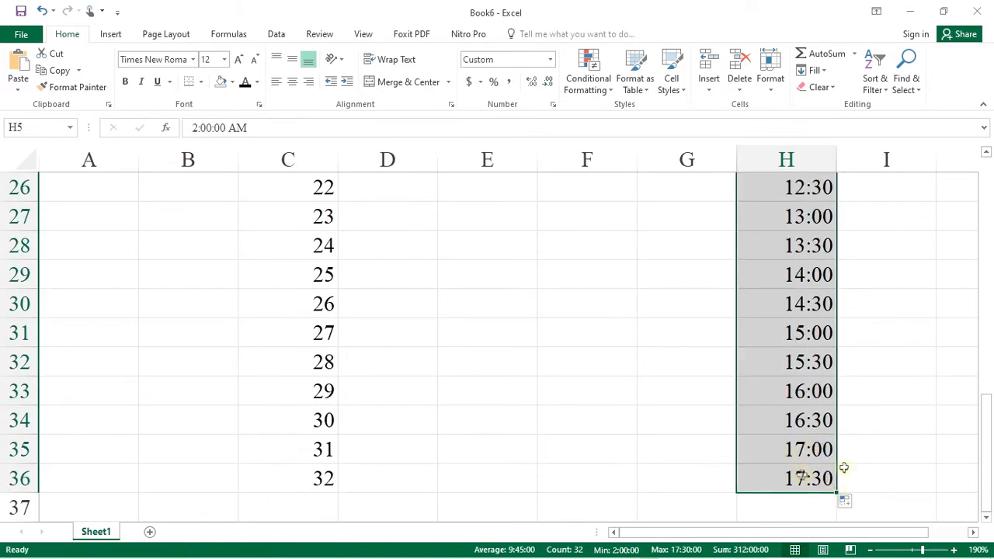
scroll(815, 362, "up", 8)
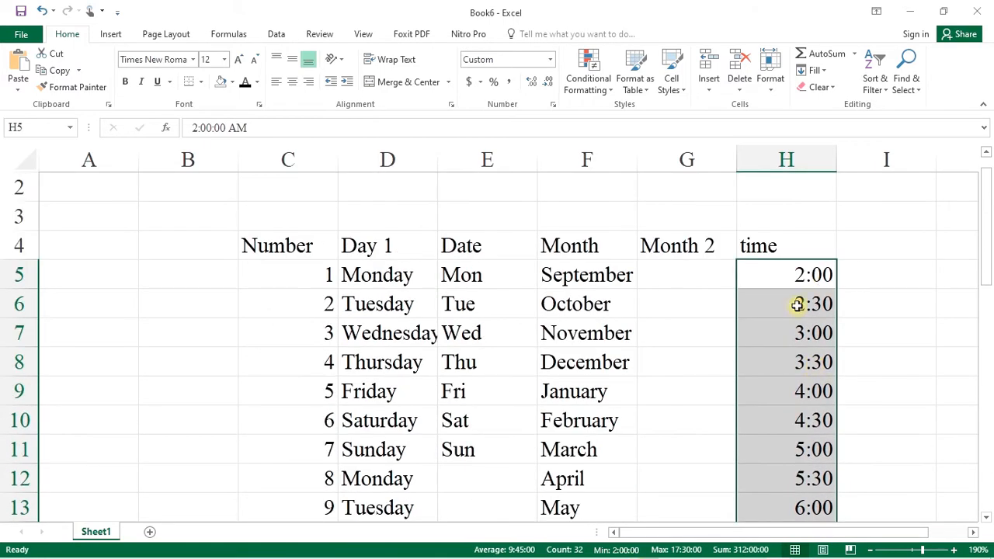
Try filling hourly times from 2:30 in H6 into I6:I10, and extending that block across to M10
left_click(799, 306)
left_click_drag(837, 318, 932, 439)
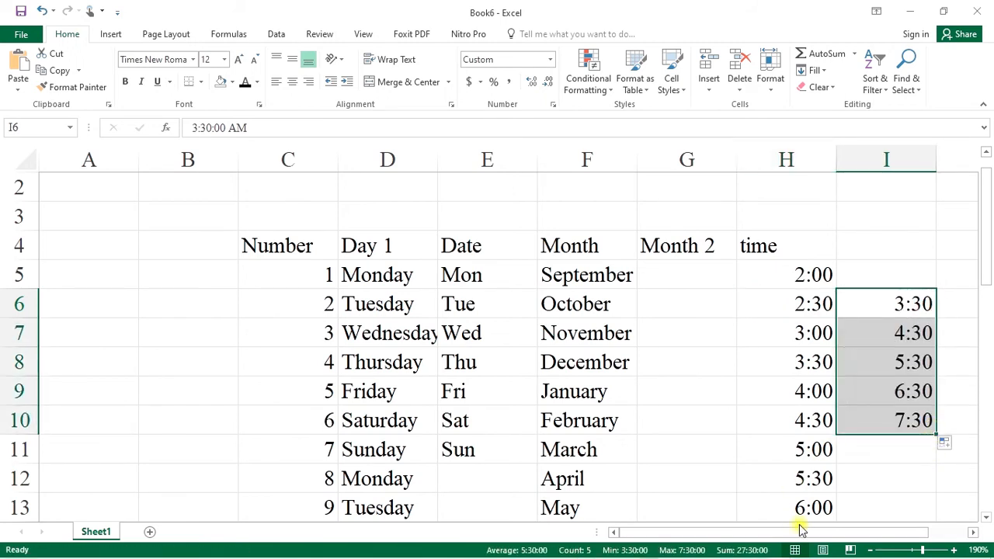
left_click_drag(794, 532, 858, 490)
mouse_move(837, 434)
left_mouse_down()
mouse_move(910, 437)
mouse_move(922, 448)
mouse_move(976, 442)
mouse_move(840, 426)
left_mouse_up()
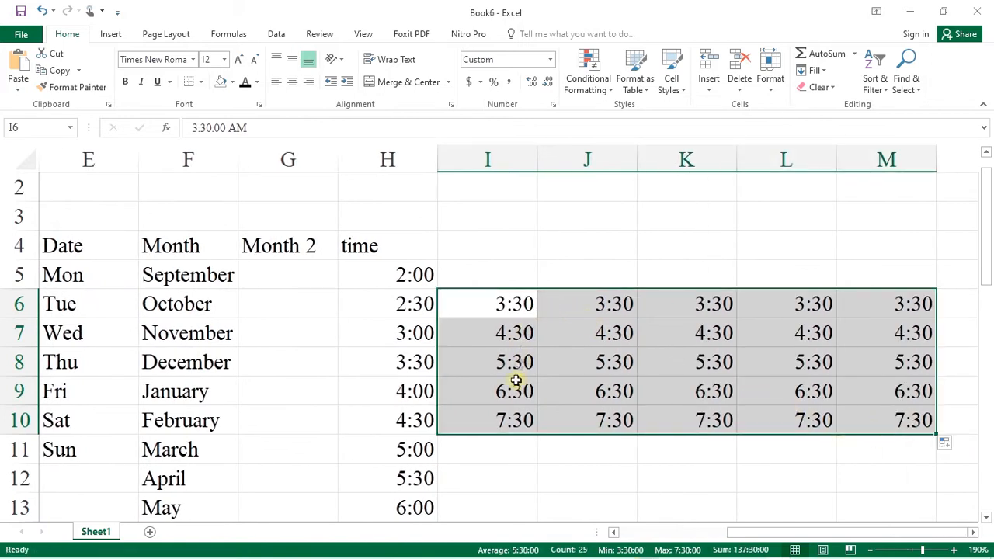
left_click(46, 11)
left_click(45, 11)
Try filling 3:30 in I6 across to M6 and 5:30 in K6 down to K11
left_click(573, 297)
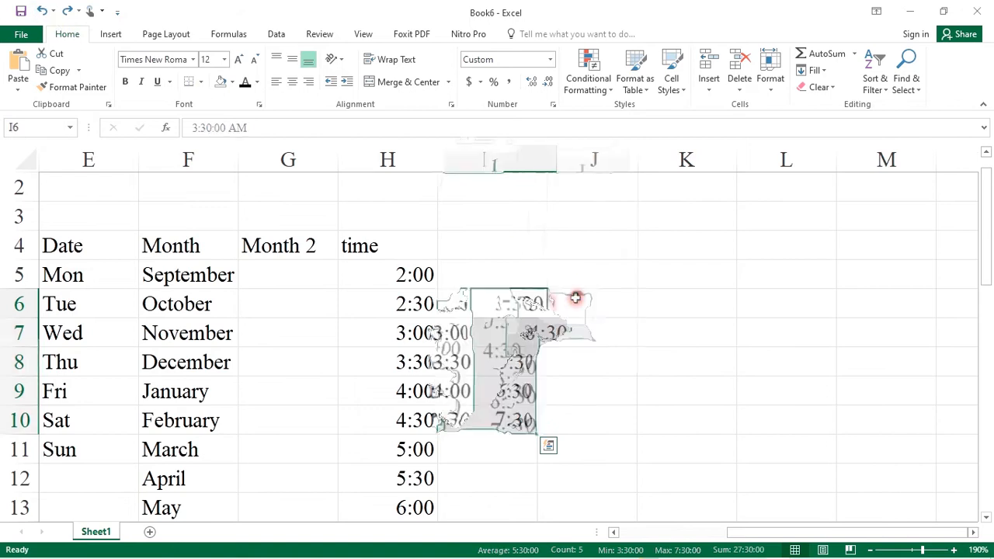
left_click(512, 310)
left_click_drag(536, 320, 932, 319)
left_click(717, 307)
left_click_drag(738, 320, 739, 463)
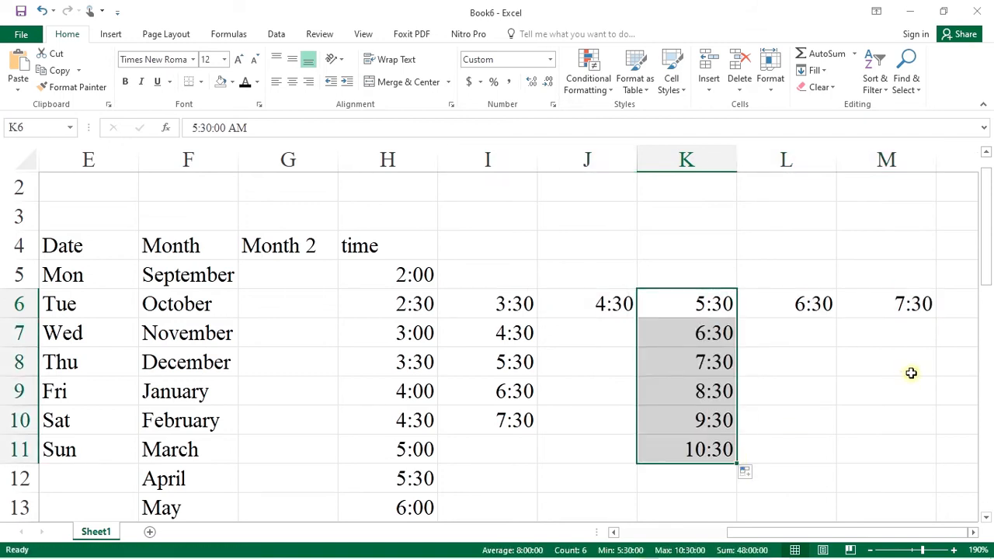
Undo all the trial time fills beside the time column, from column I through column M
left_click(42, 11)
left_click(42, 12)
left_click(42, 12)
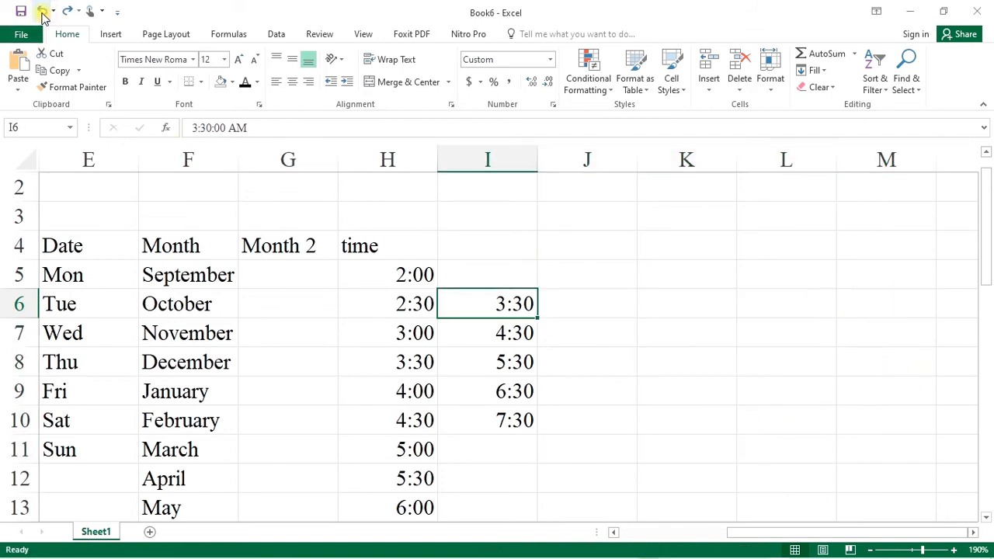
left_click(42, 11)
left_click(42, 12)
left_click_drag(748, 532, 652, 536)
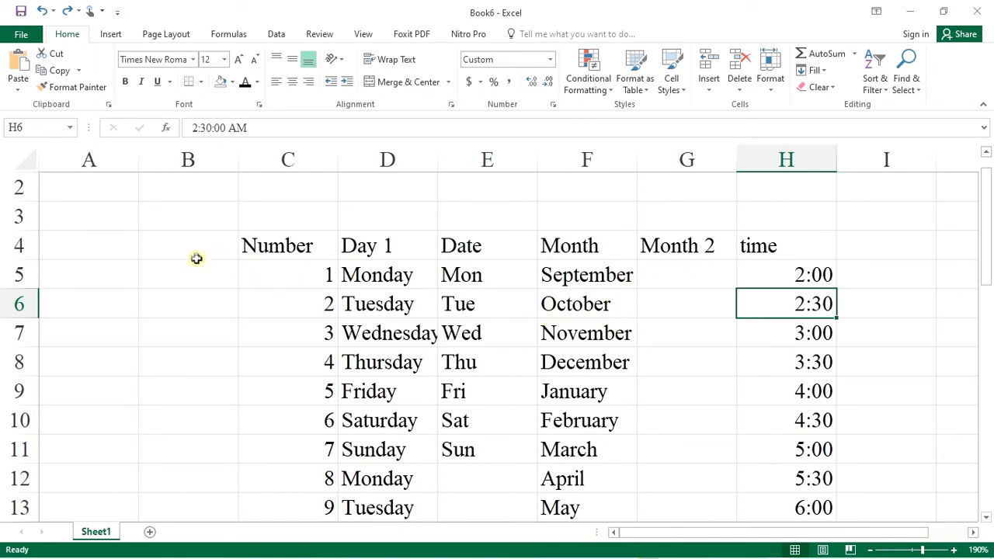
Enter Hour in B5 and fill it down the column to B14
left_click(190, 276)
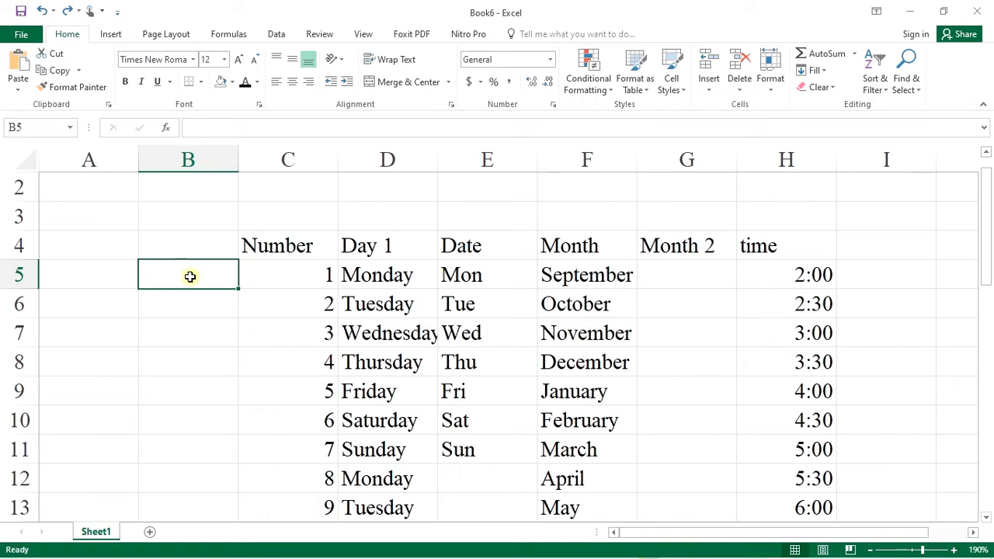
type("Hour")
left_click(195, 300)
left_click(197, 273)
left_click_drag(239, 289, 242, 446)
scroll(264, 350, "down", 1)
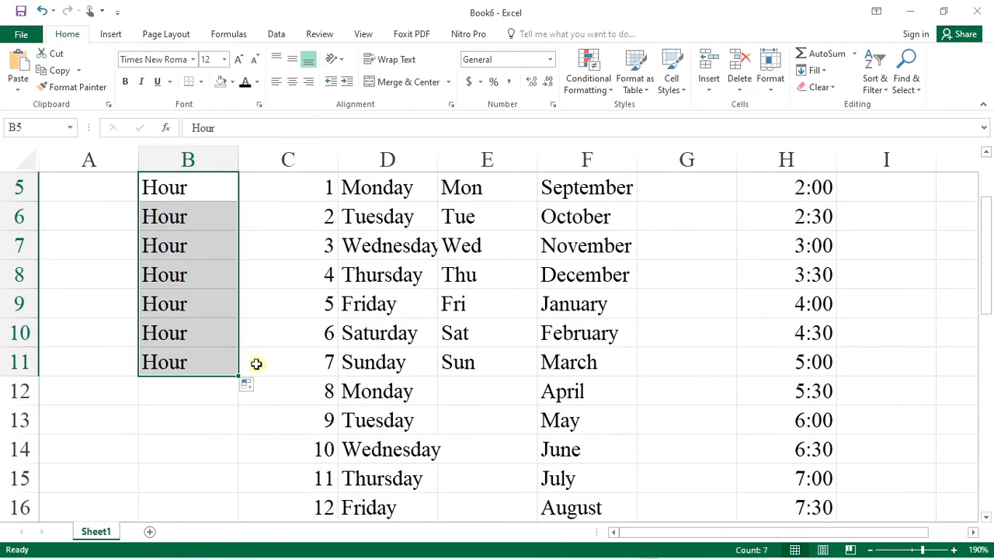
left_click_drag(234, 375, 230, 466)
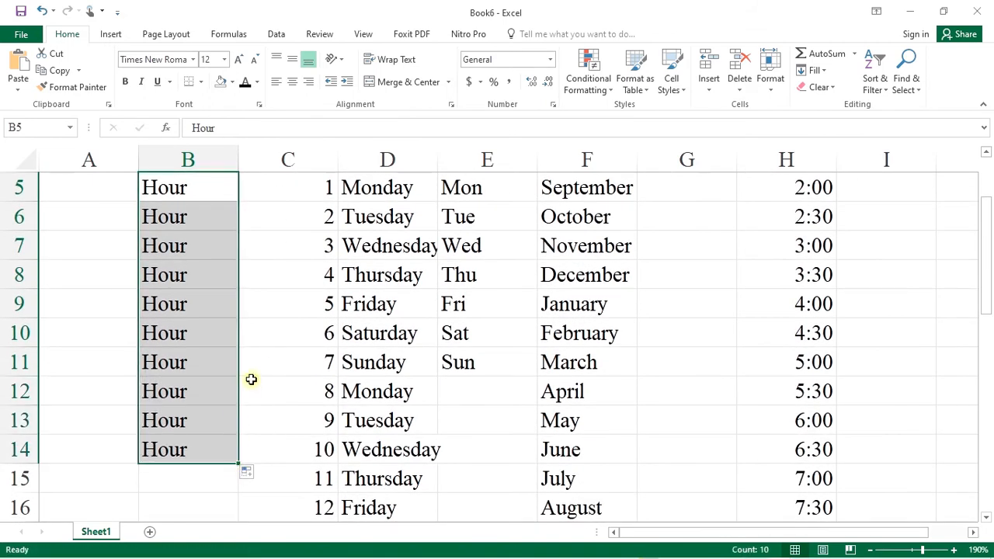
scroll(251, 380, "up", 1)
scroll(252, 378, "up", 1)
left_click(264, 315)
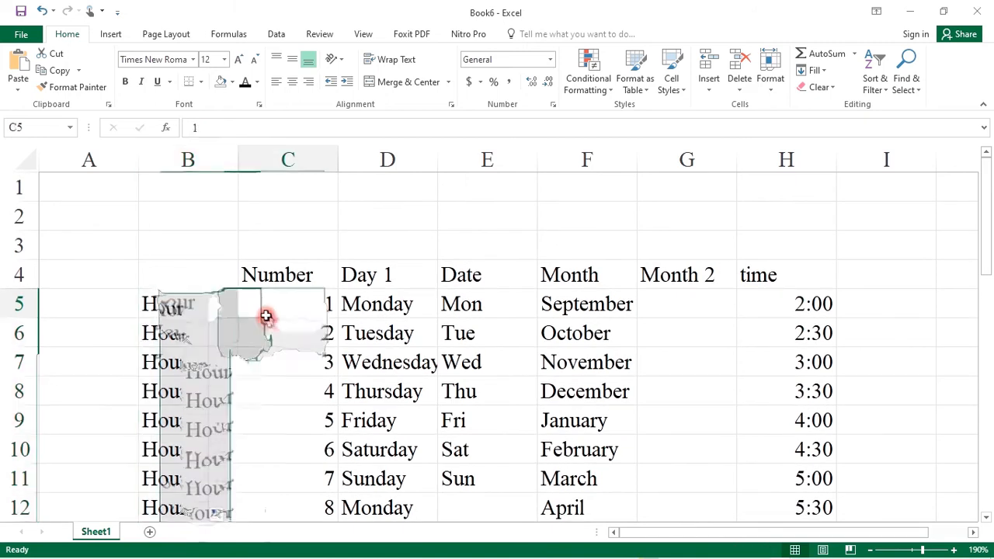
Replace B6 with time and fill the Hour and time pattern from B5:B6 to B9, extending it to B14
left_click(202, 332)
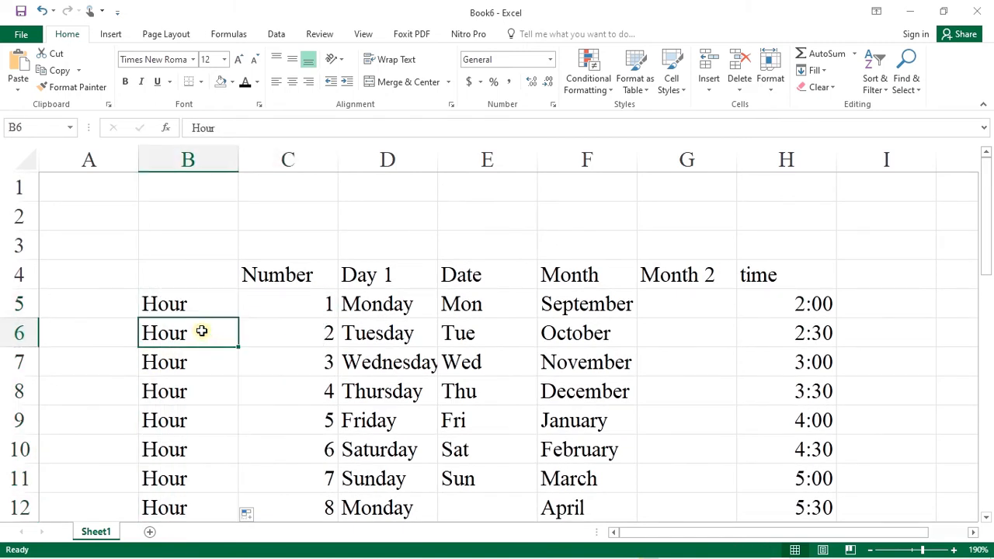
type("t")
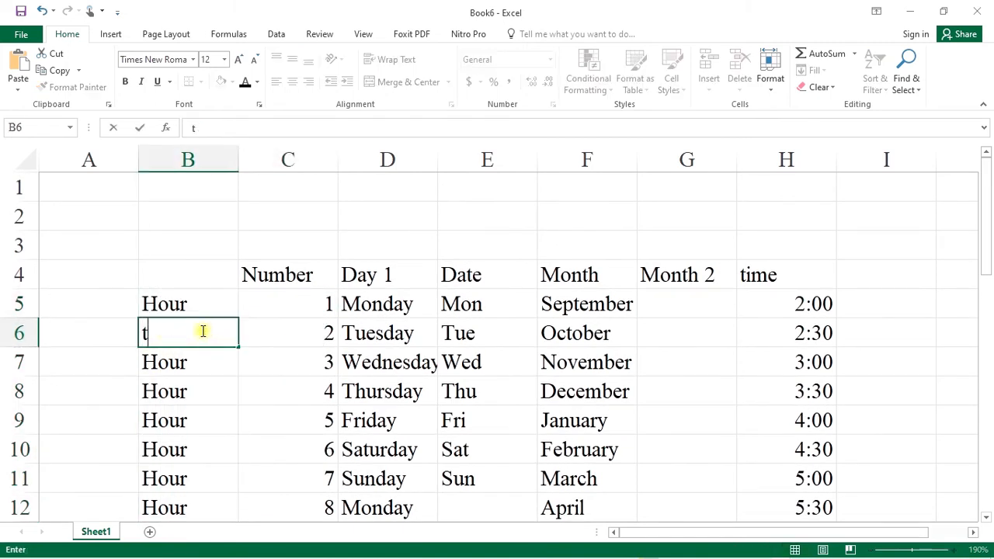
type("ime")
left_click_drag(207, 309, 241, 443)
scroll(260, 351, "down", 2)
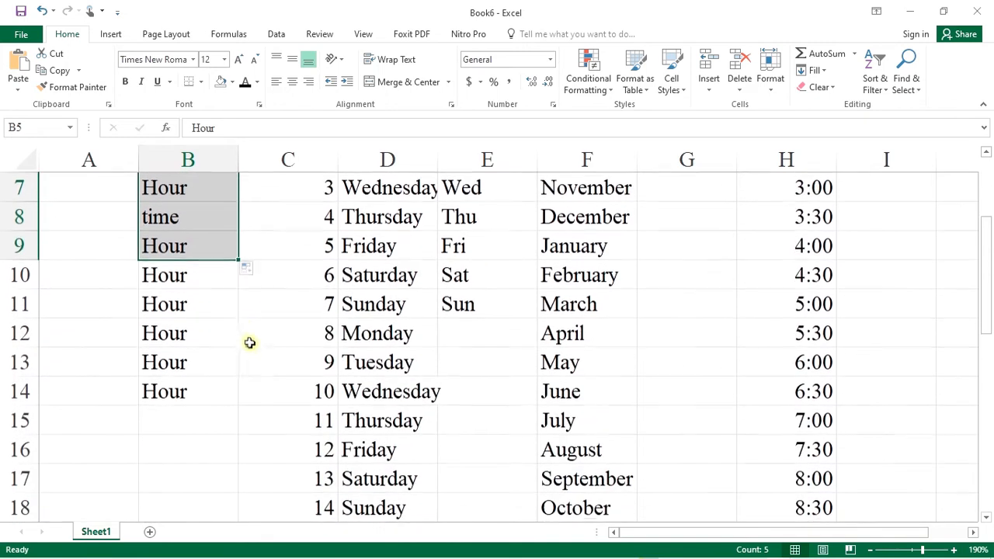
left_click_drag(246, 344, 250, 394)
scroll(369, 334, "up", 2)
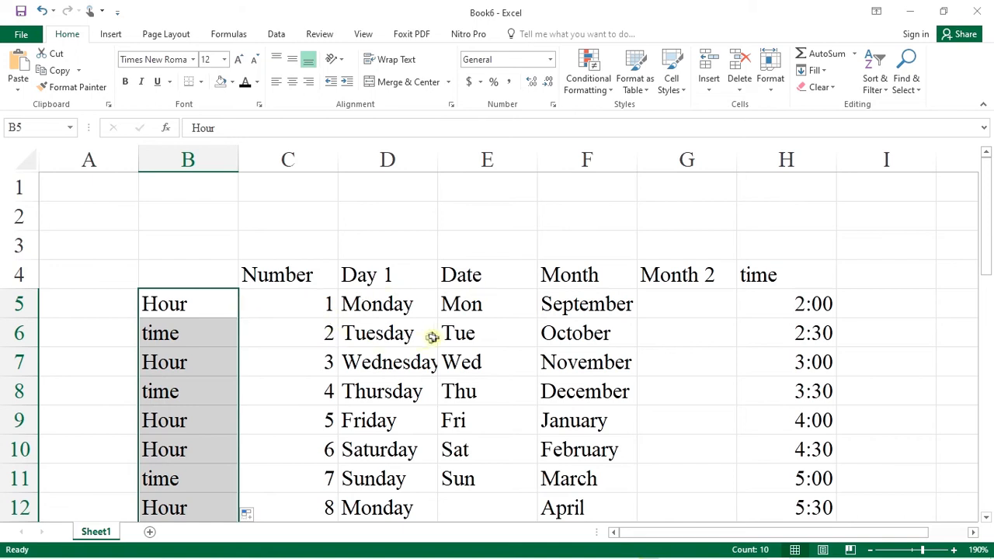
Replace Mon in E5 with the date 2/5/2020 and fill the daily series down to E11
scroll(433, 336, "down", 1)
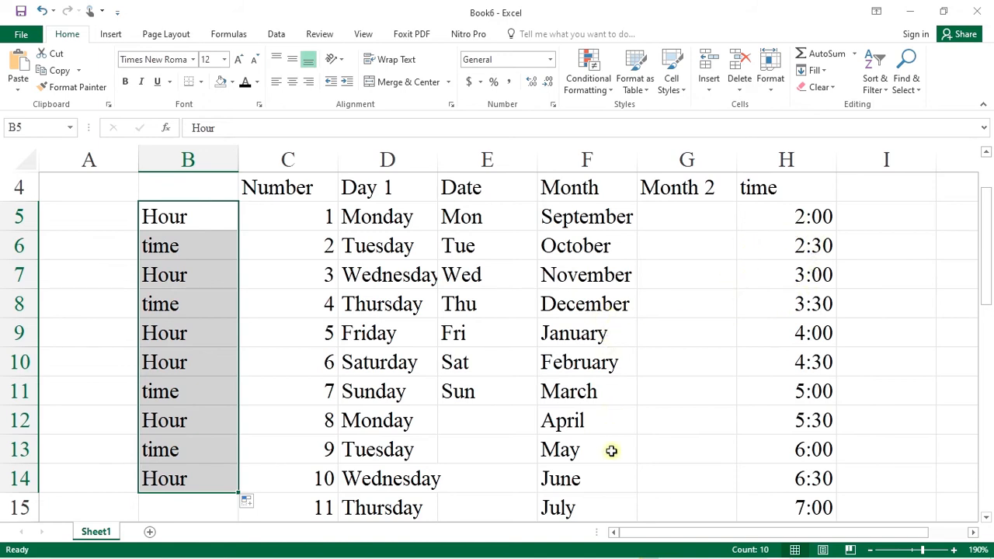
left_click_drag(720, 533, 766, 533)
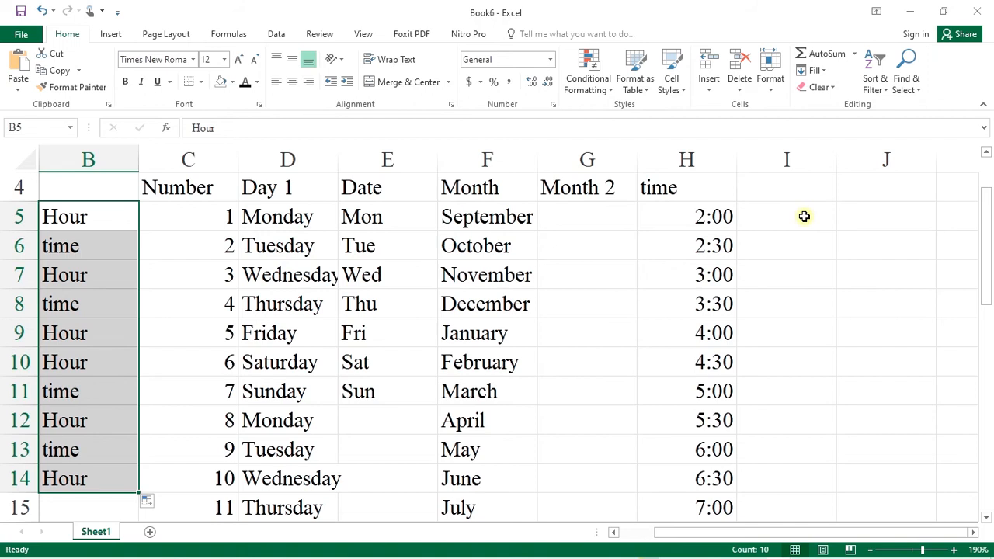
scroll(804, 217, "up", 1)
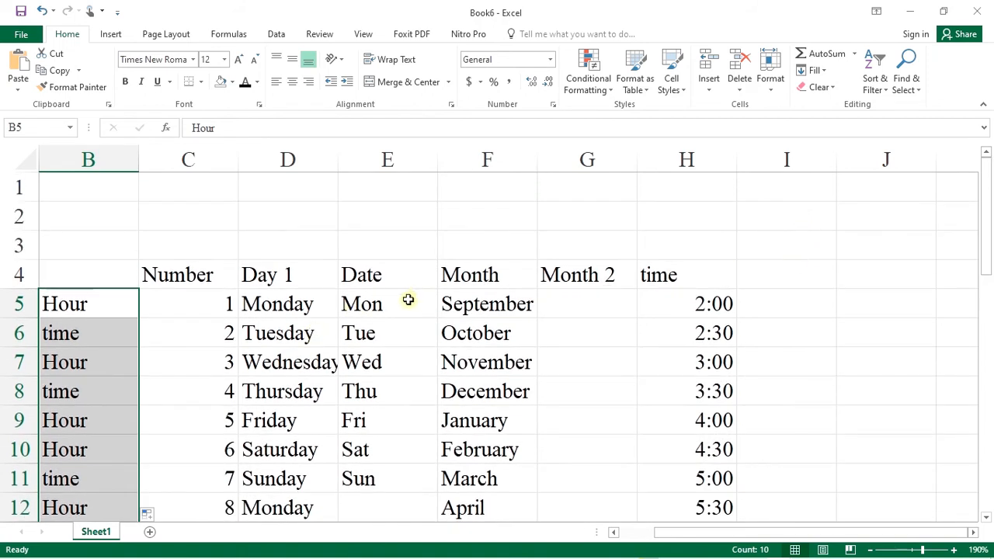
left_click(407, 301)
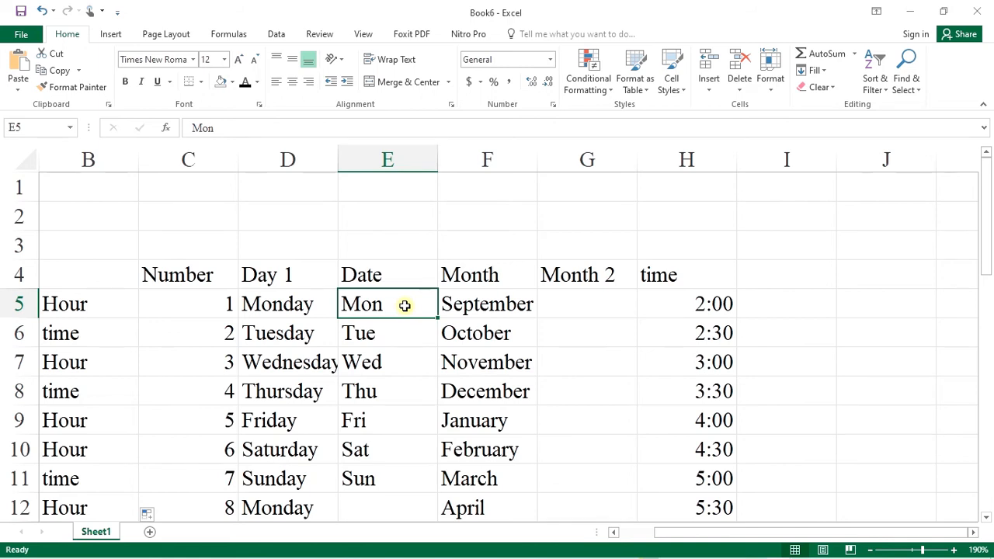
type("2/5/2020")
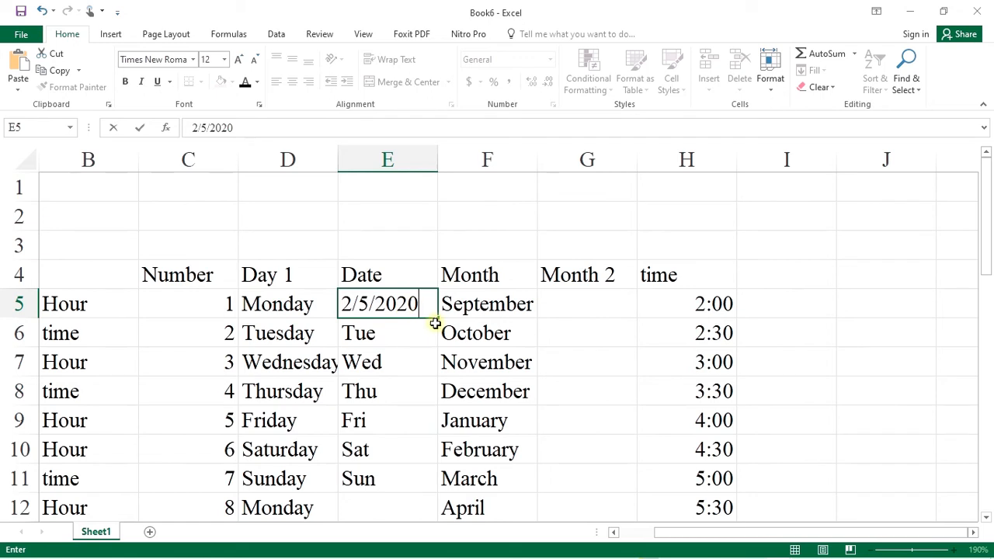
left_click_drag(438, 318, 442, 493)
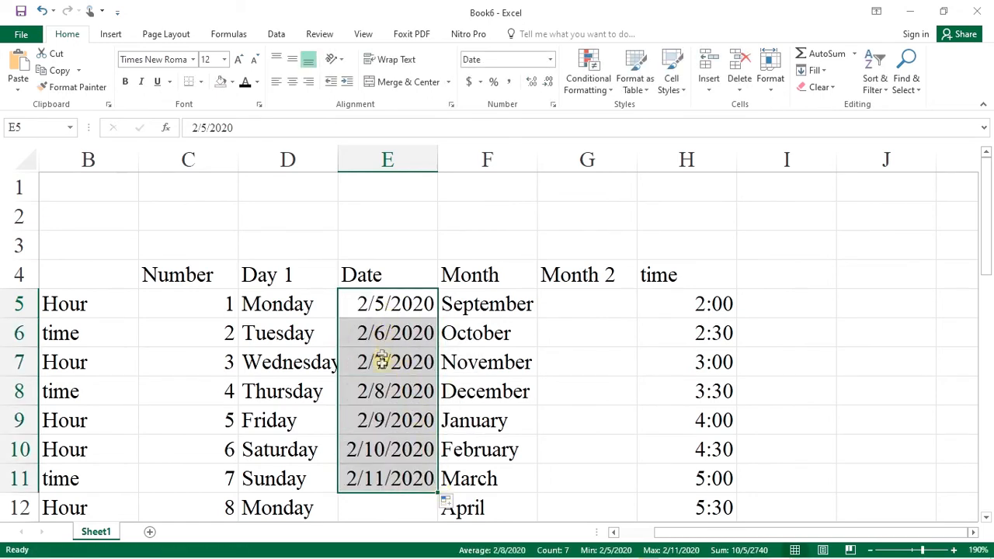
Change the starting date in E5 to 2/26/2020 and refill the daily series down to E11
double_click(385, 304)
key("BackSpace")
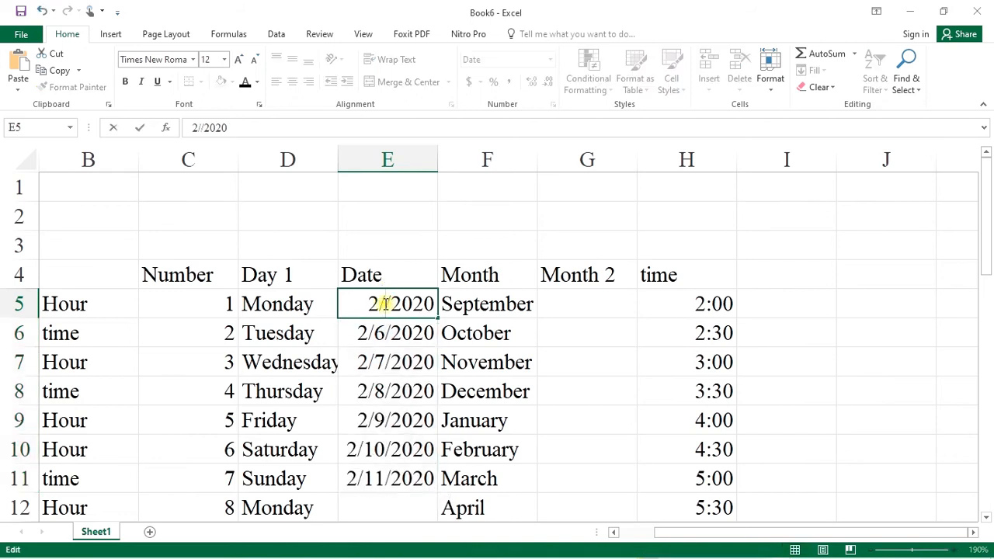
type("26")
left_click(464, 311)
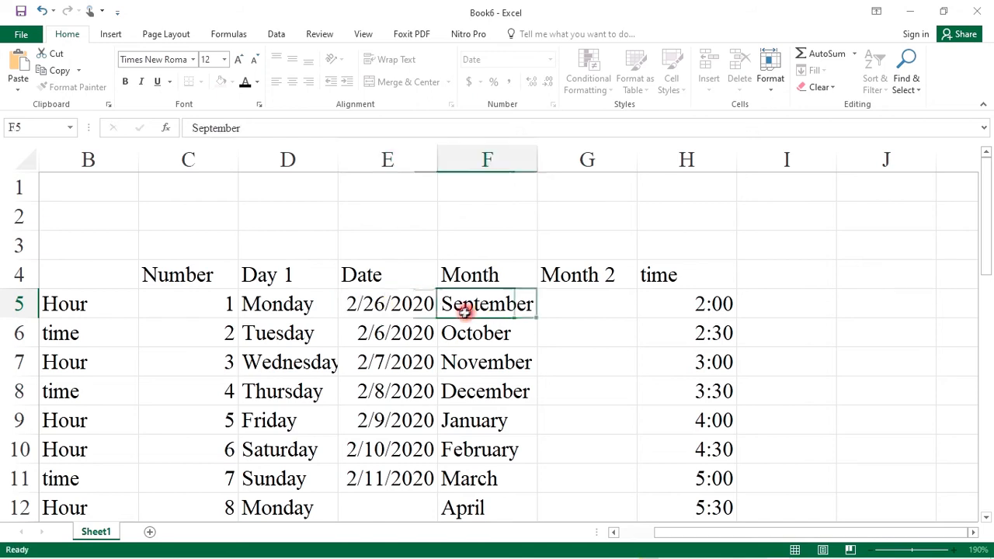
left_click(422, 309)
left_click_drag(438, 319, 437, 485)
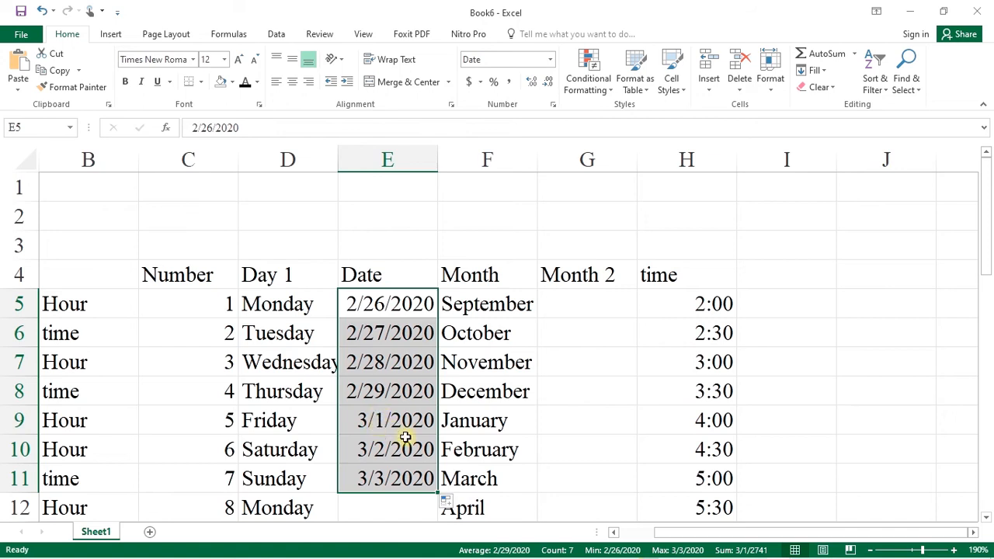
Extend the daily date series from E5:E11 down column E to E36
scroll(443, 363, "down", 2)
double_click(437, 318)
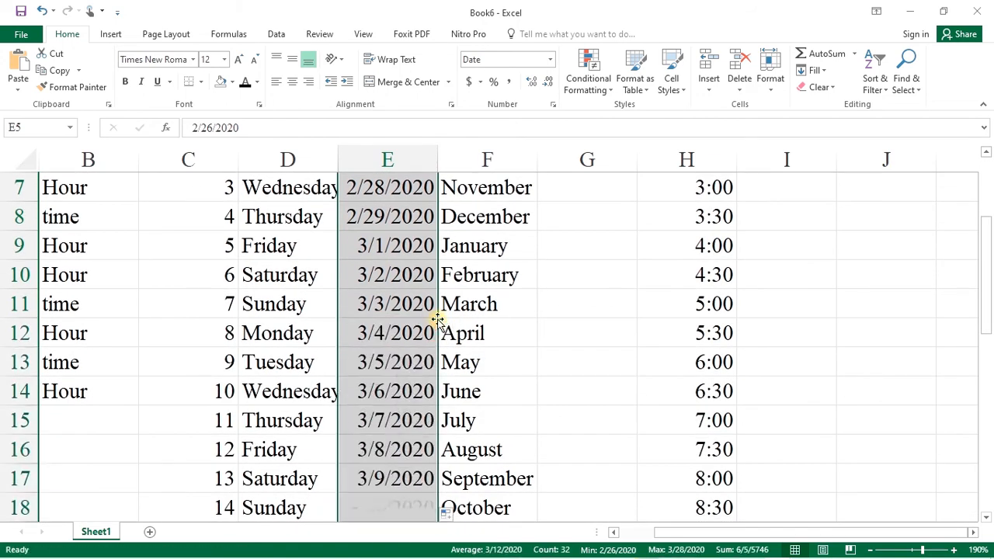
scroll(438, 320, "down", 4)
scroll(399, 362, "down", 2)
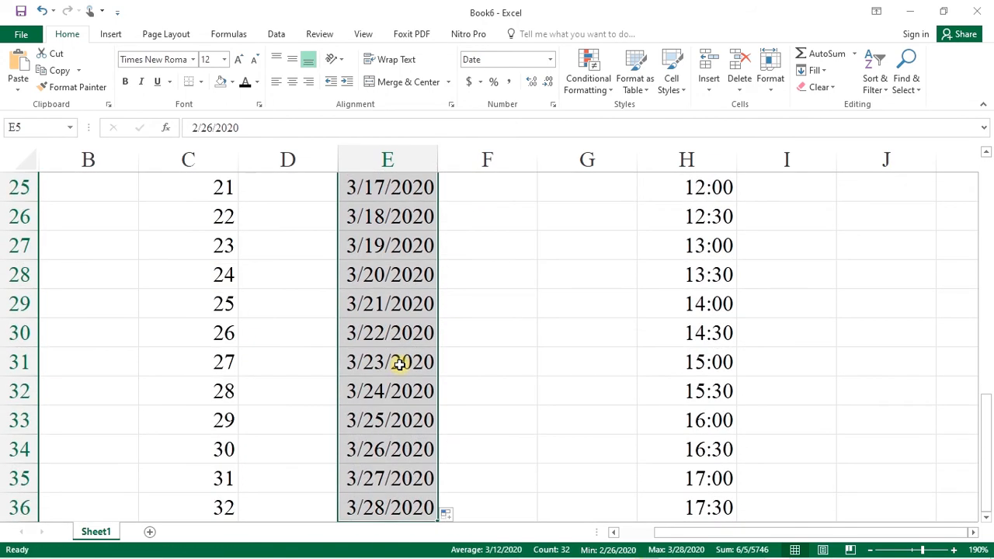
Examine the filled Number, Date and time columns down to row 36 and back to the headings
scroll(399, 365, "down", 3)
scroll(719, 327, "up", 7)
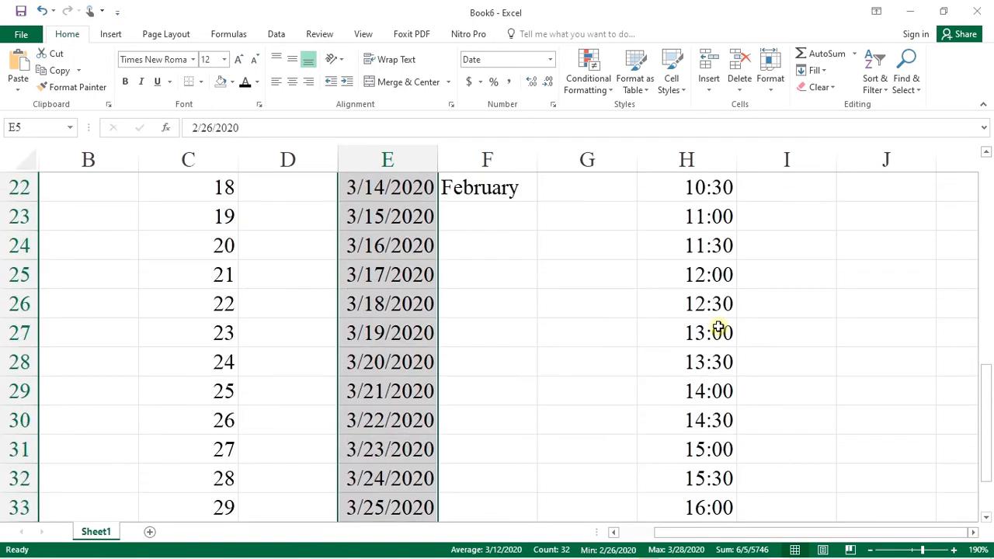
scroll(717, 326, "up", 3)
scroll(466, 330, "down", 3)
scroll(402, 334, "down", 4)
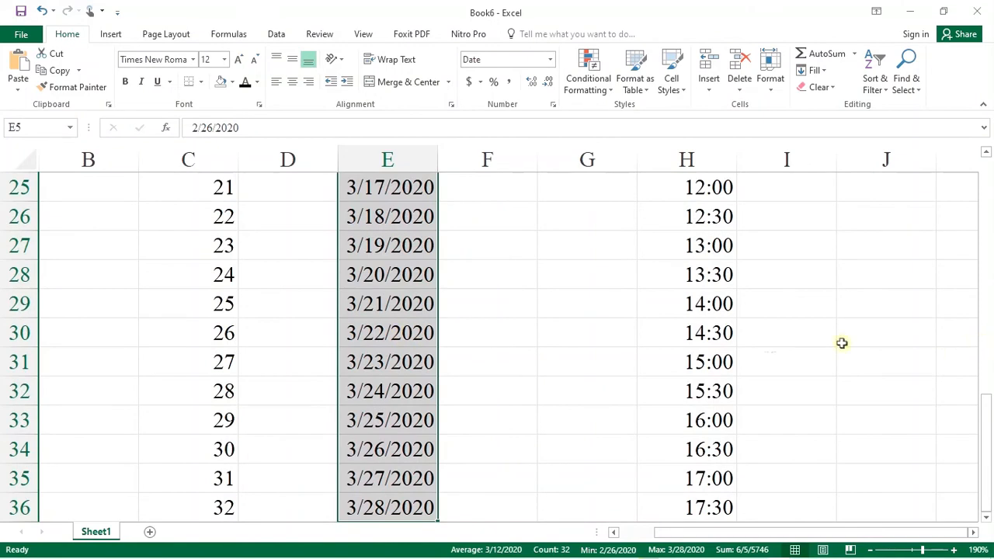
scroll(767, 346, "up", 4)
scroll(766, 346, "up", 4)
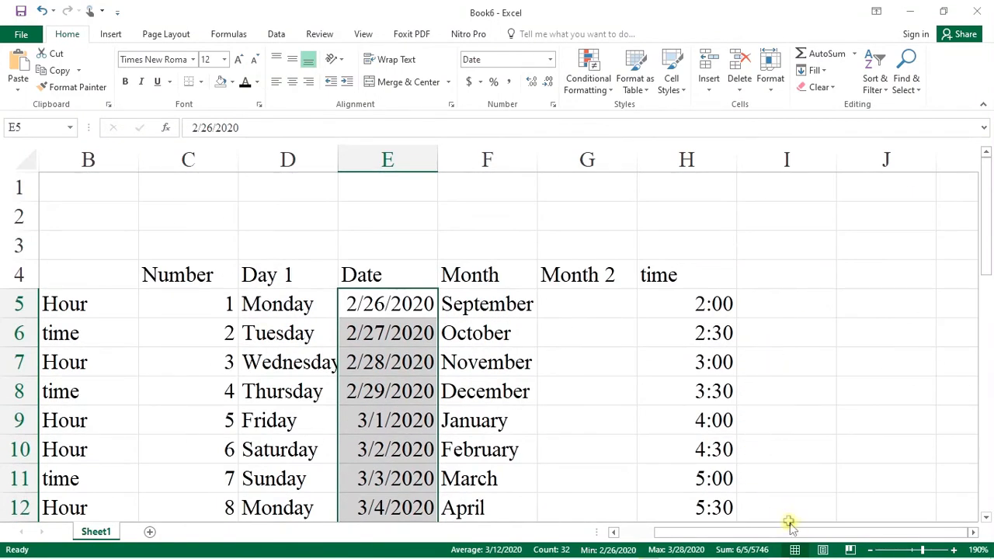
left_click_drag(800, 533, 743, 536)
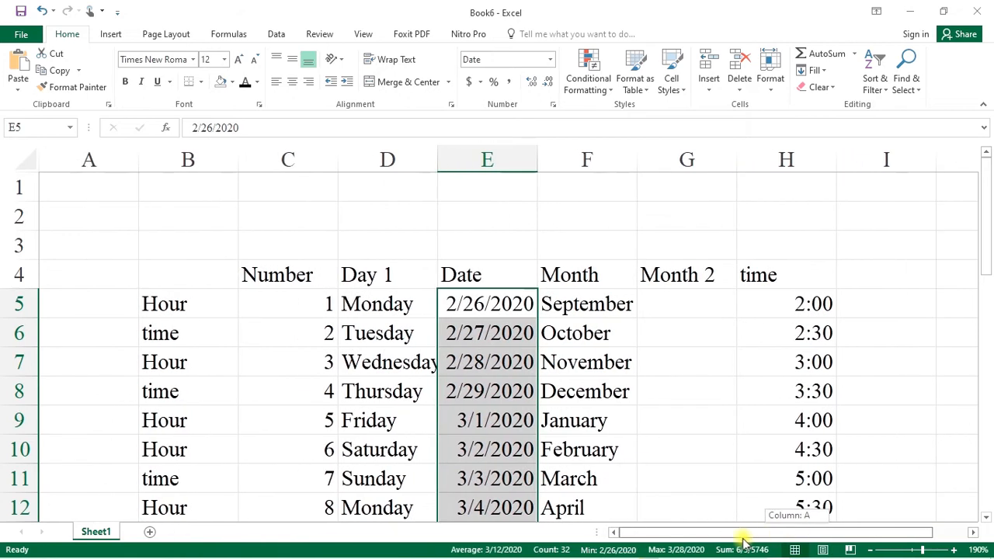
left_click(573, 336)
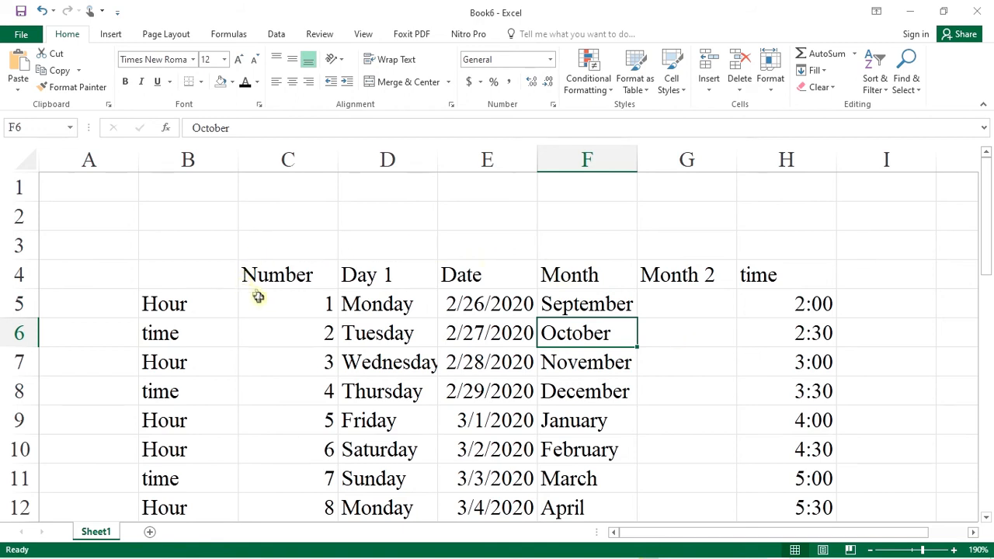
Undo the two latest date fills and every remaining action in the undo history
left_click(43, 14)
left_click(44, 14)
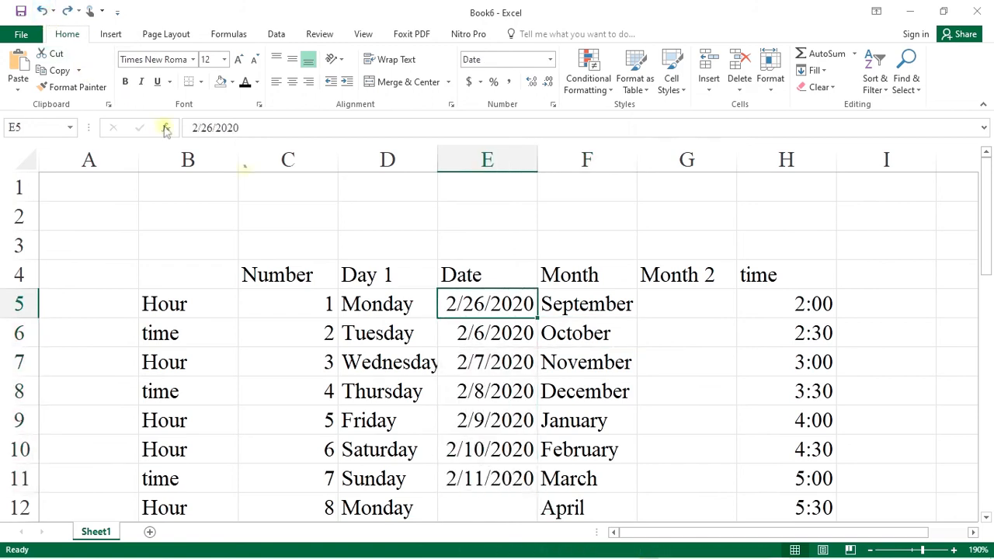
left_click(53, 11)
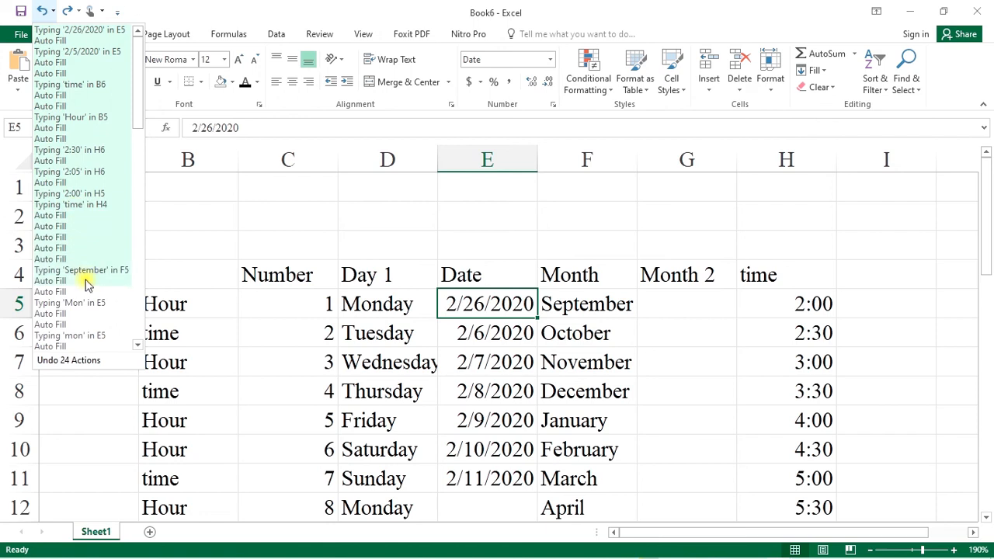
scroll(87, 299, "down", 5)
scroll(88, 299, "down", 10)
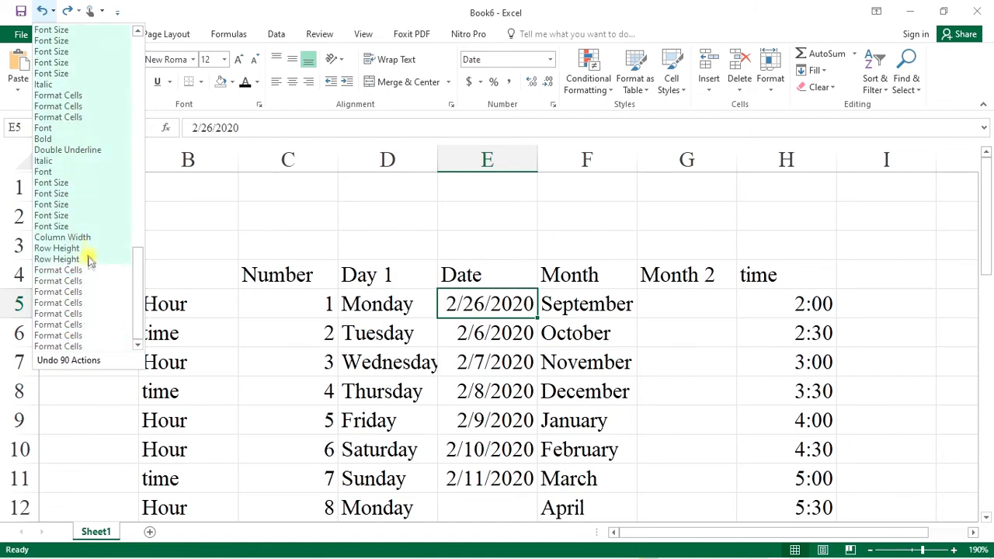
left_click(82, 347)
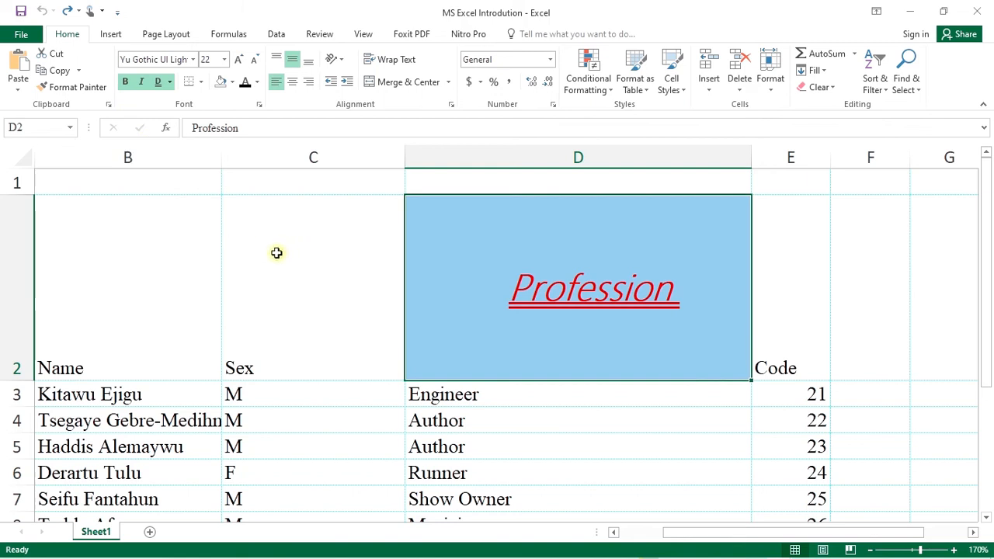
Redo the formatting changes to the Profession heading and the following actions up to the fill of 1 in C5:C11
left_click(80, 11)
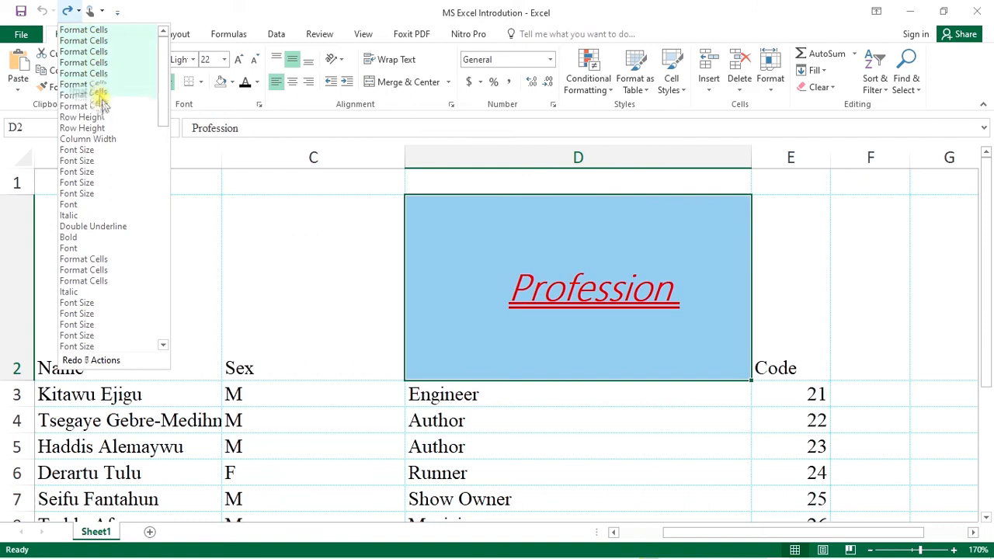
left_click(112, 164)
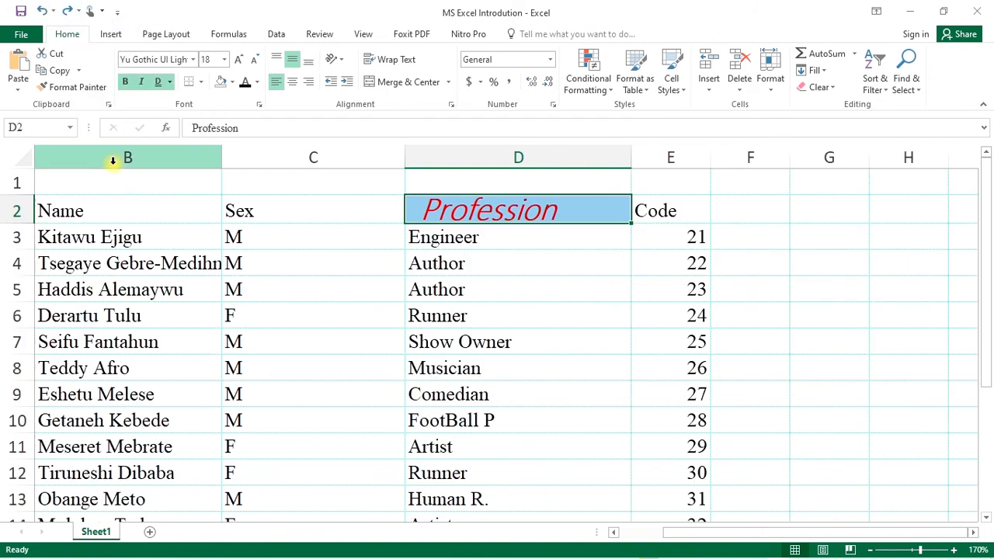
left_click(78, 11)
scroll(101, 264, "down", 6)
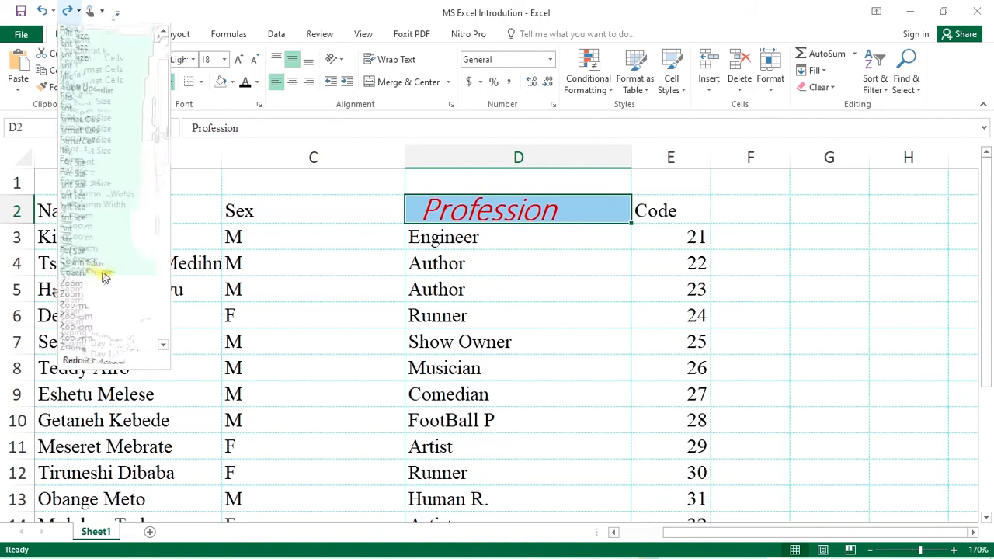
left_click(100, 245)
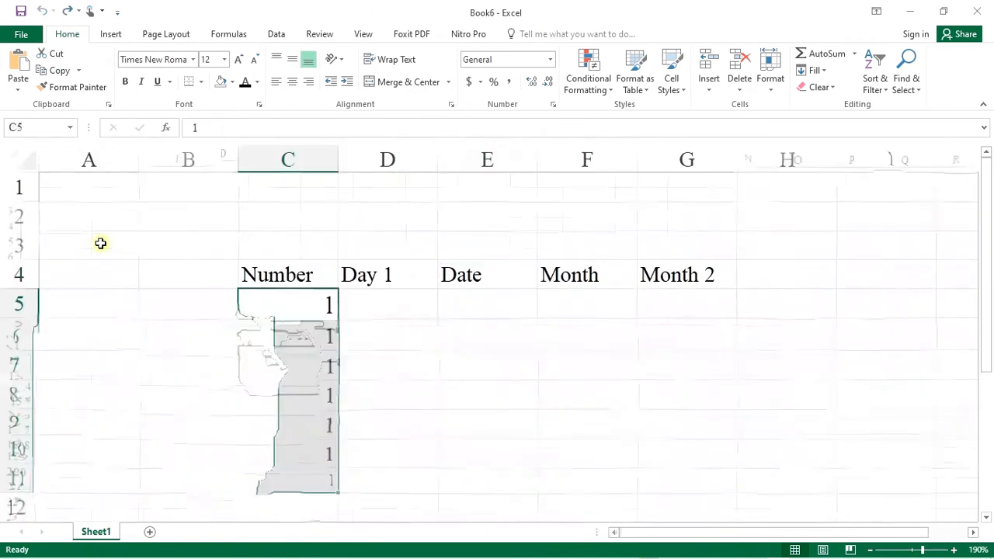
Redo all remaining actions through the last date fill in column E and check the restored columns
left_click(78, 11)
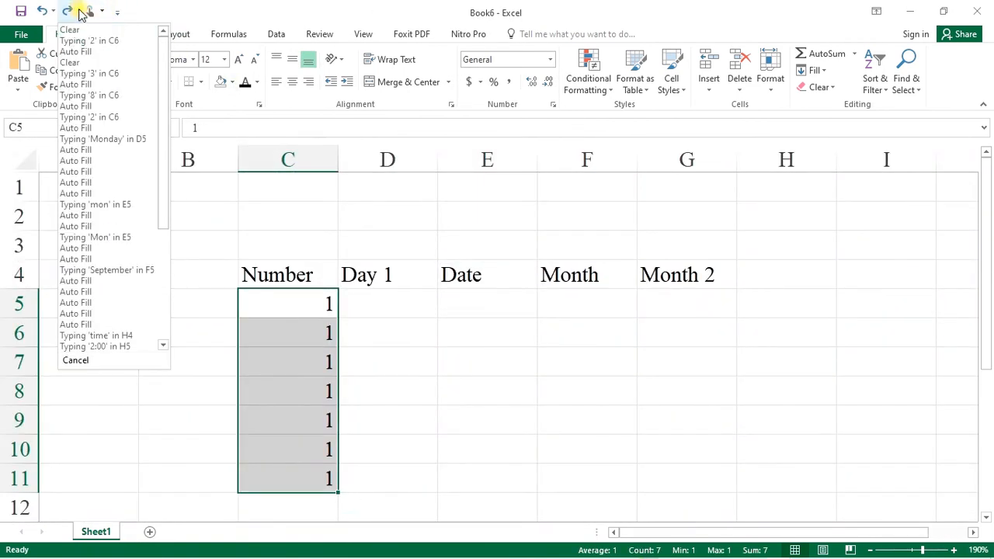
scroll(121, 287, "down", 6)
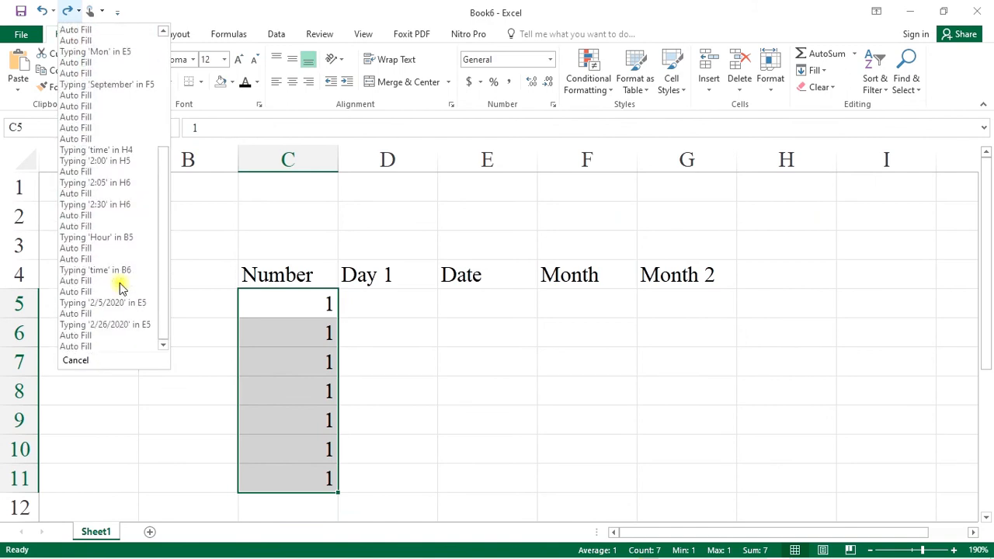
left_click(112, 351)
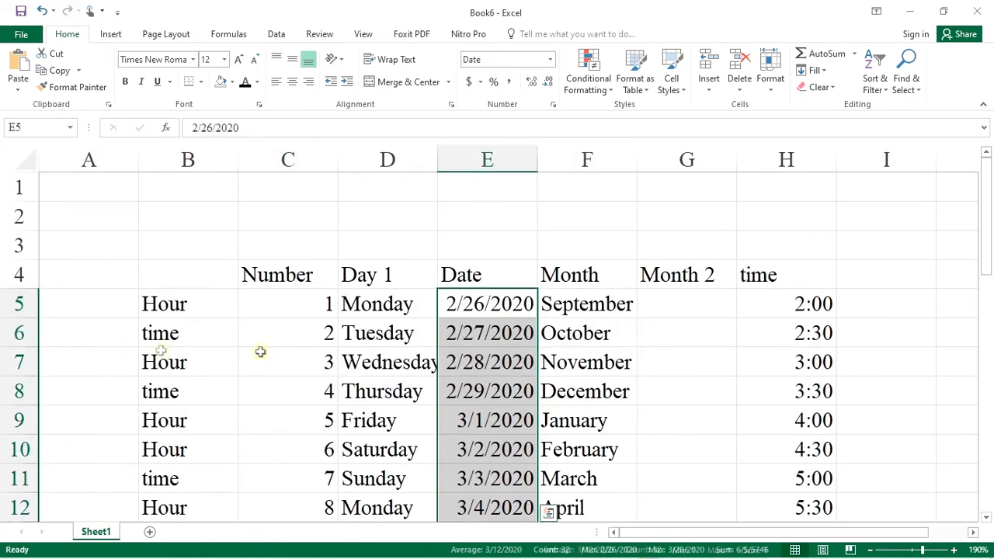
scroll(614, 314, "down", 1)
scroll(610, 322, "down", 2)
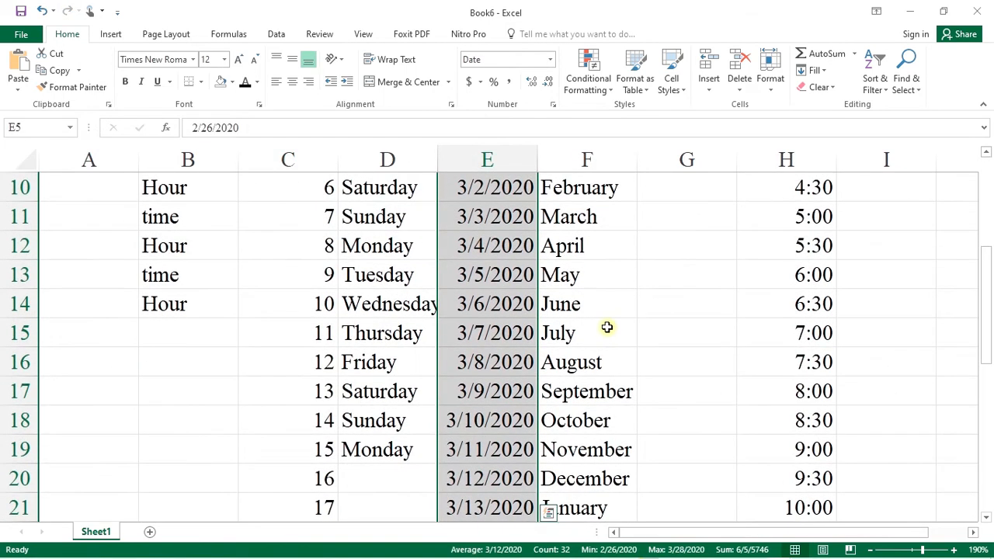
scroll(608, 328, "up", 3)
left_click(606, 293)
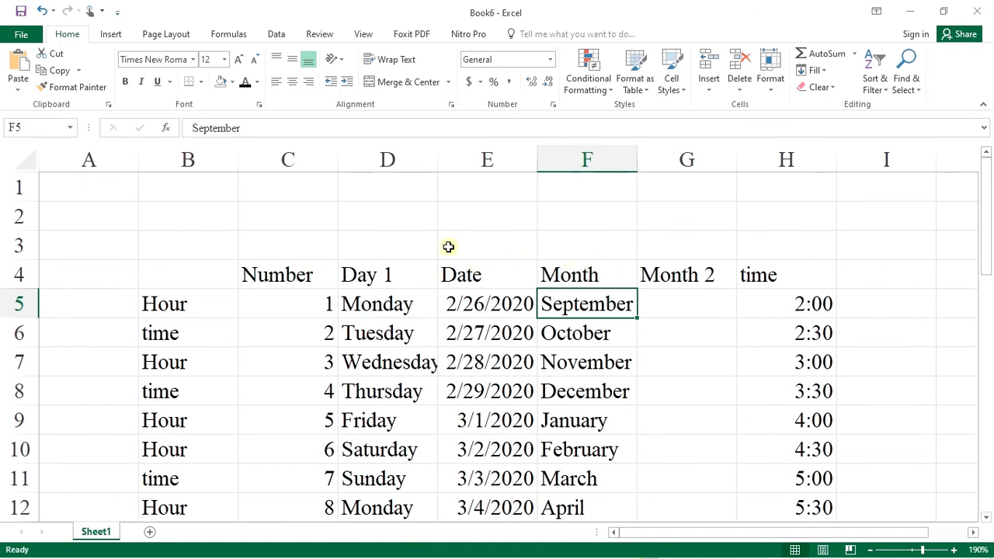
left_click(483, 276)
left_click(495, 301)
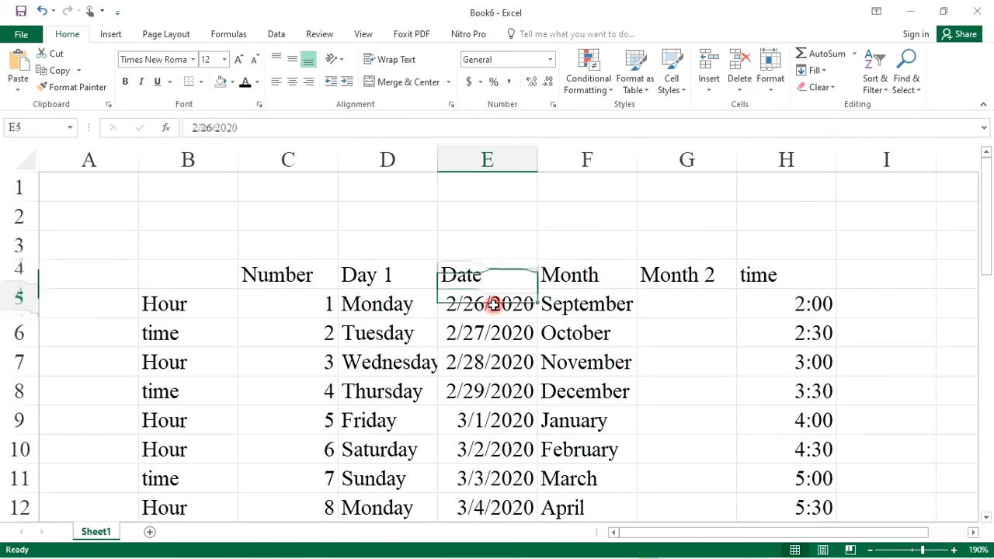
Replace September in F5 with January
left_click(592, 306)
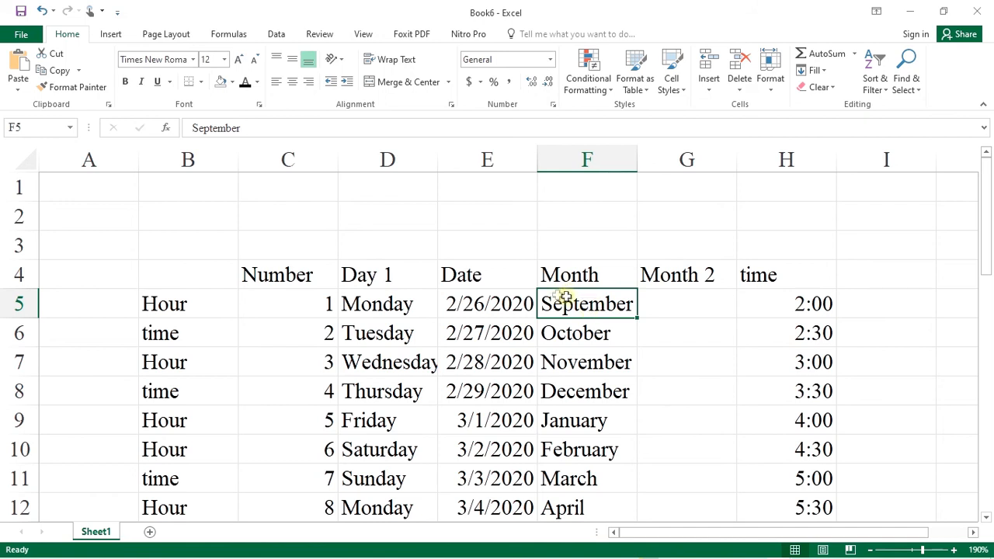
left_click(249, 129)
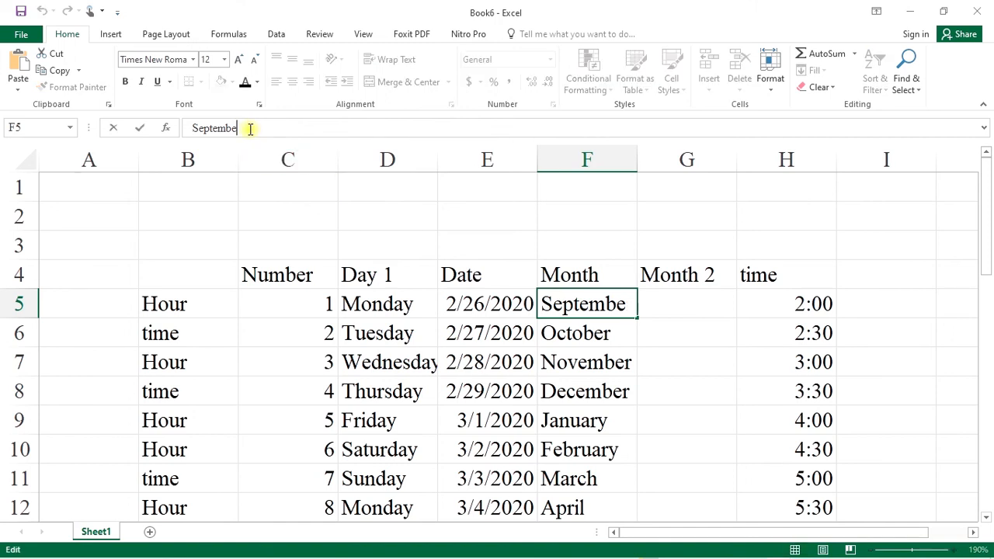
key("BackSpace")
key("BackSpace")
key("BackSpace")
key("BackSpace")
key("BackSpace")
key("BackSpace")
key("BackSpace")
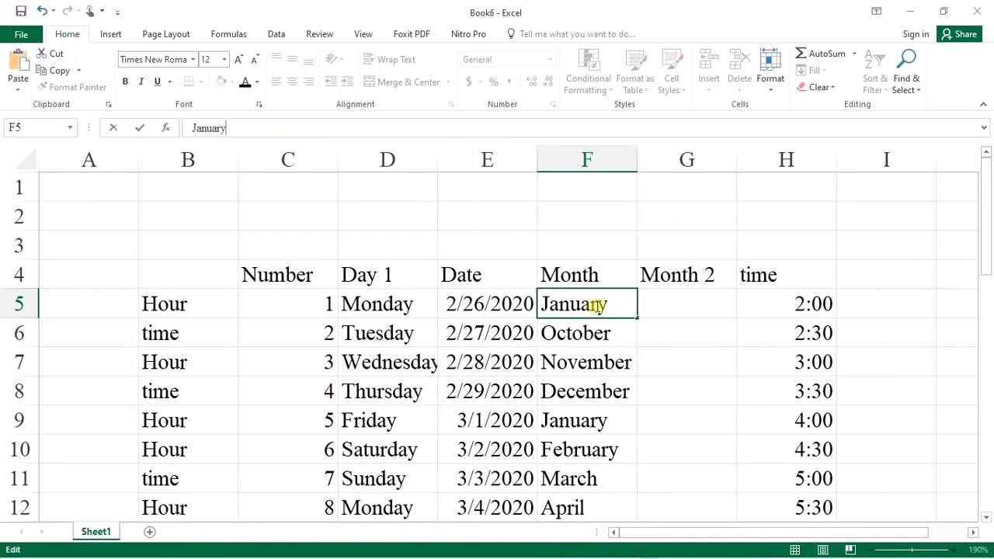
left_click(627, 337)
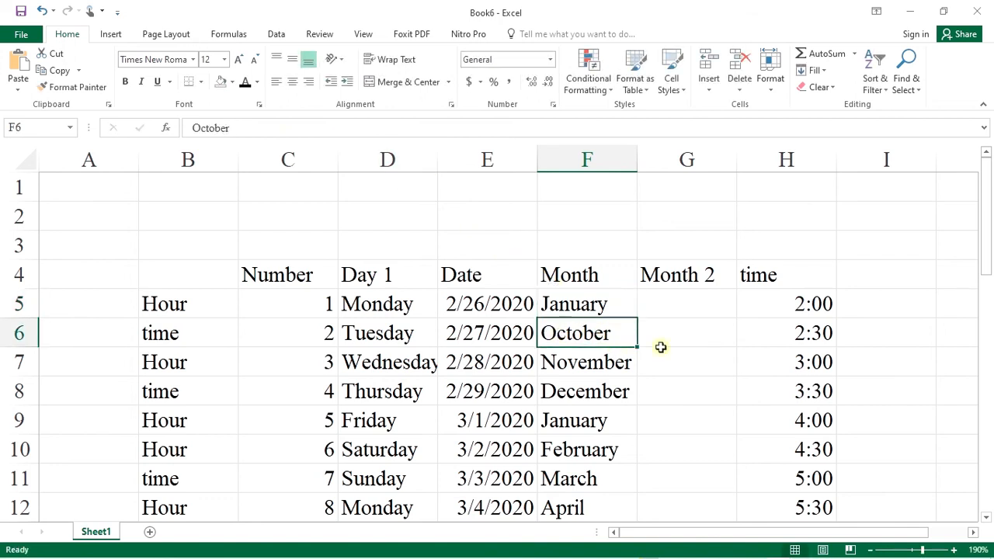
Insert an extra t into October in F6, commit the edit, and remove the letter again
double_click(610, 335)
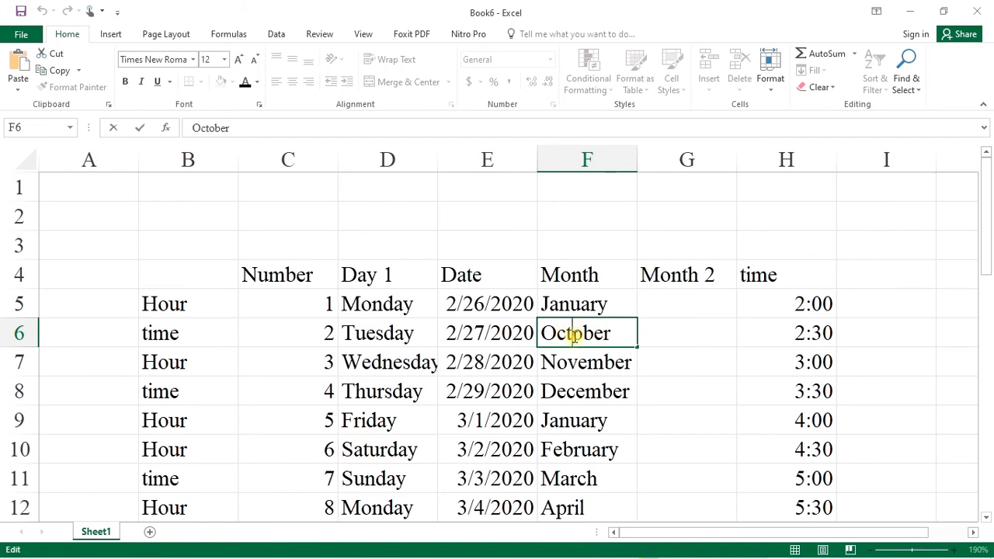
type("t")
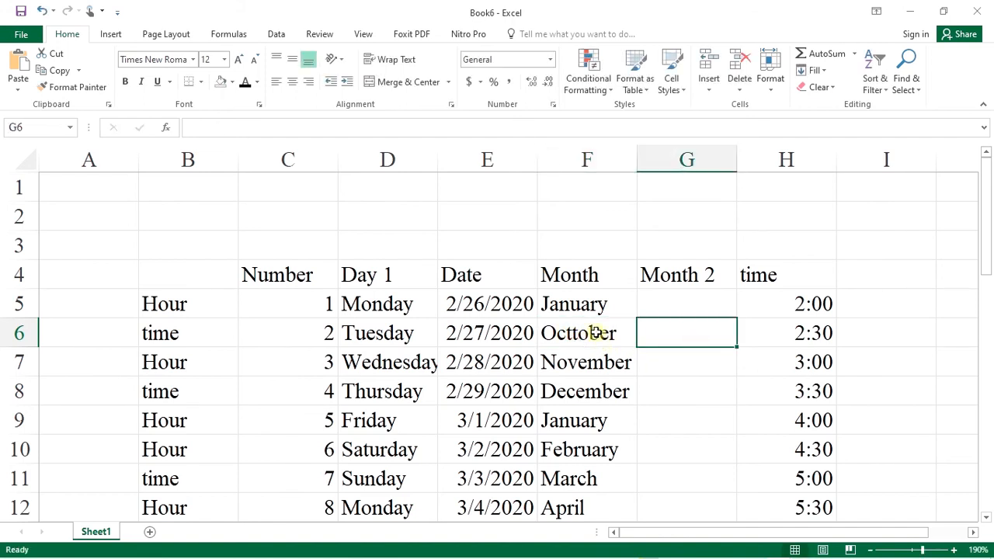
double_click(598, 332)
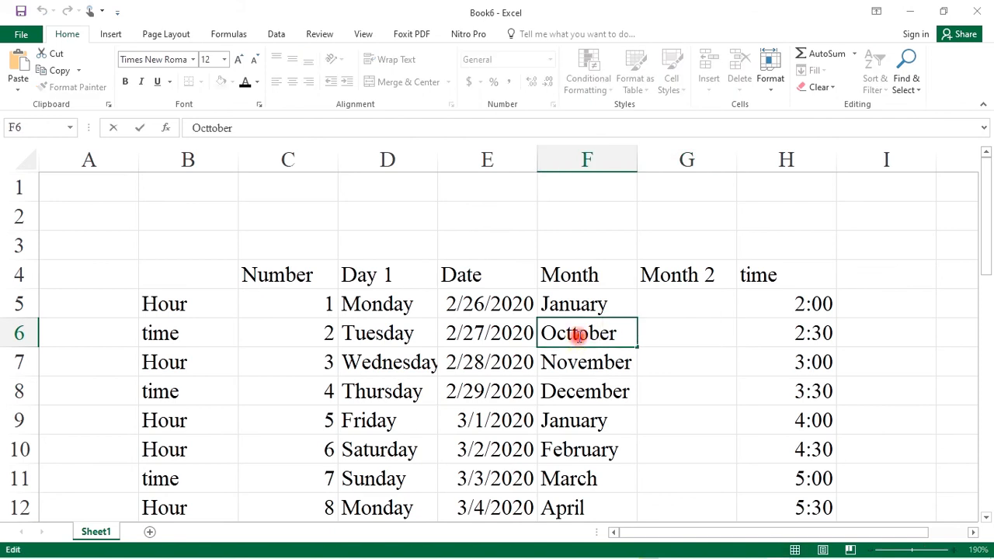
key("BackSpace")
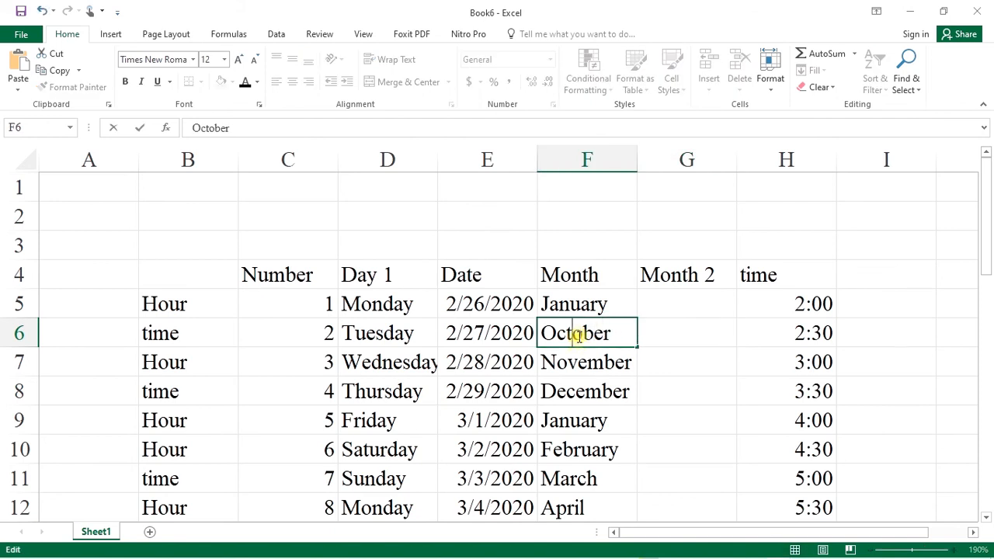
left_click(666, 341)
Overwrite October in F6 with Monday
left_click(586, 336)
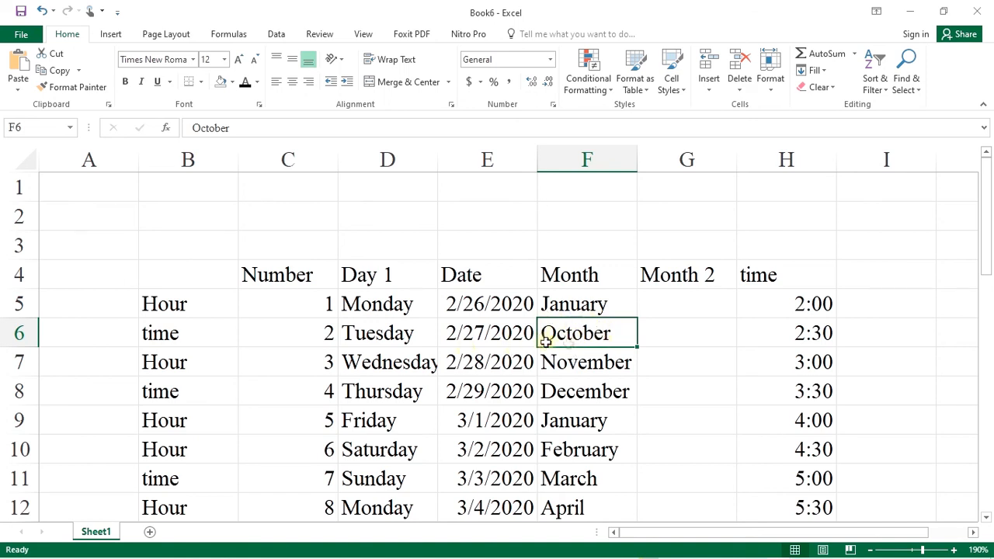
left_click(589, 357)
left_click(583, 330)
type("Monday")
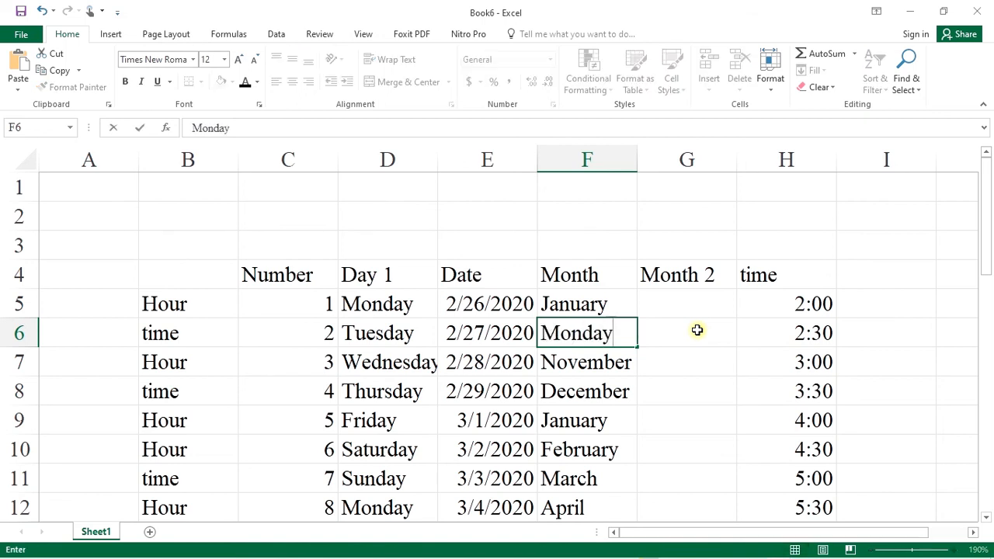
left_click(695, 362)
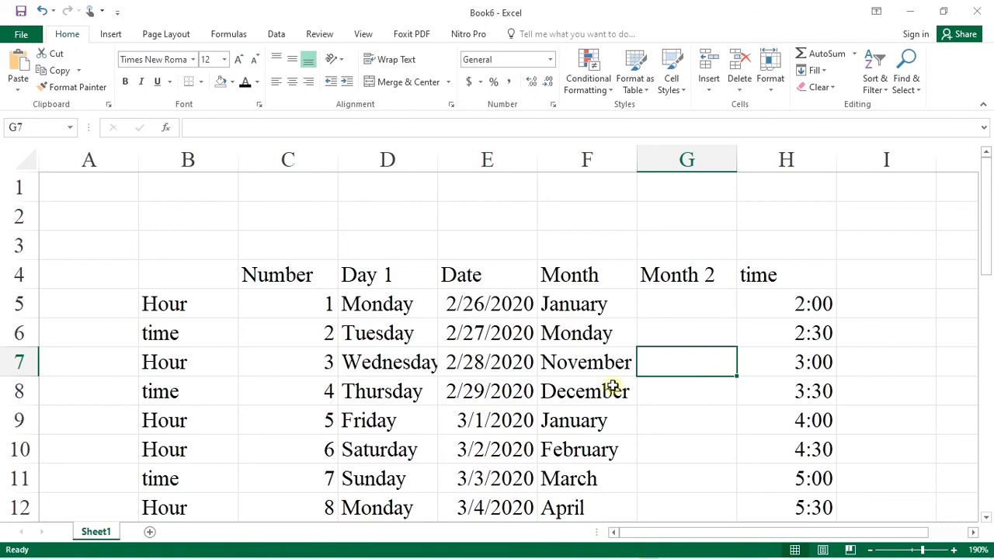
Shorten November in F7 to Nov and commit the edit
left_click(586, 363)
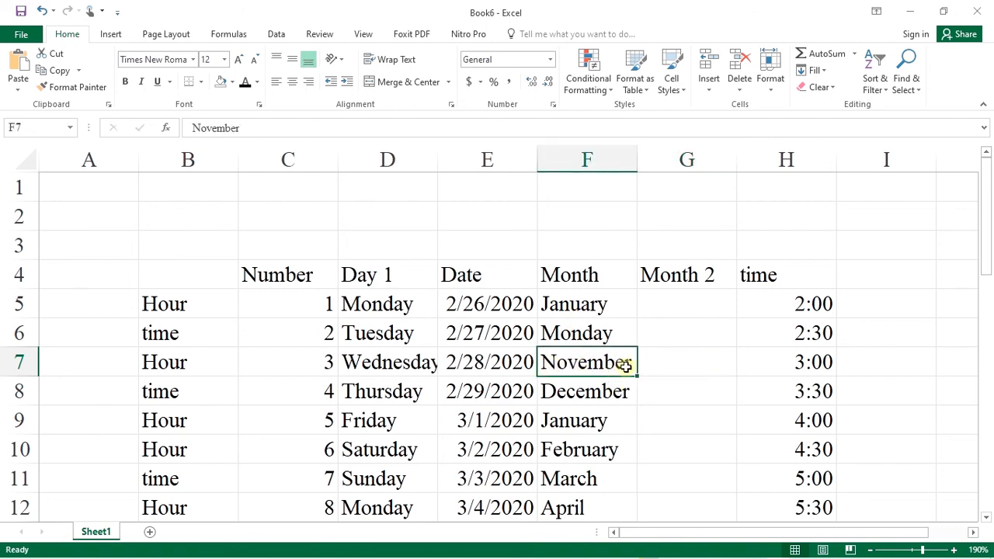
double_click(625, 365)
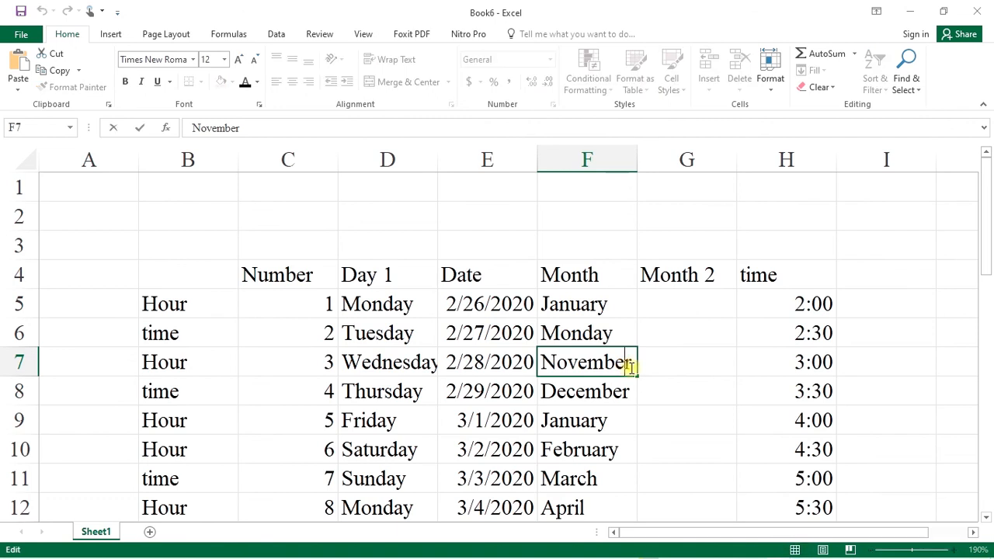
key("BackSpace")
key("BackSpace")
key("BackSpace")
key("BackSpace")
key("BackSpace")
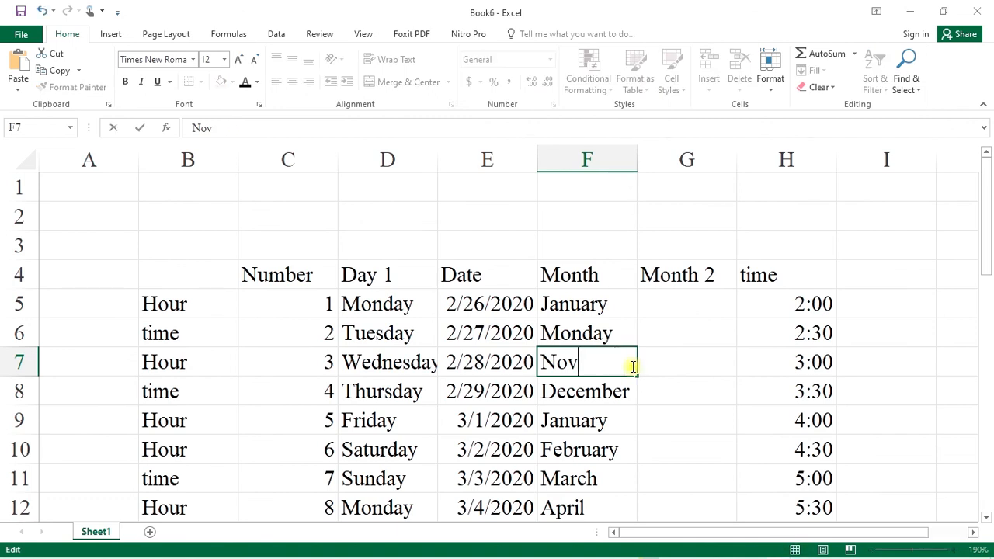
left_click(675, 365)
AutoFill the abbreviated month series from Nov in F7 down through F20, overwriting the full month names
left_click(628, 366)
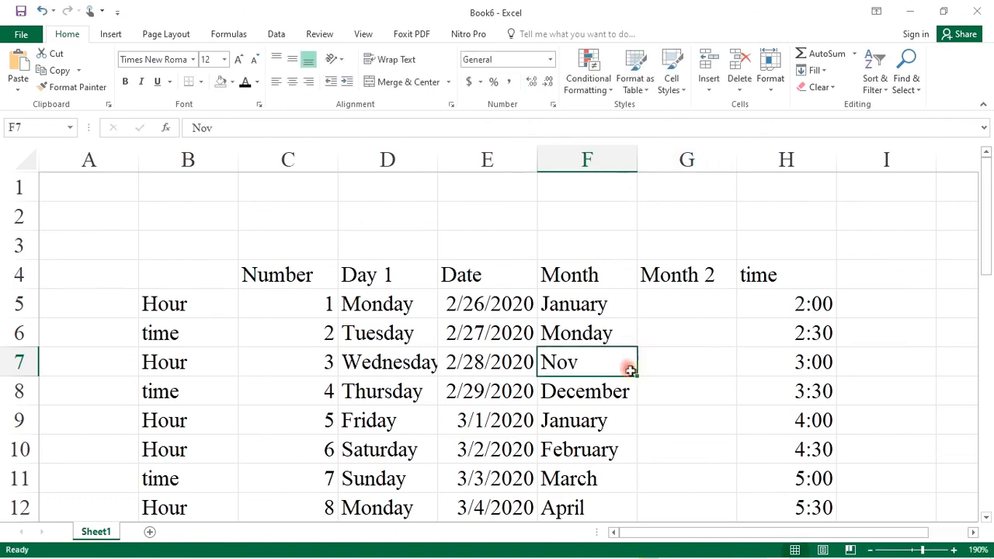
left_click_drag(637, 377, 635, 466)
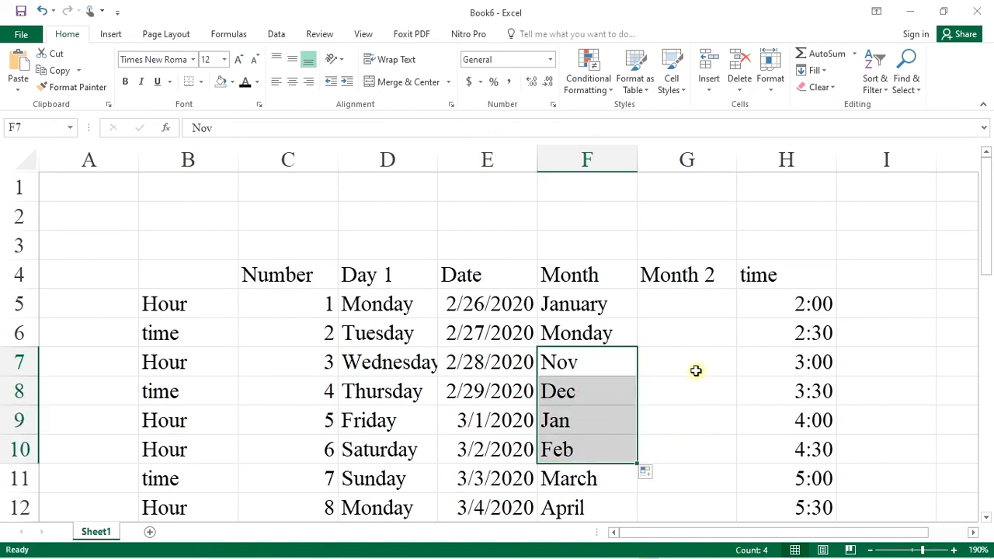
scroll(698, 376, "down", 1)
left_click_drag(637, 378, 632, 464)
scroll(632, 464, "down", 3)
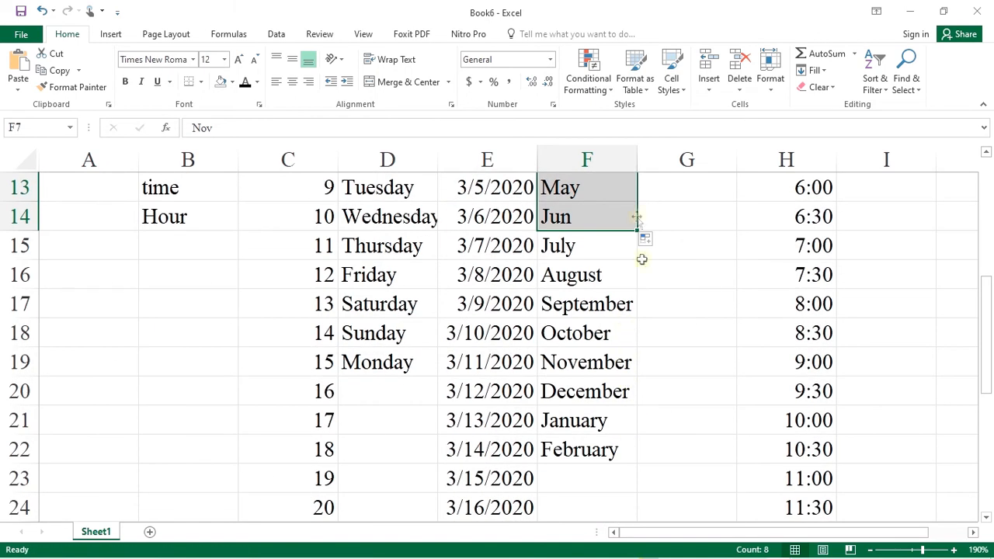
left_click_drag(637, 231, 633, 398)
scroll(708, 256, "up", 4)
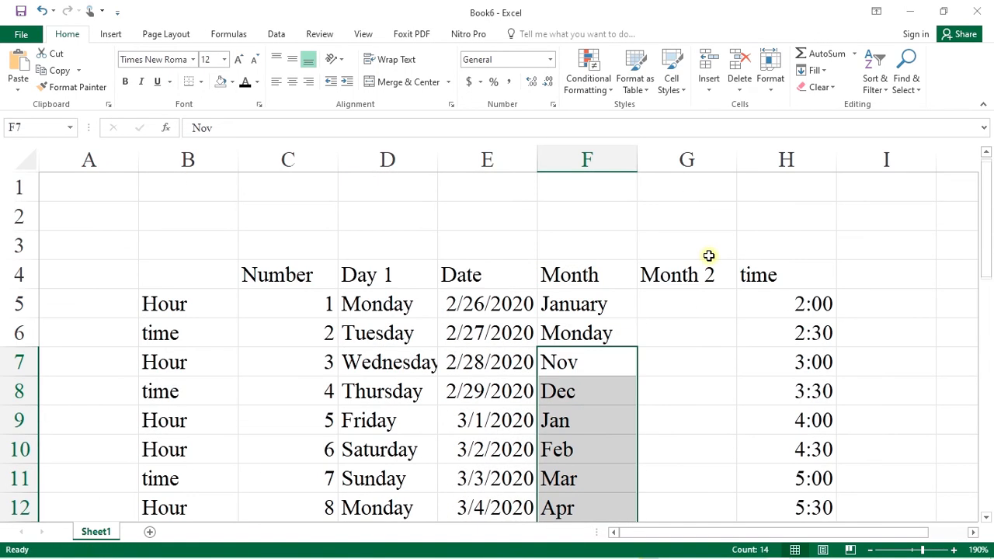
left_click(695, 332)
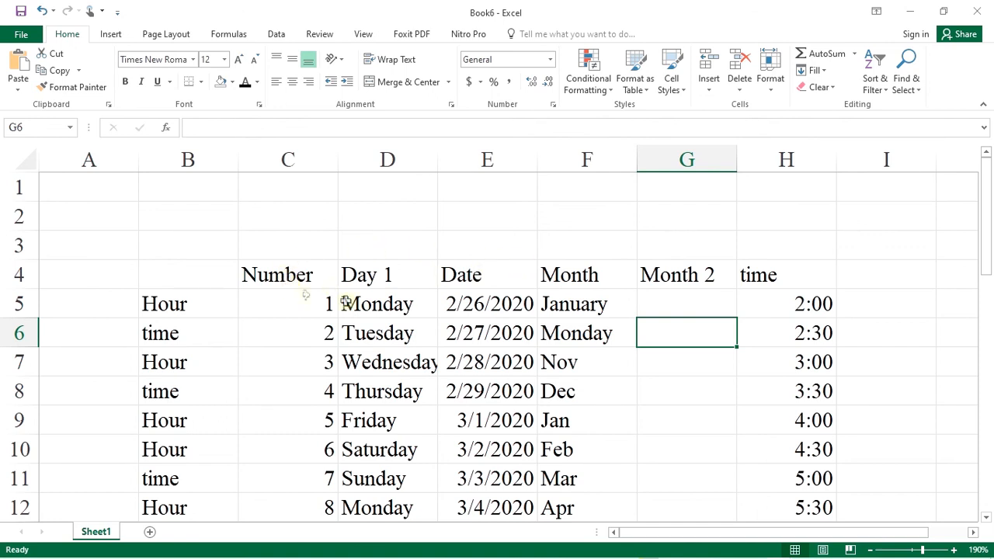
Save the workbook as DATA INTERY 1 in the MICROSOFT EXCEL folder, using the Excel Workbook file type
left_click(20, 35)
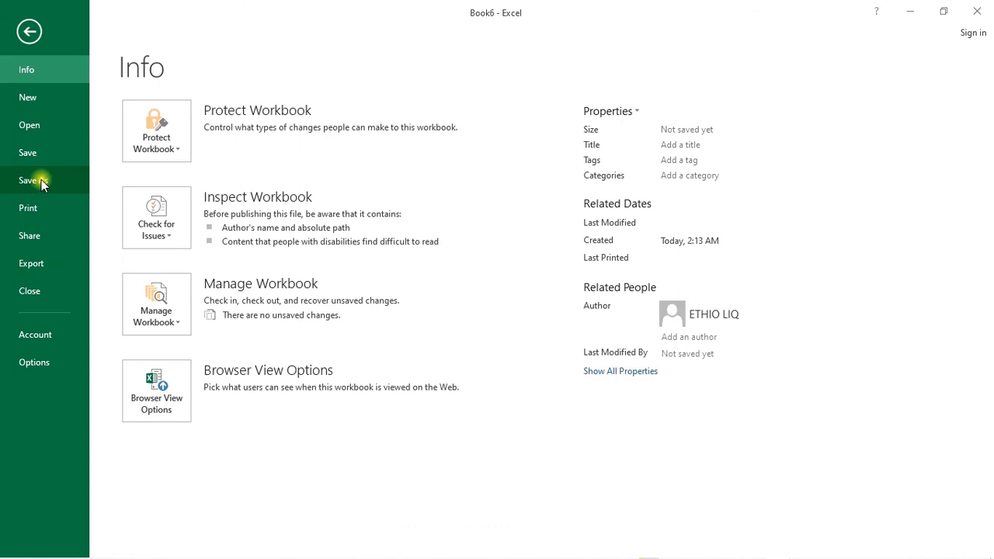
left_click(42, 180)
left_click(440, 155)
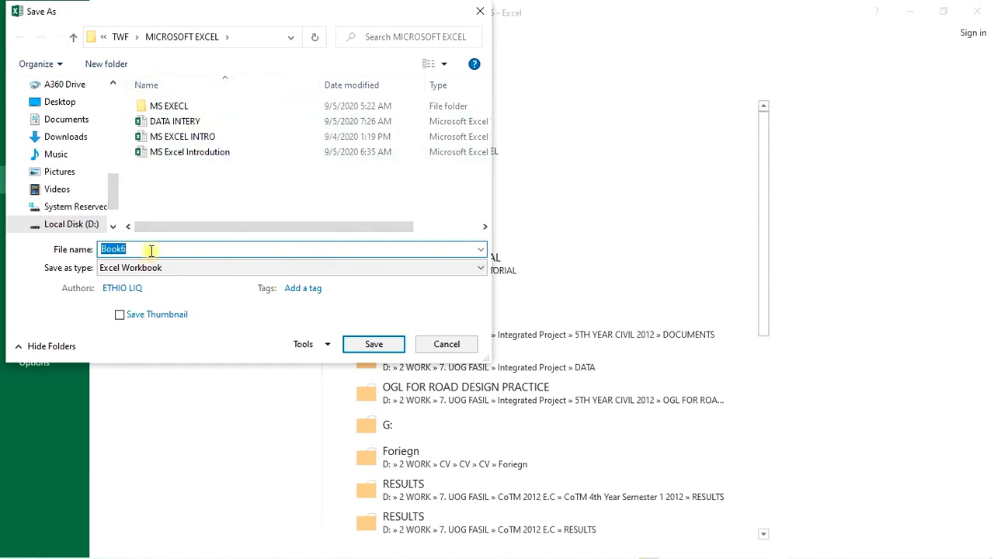
type("d")
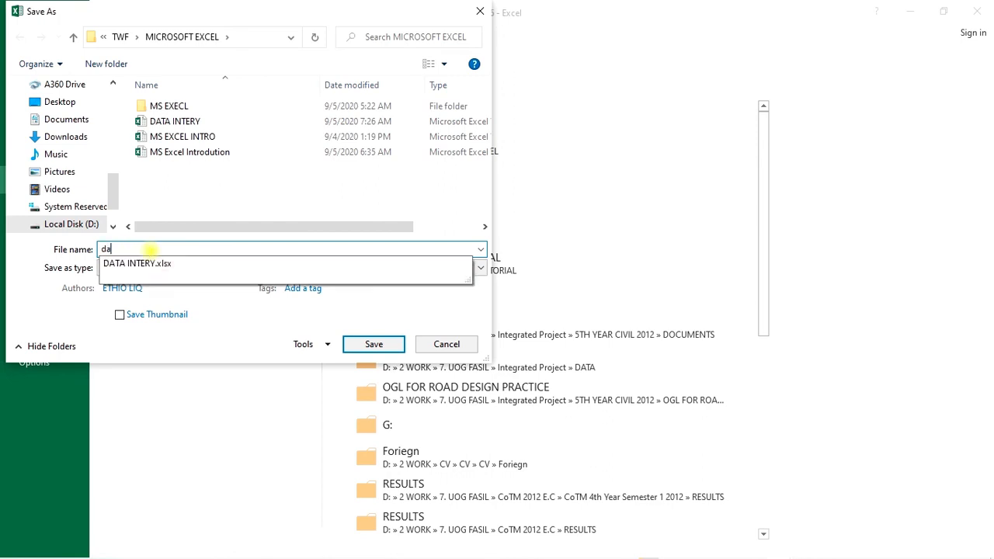
key("BackSpace")
type("DATA INTERY 1")
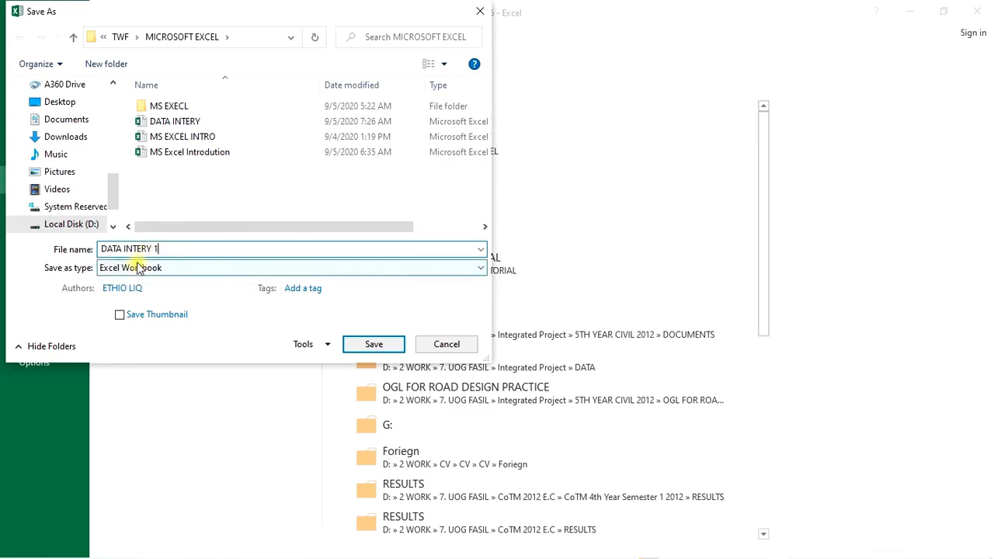
left_click(155, 267)
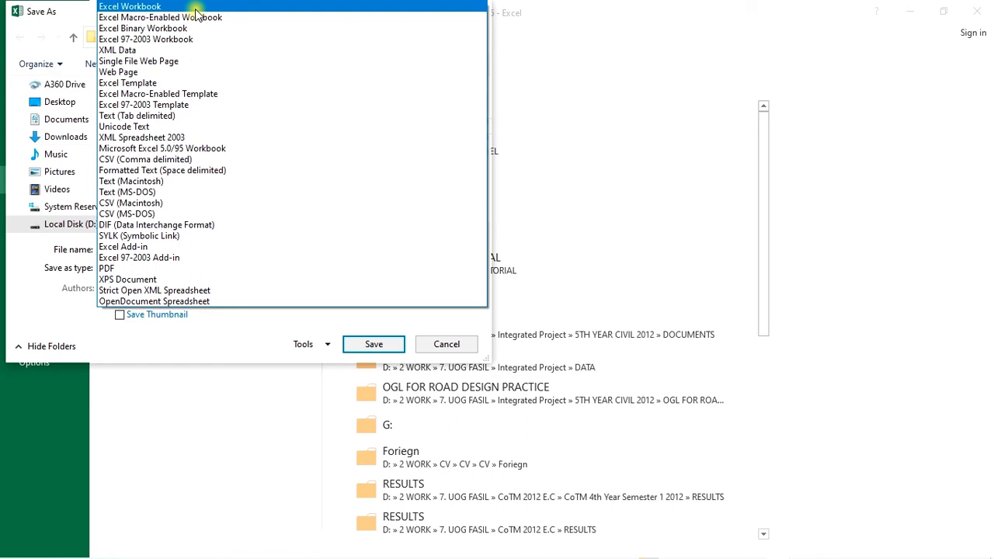
left_click(170, 9)
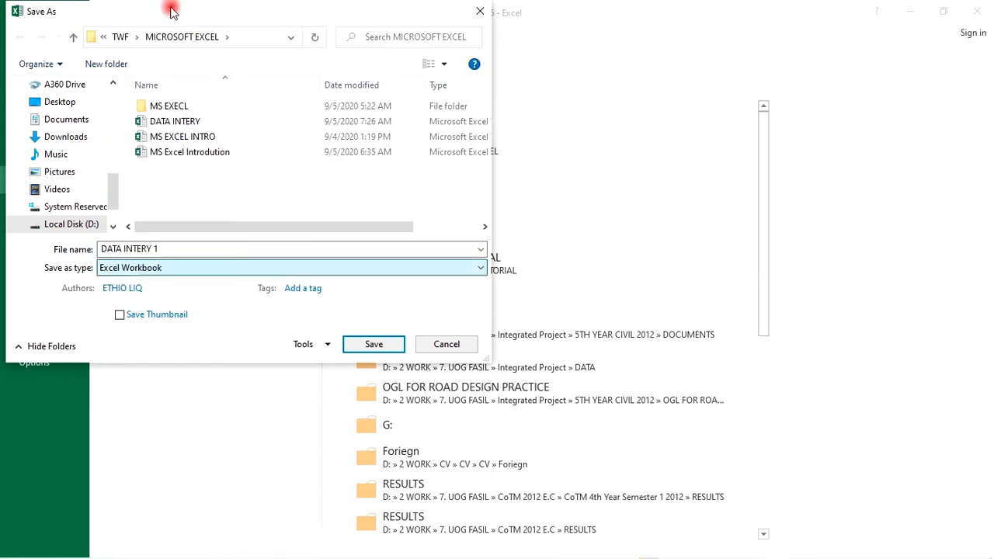
left_click(372, 346)
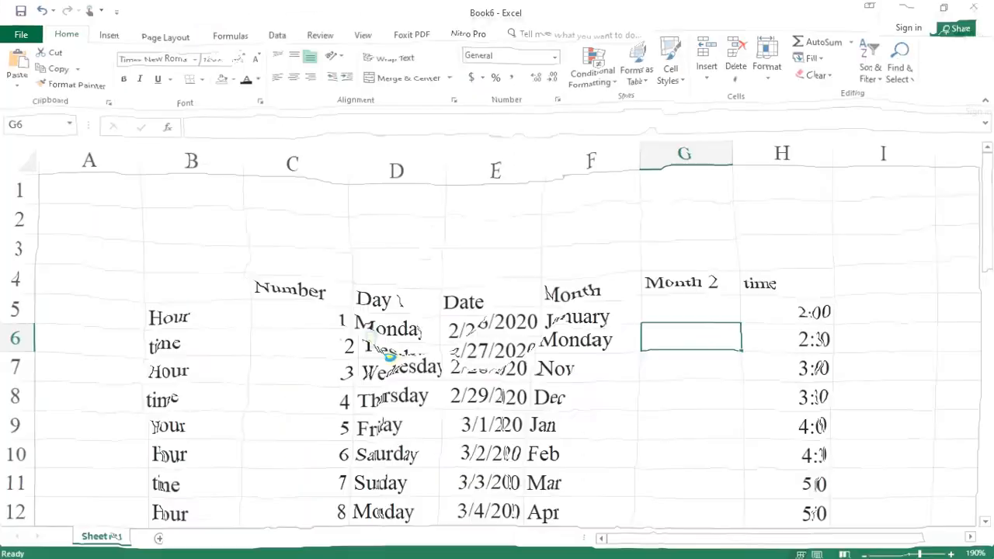